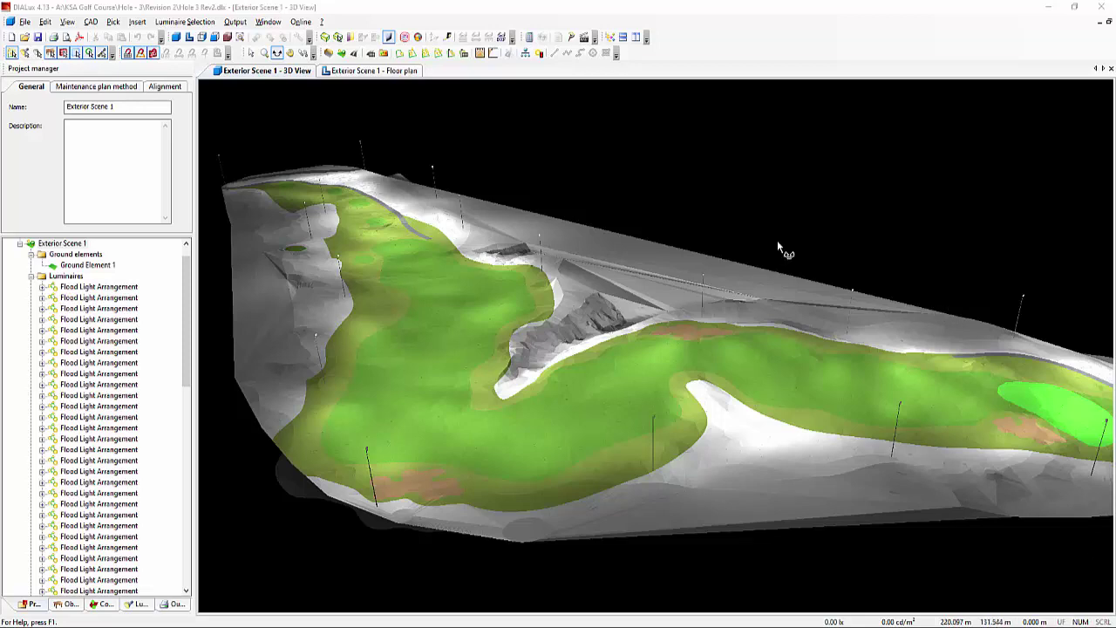
- Select the floodlight on the pole beside the brown bunker at the fairway bend to check its aiming line
drag(562, 191, 505, 225)
drag(554, 99, 591, 192)
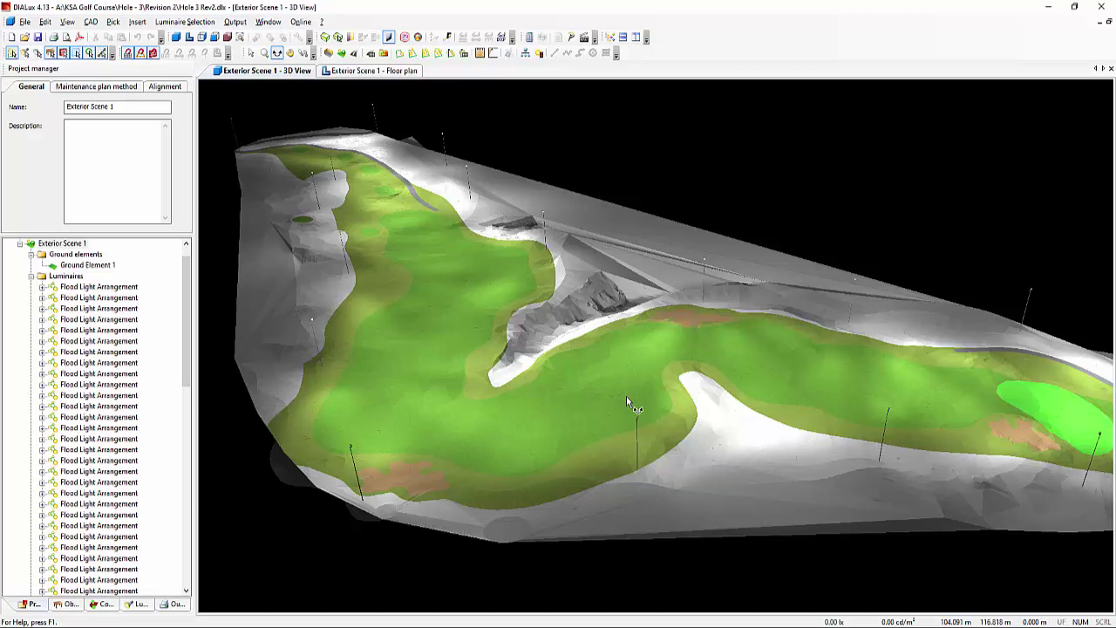
scroll(626, 401, up, 2)
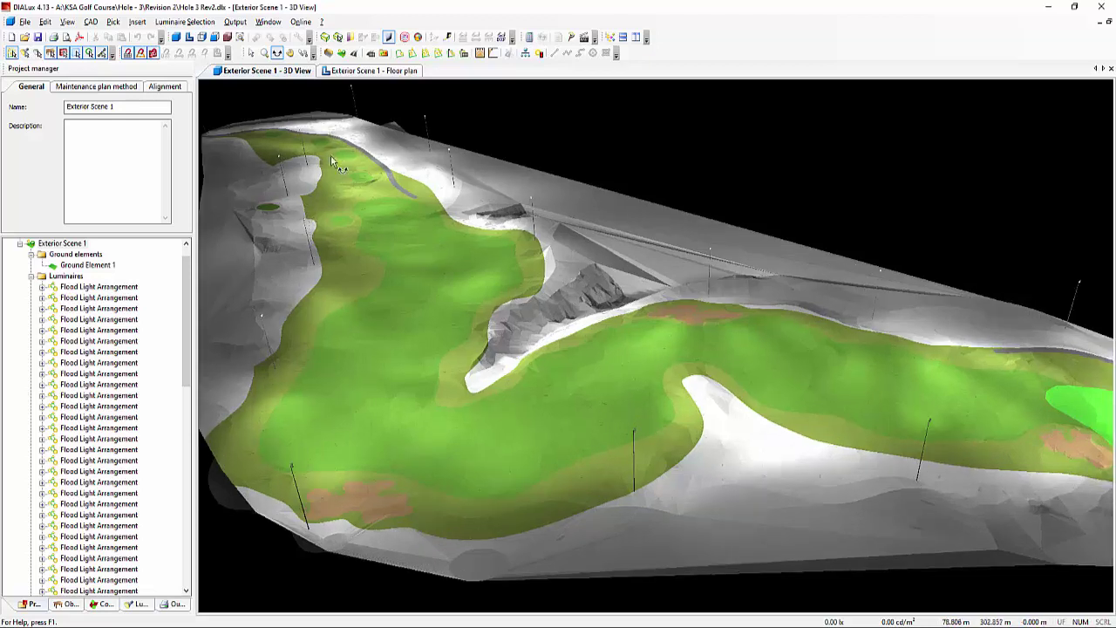
click(291, 463)
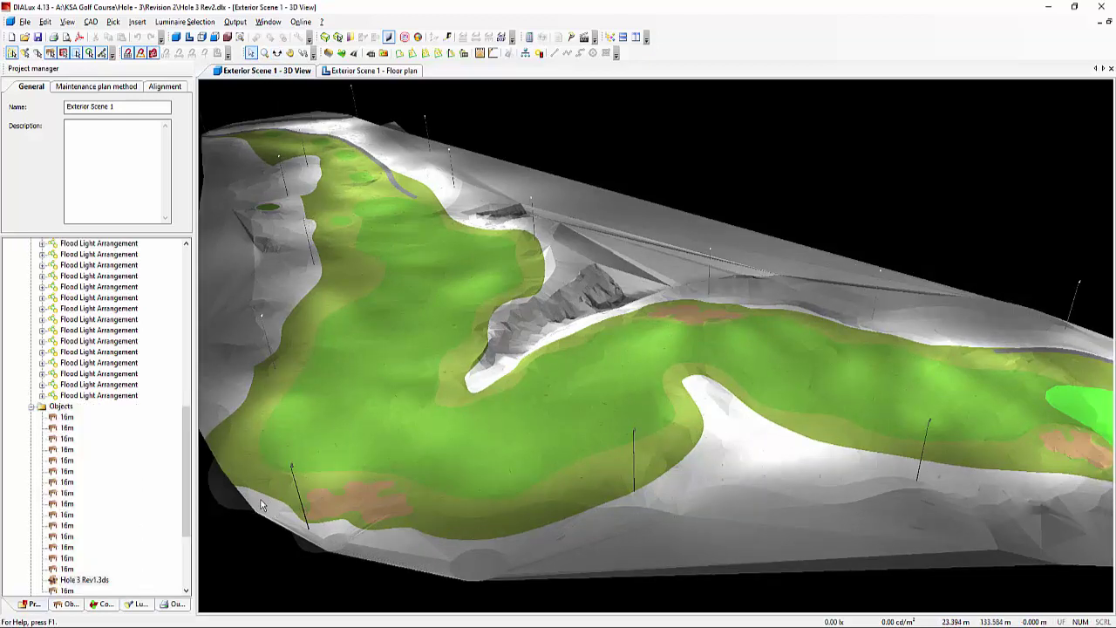
click(216, 394)
scroll(218, 510, up, 3)
click(376, 405)
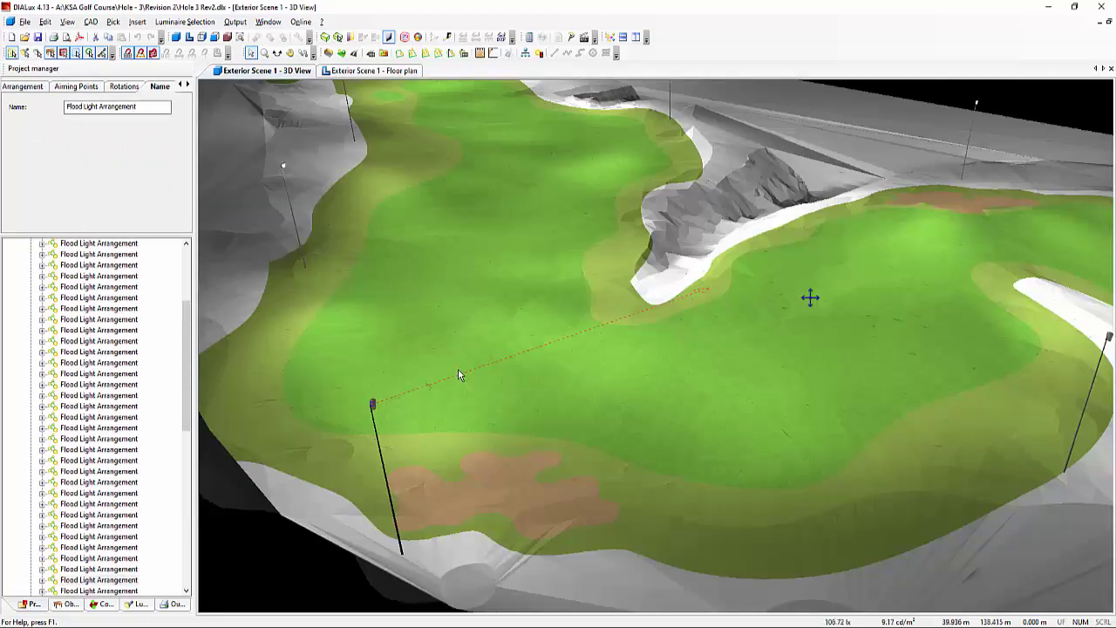
scroll(462, 373, down, 3)
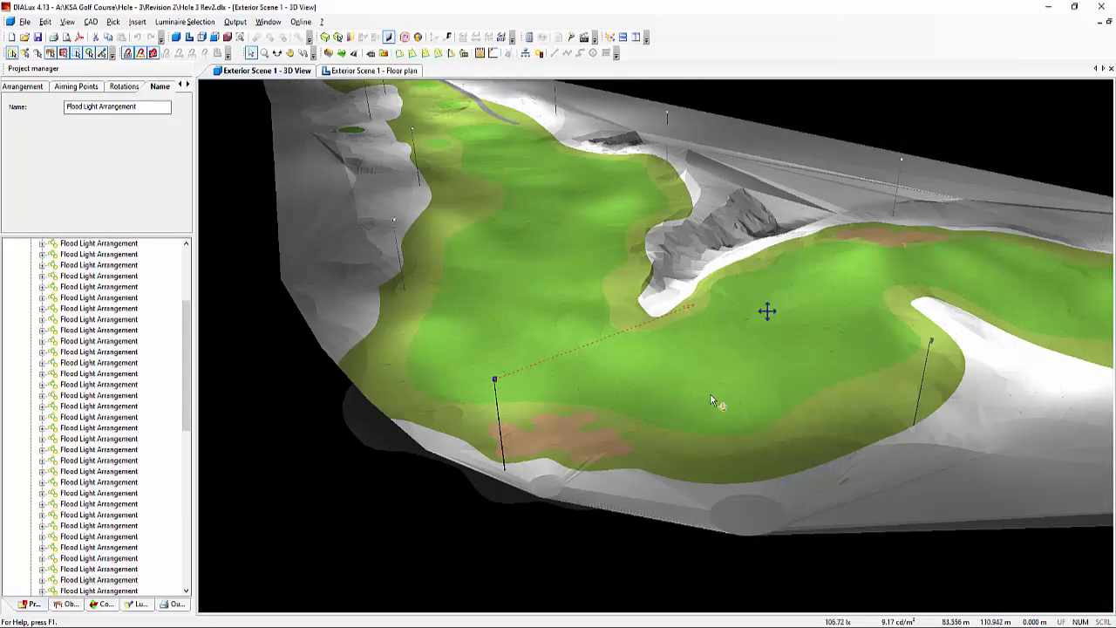
- Select floodlights on the following poles along the near side of the fairway to check their aiming lines
scroll(655, 409, up, 3)
scroll(673, 429, up, 3)
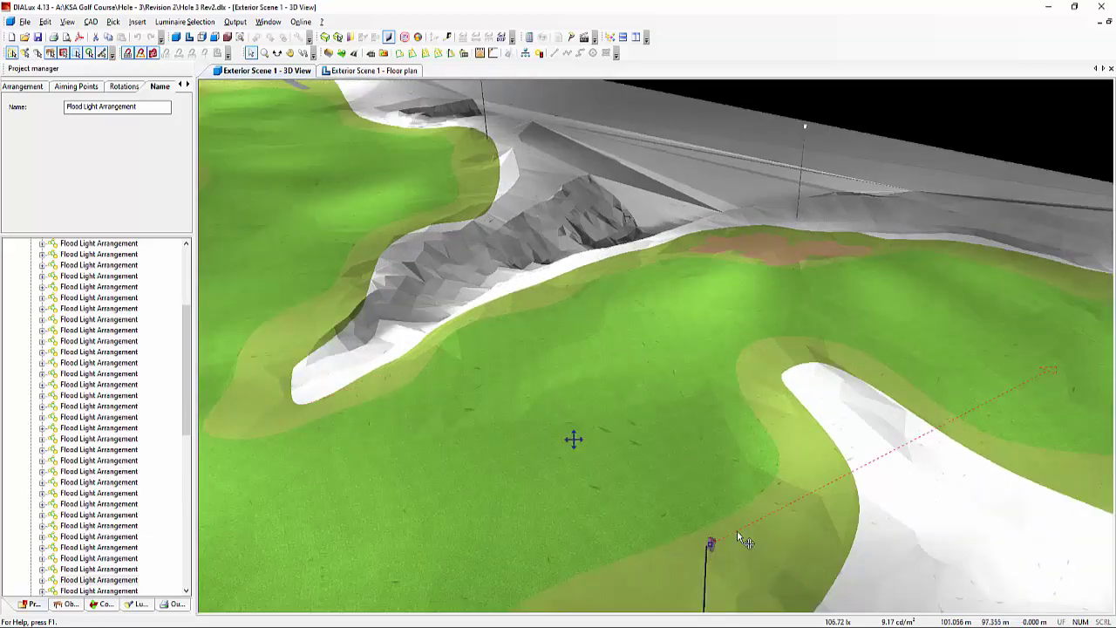
middle_drag(736, 530, 631, 452)
middle_drag(756, 343, 766, 326)
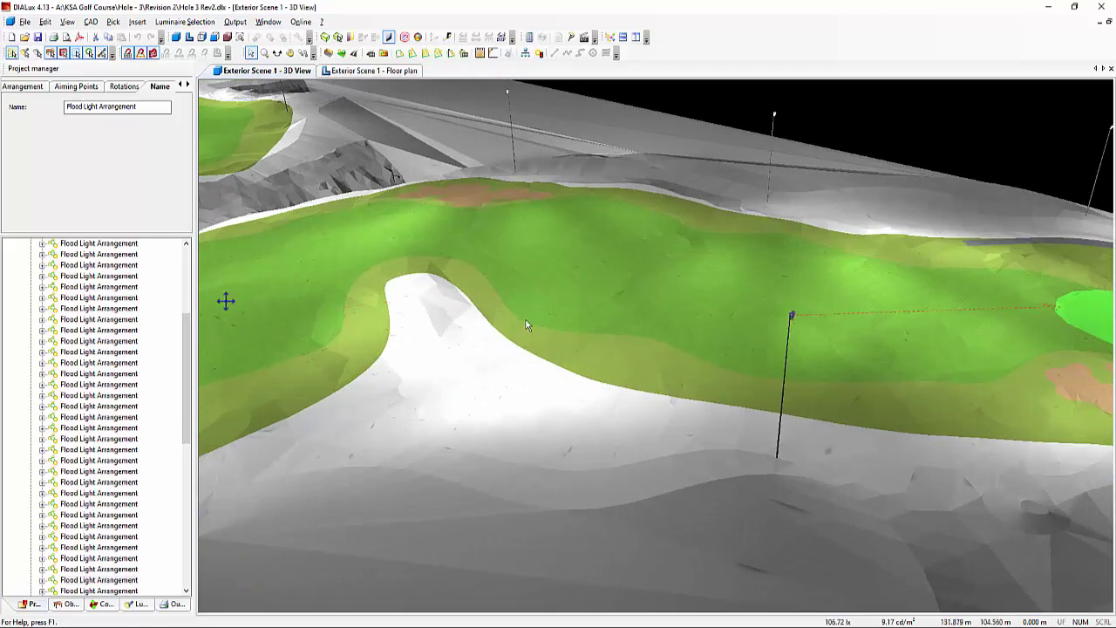
scroll(558, 322, down, 6)
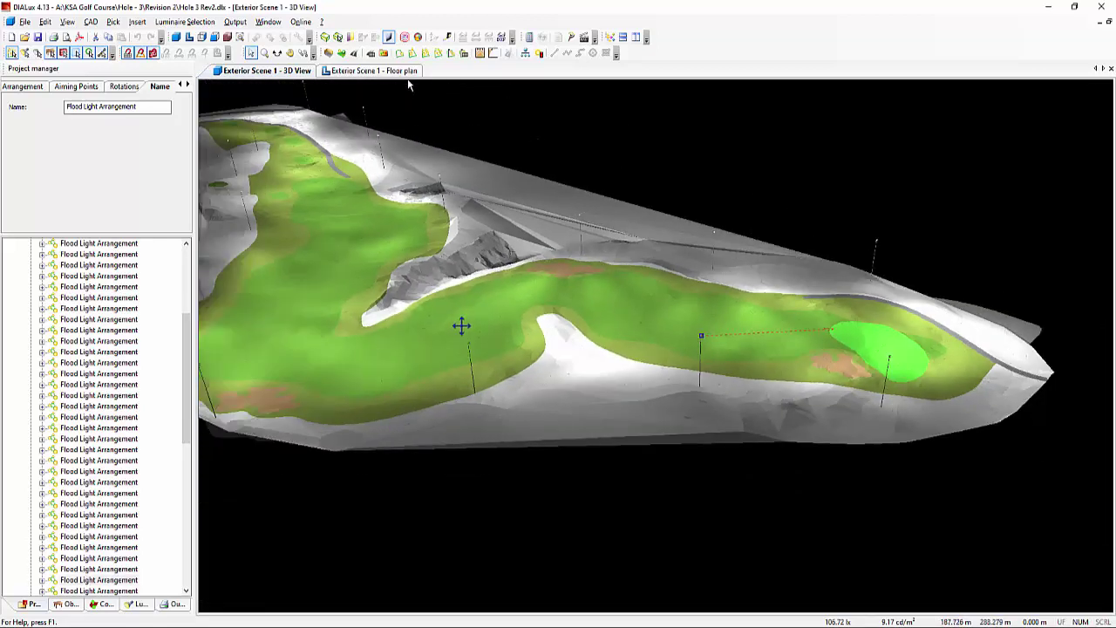
- Select floodlights on the poles around the green to check their aiming lines, keeping the existing calculation results
click(277, 54)
drag(617, 215, 611, 290)
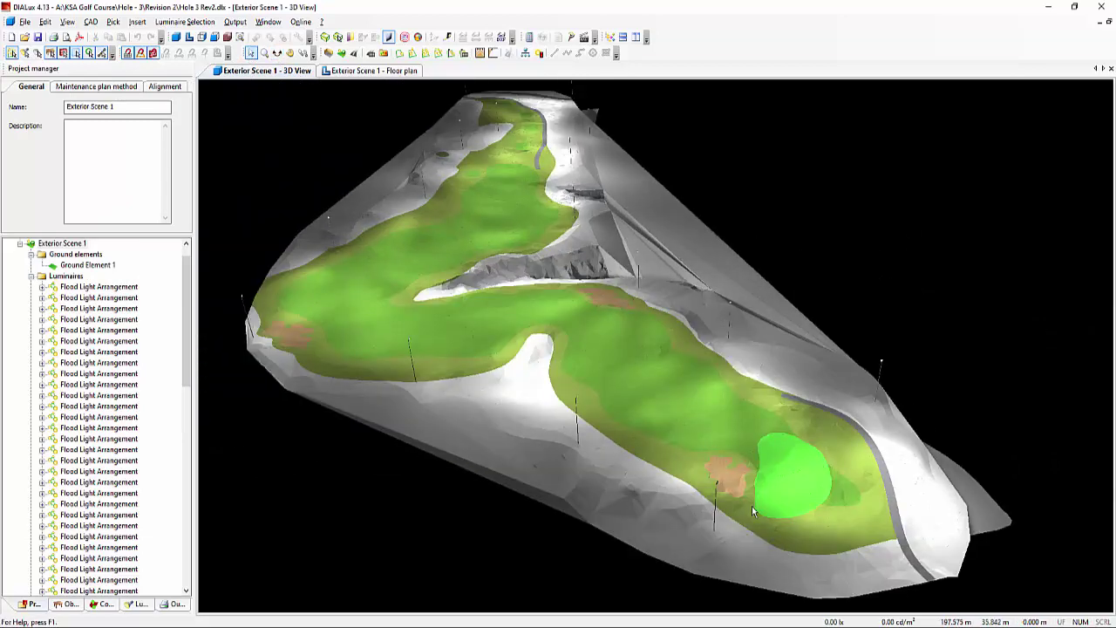
scroll(751, 506, up, 2)
middle_drag(708, 482, 697, 476)
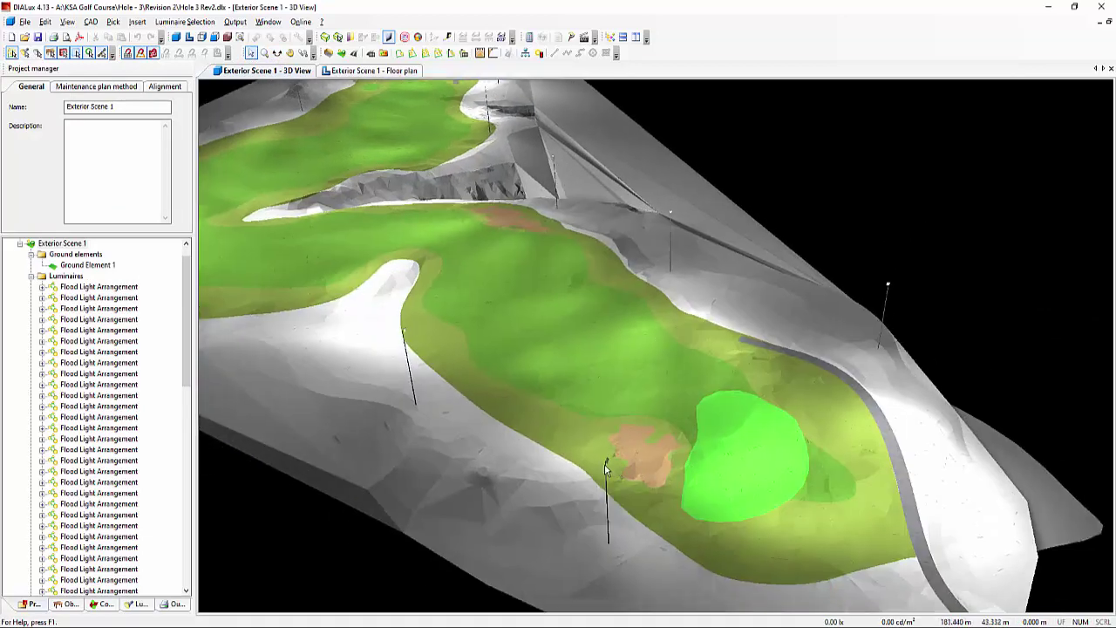
scroll(605, 465, up, 1)
click(597, 489)
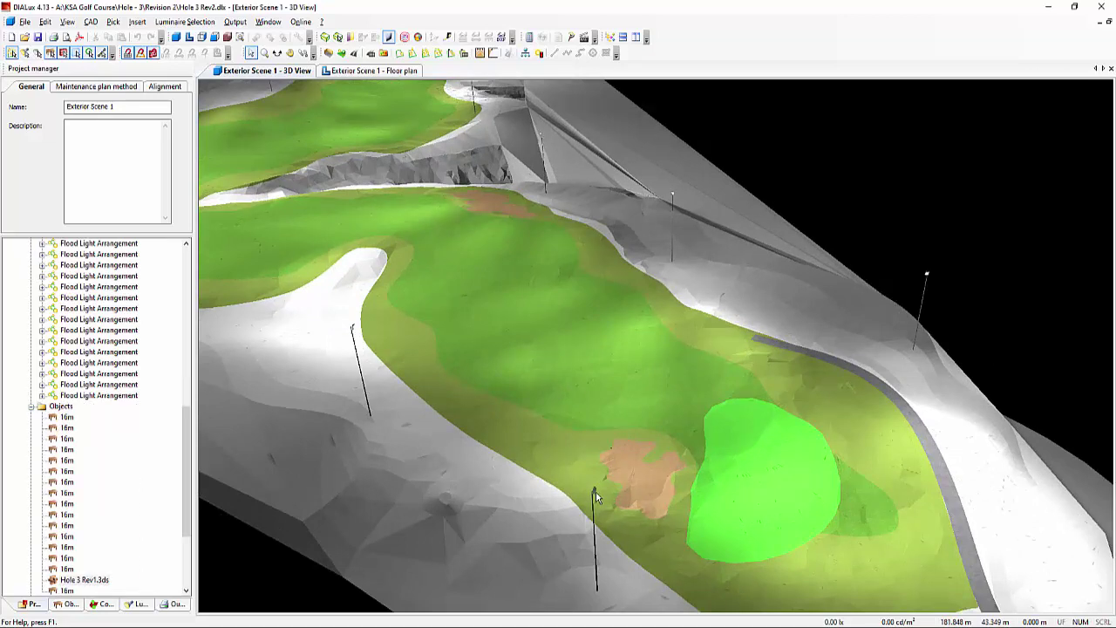
click(941, 258)
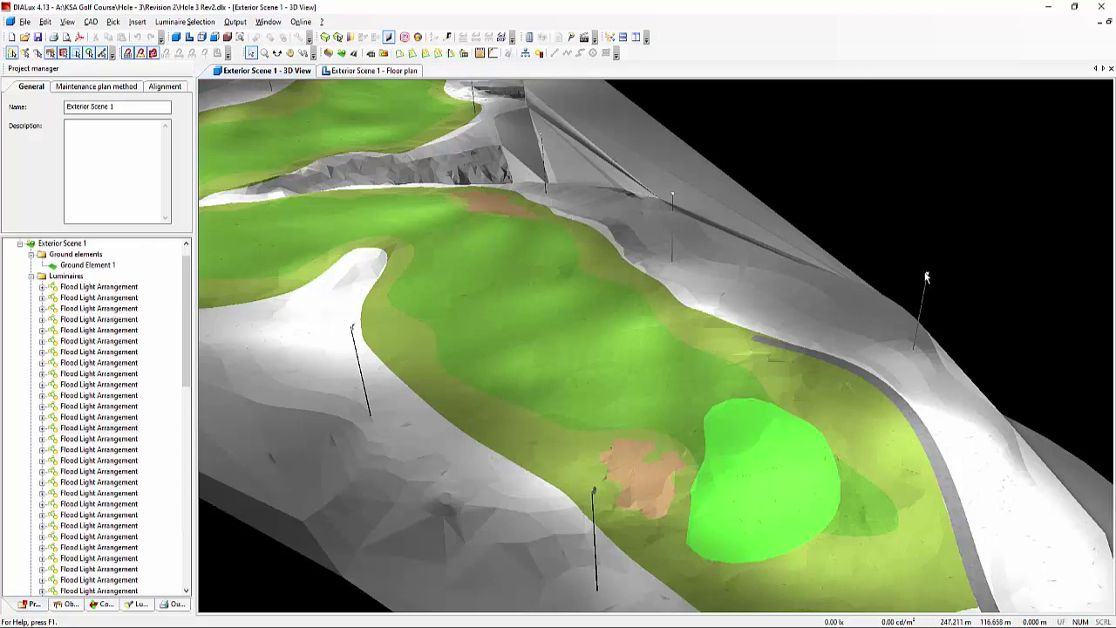
click(925, 277)
middle_drag(986, 389, 703, 266)
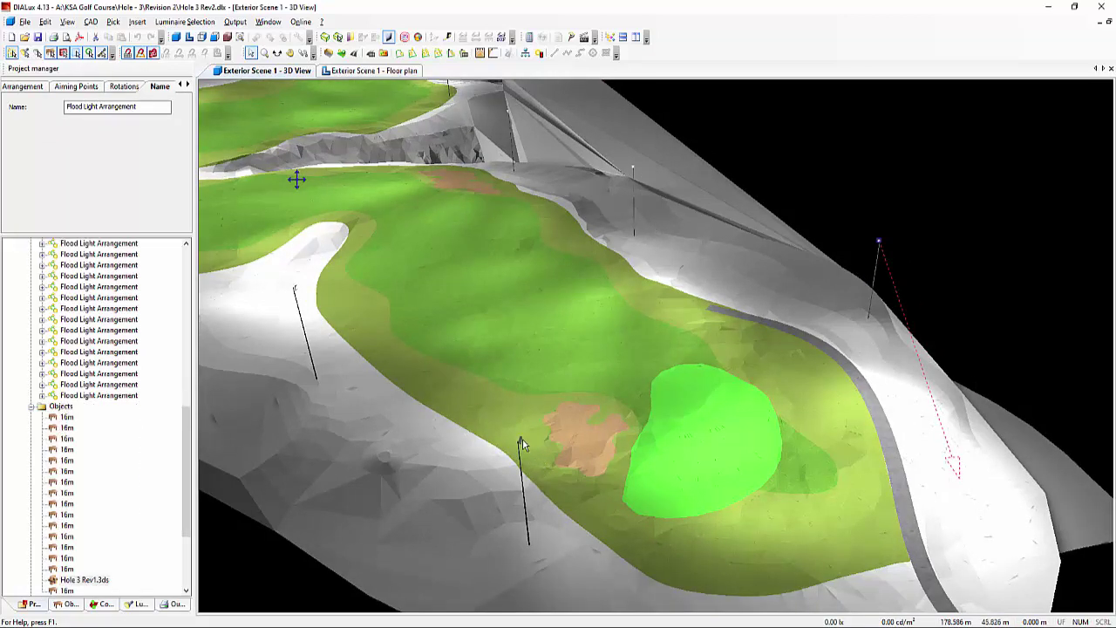
click(294, 288)
drag(294, 288, 306, 296)
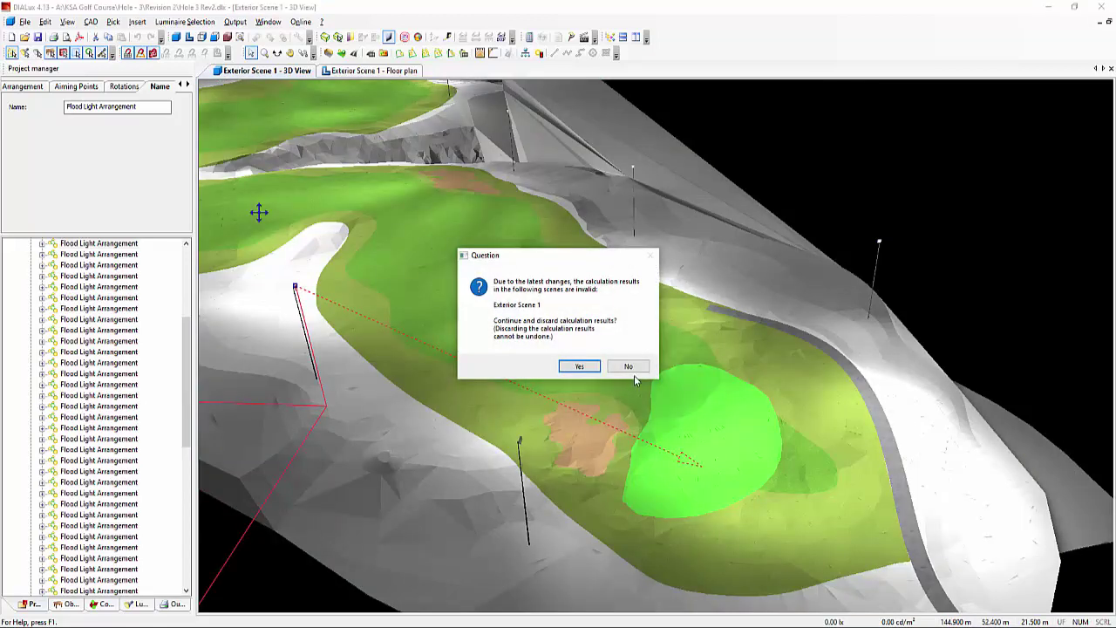
click(630, 368)
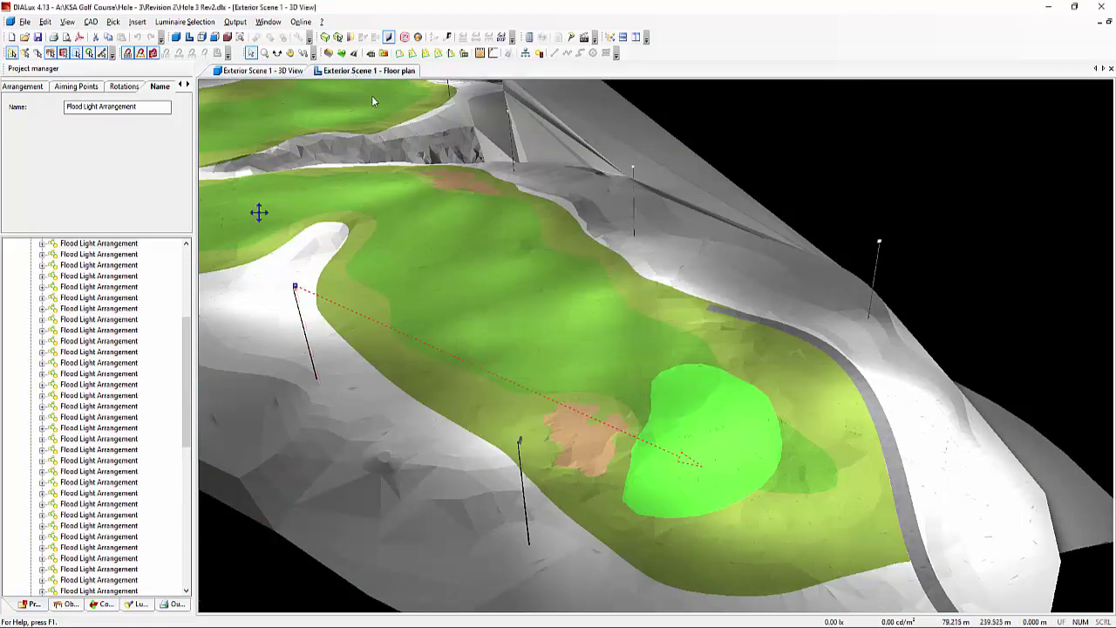
- Open the exterior scene's floor plan and hide the Hole 3 Rev1.3ds terrain object
scroll(441, 179, up, 2)
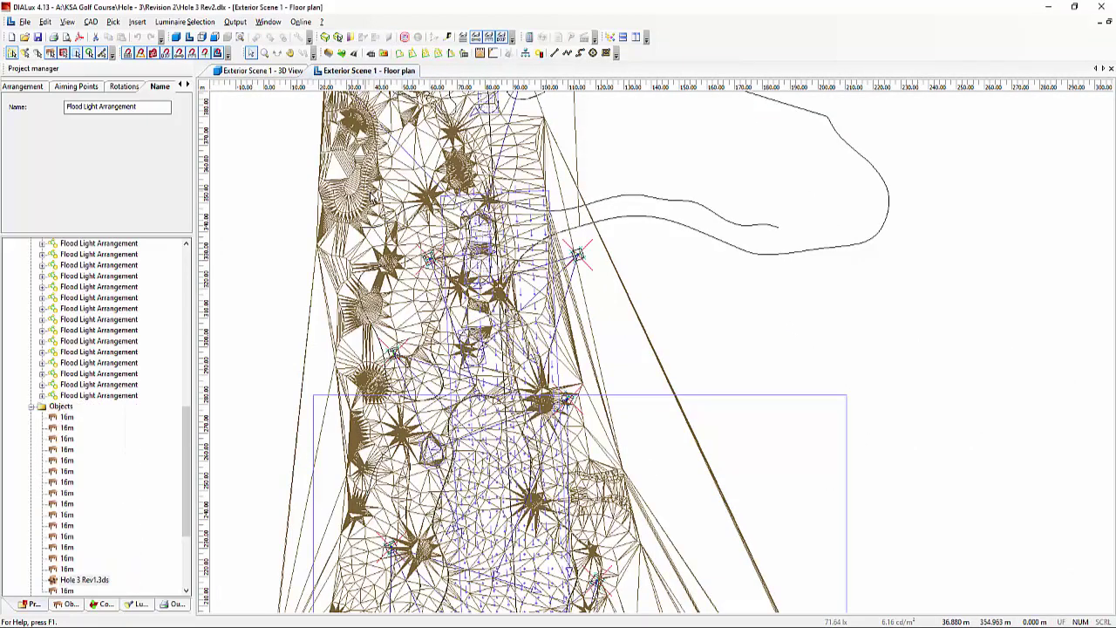
right_click(366, 190)
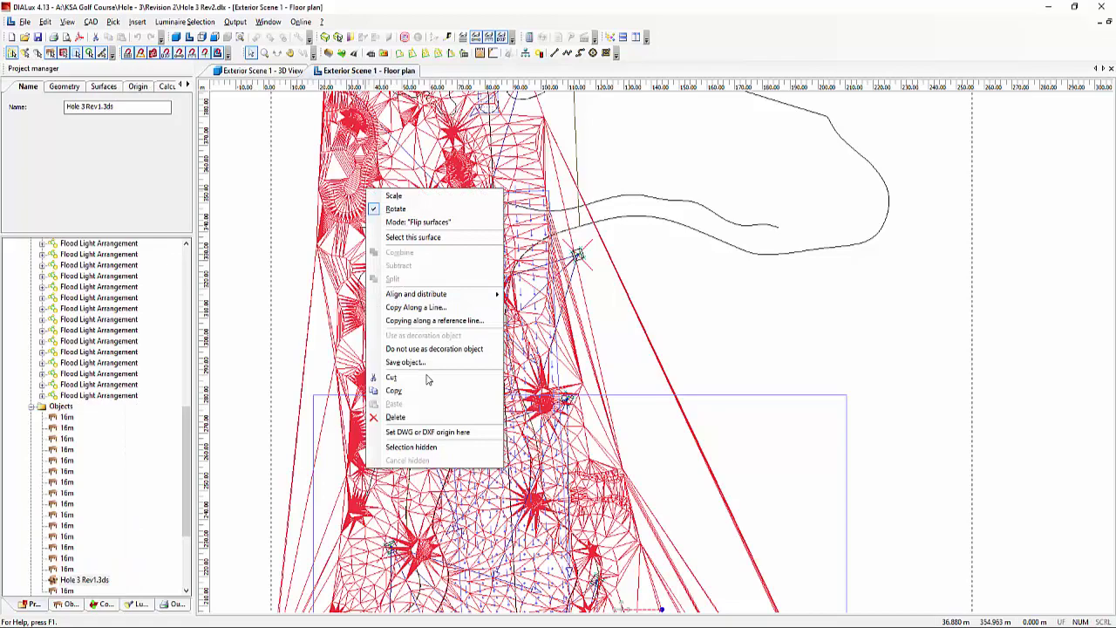
click(427, 447)
scroll(401, 262, down, 3)
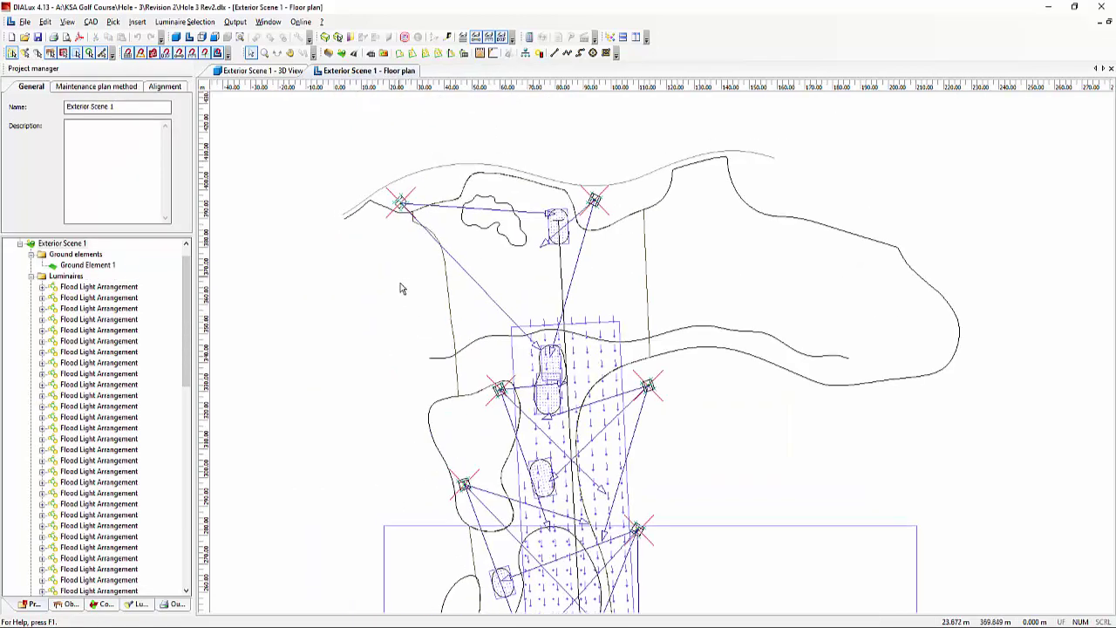
- Look up the export option for saving the floor plan as a DWG or DXF file
click(26, 22)
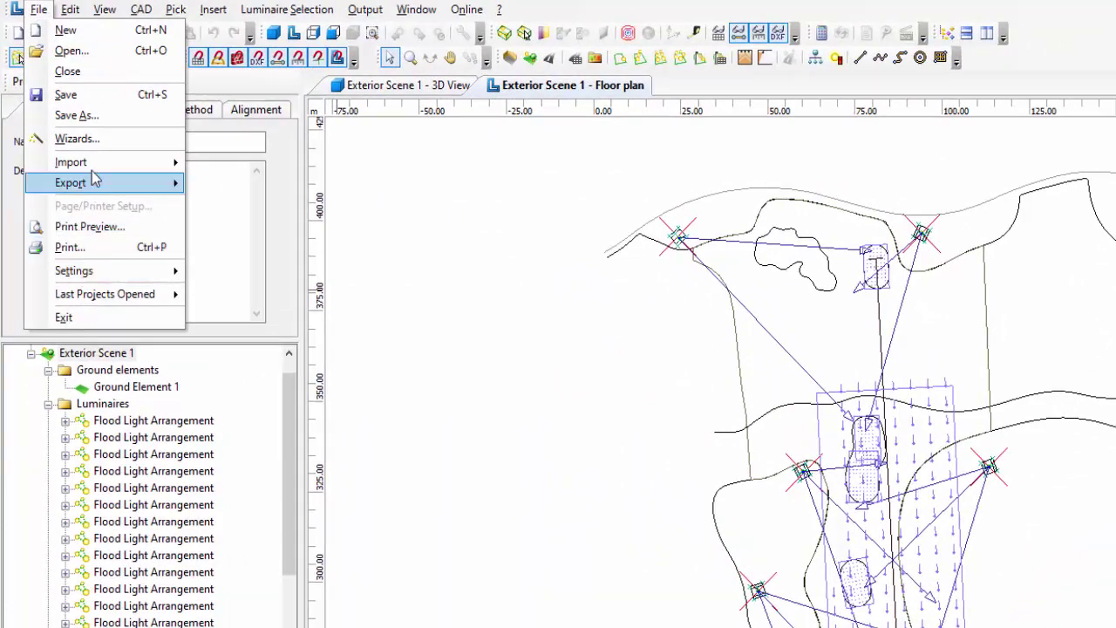
mouse_move(87, 181)
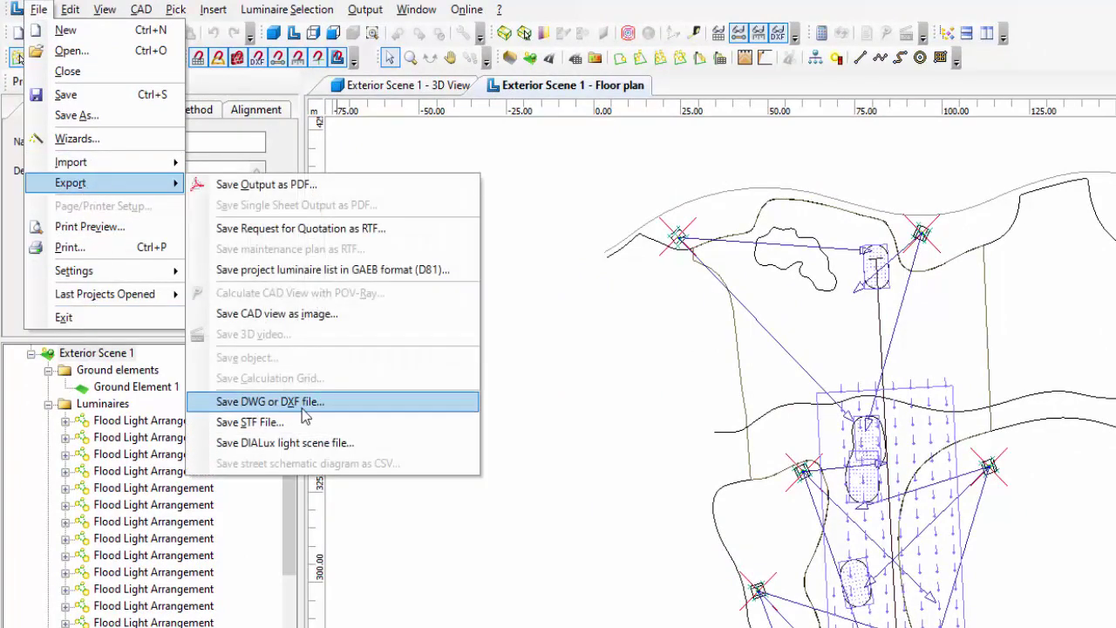
click(605, 381)
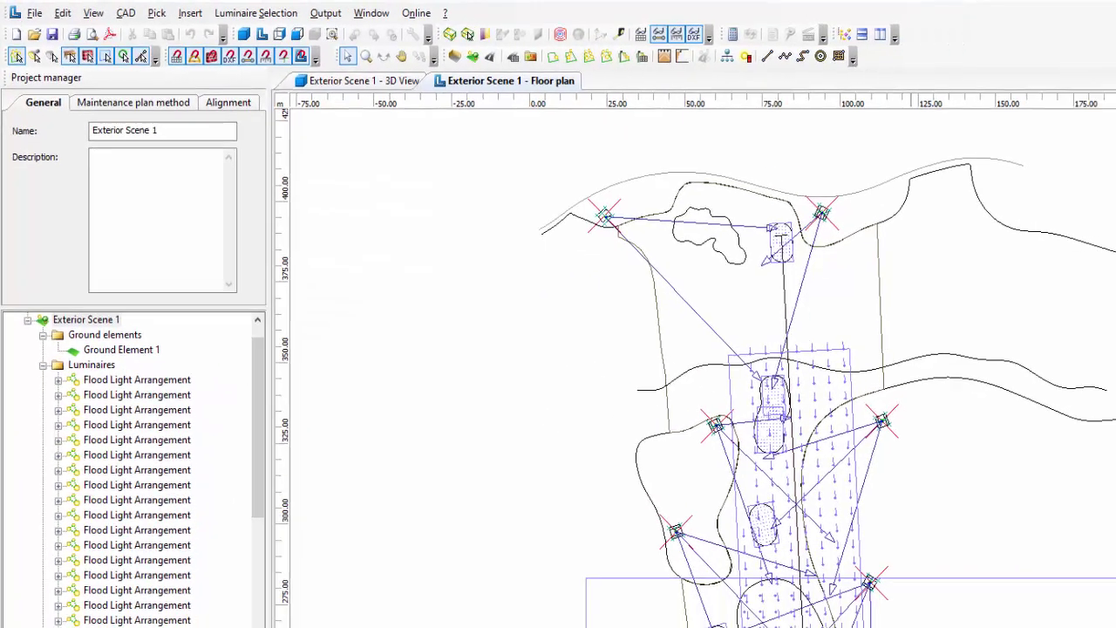
- Switch to AutoCAD and examine the Hole 3 Lighting Layout Rev2 drawing with its poles, calculation grids and floodlight legend
middle_drag(544, 611, 536, 580)
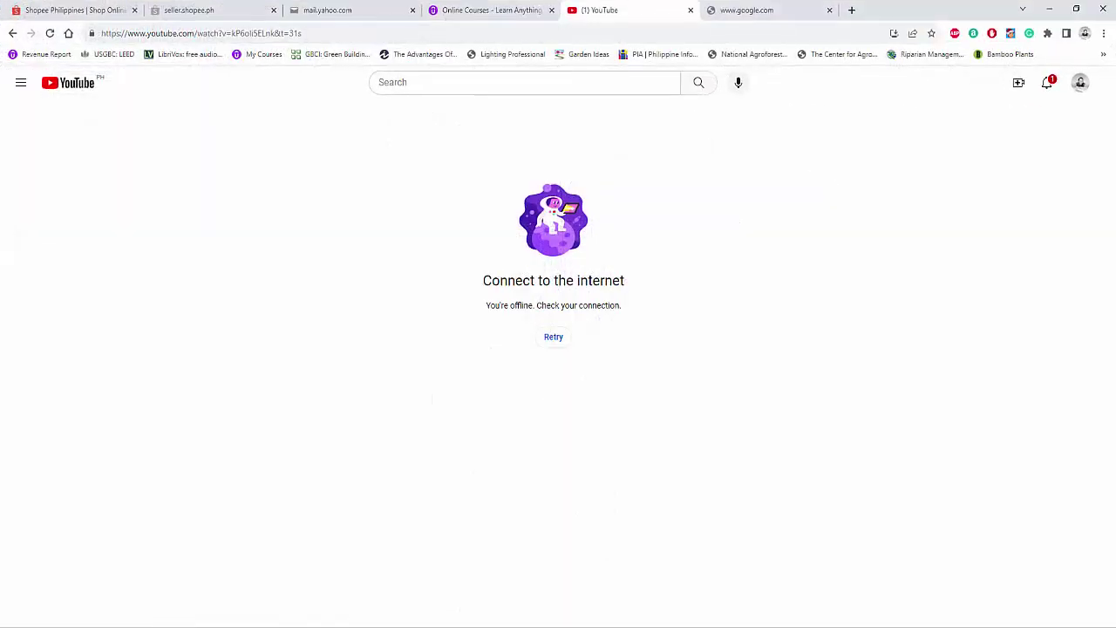
click(607, 605)
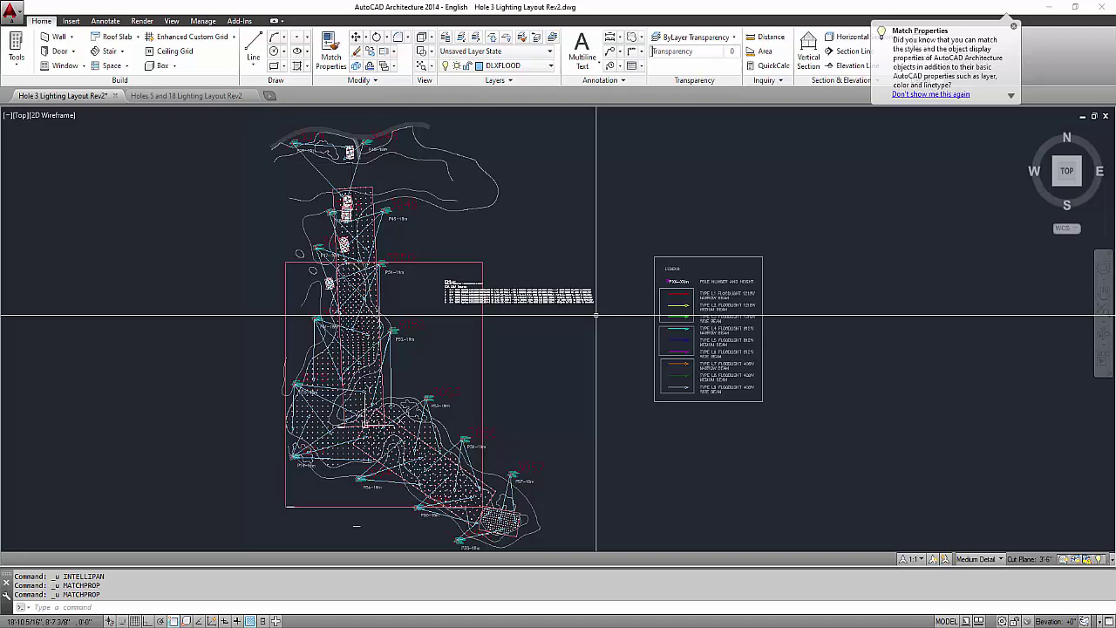
middle_drag(576, 351, 653, 349)
scroll(653, 351, up, 5)
scroll(610, 305, down, 4)
scroll(524, 267, up, 3)
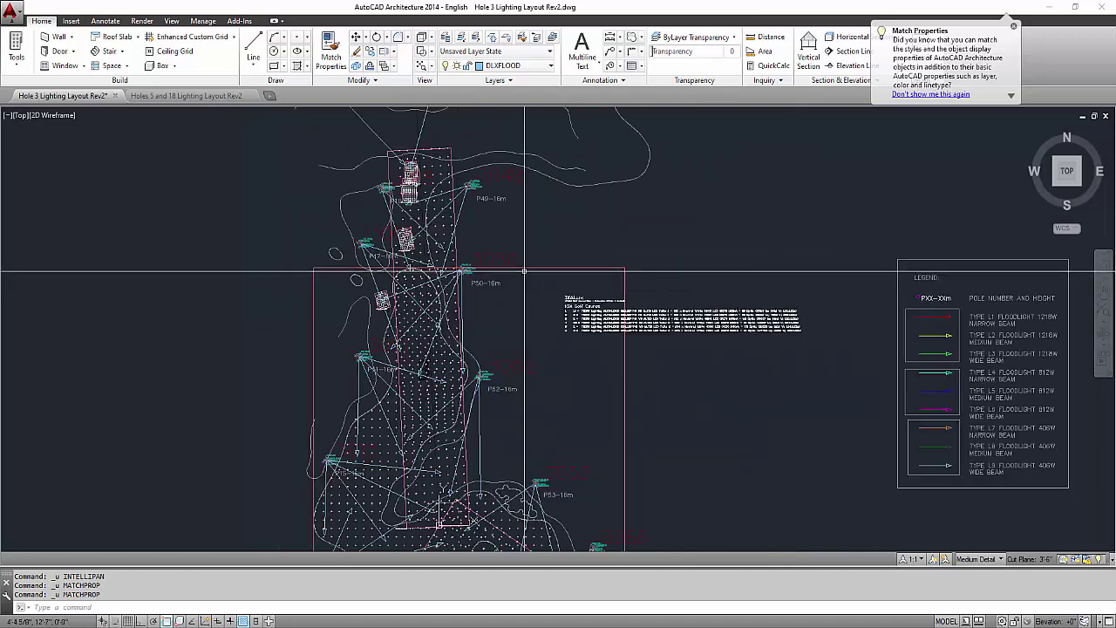
scroll(524, 268, down, 2)
scroll(557, 214, up, 2)
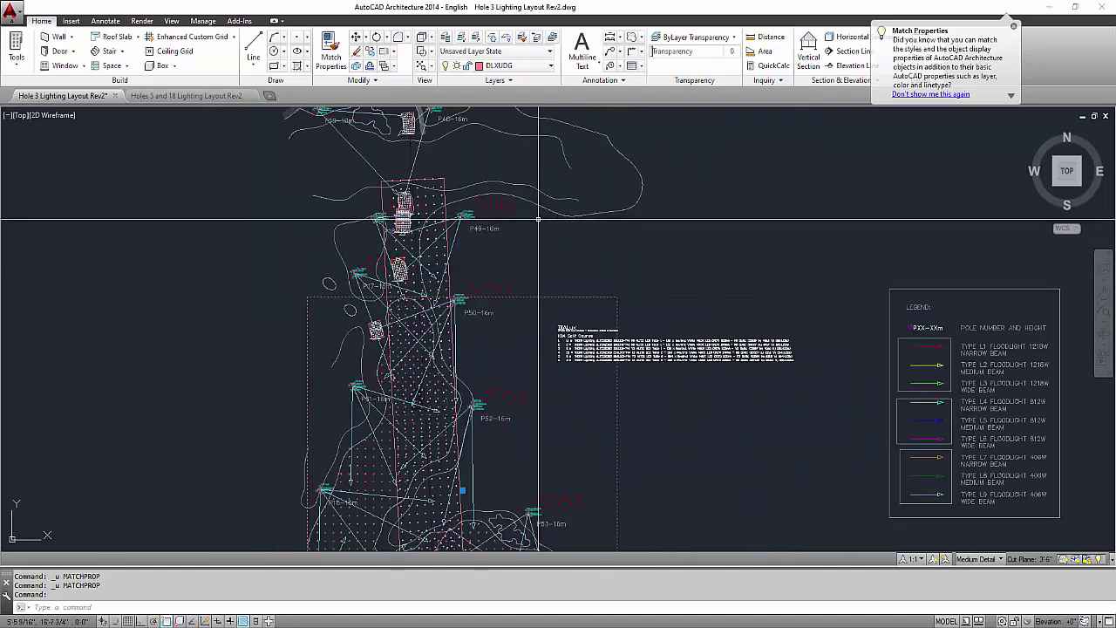
- Select the golf hole's base linework to distinguish it from the floodlight layout, and clear the selection
key(Escape)
click(562, 221)
click(563, 224)
middle_drag(572, 222, 553, 316)
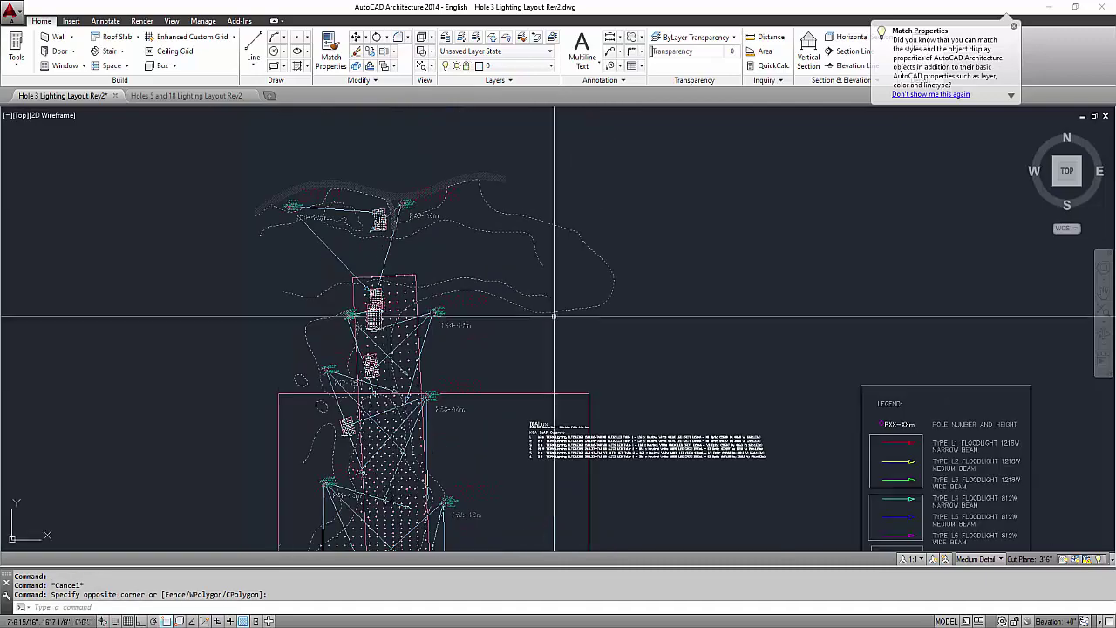
scroll(355, 282, up, 2)
scroll(355, 282, down, 2)
scroll(398, 242, up, 2)
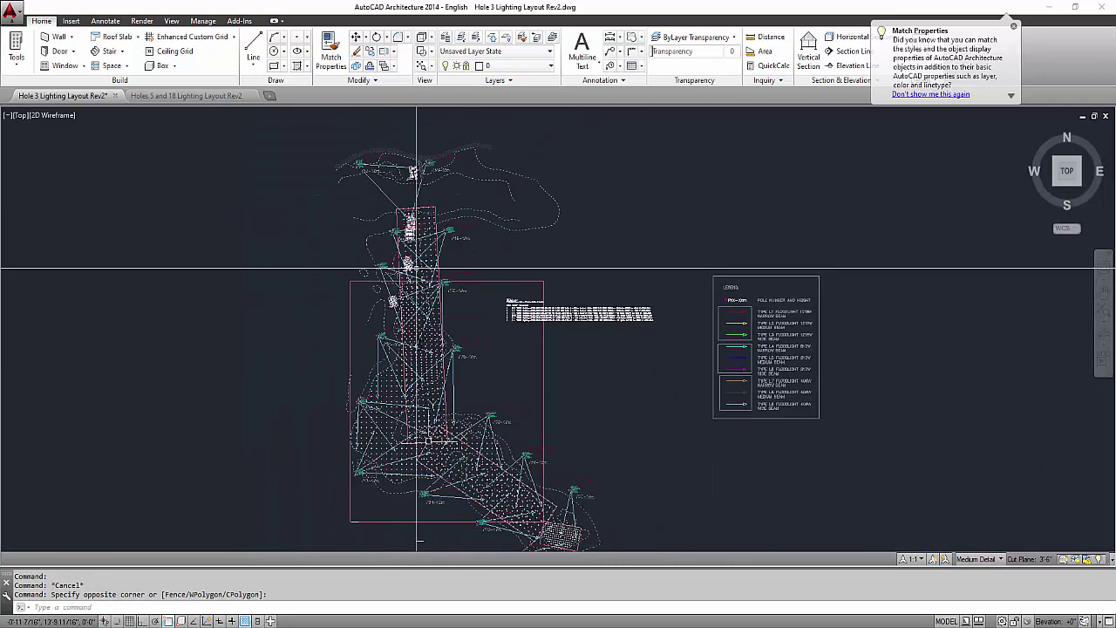
scroll(393, 236, down, 4)
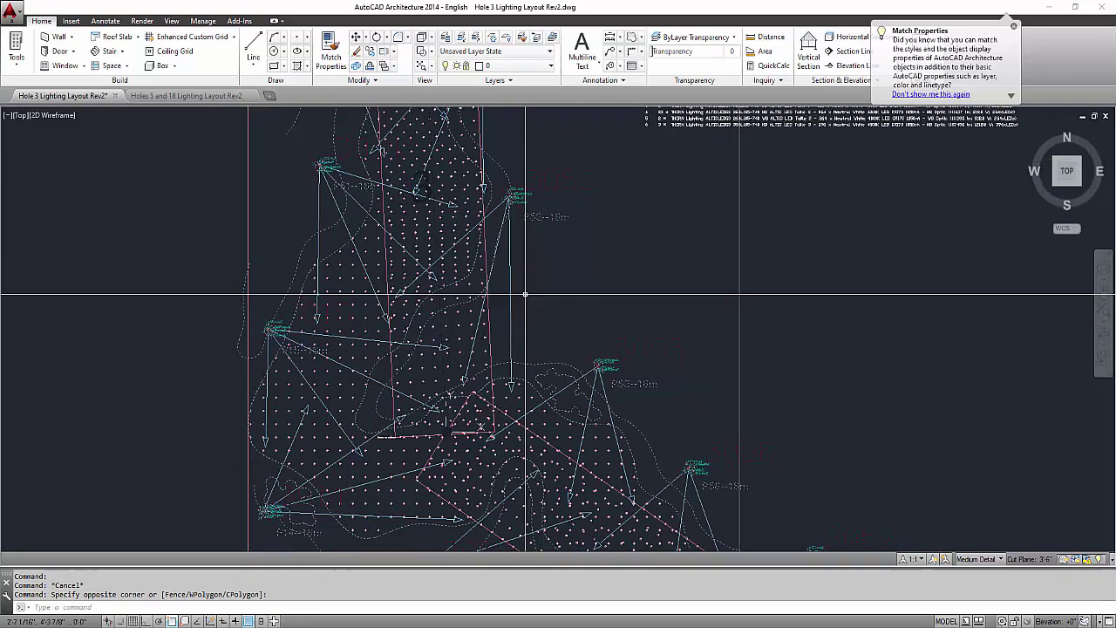
key(Escape)
- Examine the floodlight aiming lines of poles P19 and P48 by selecting the long line from P19, and clear the selection
scroll(434, 229, up, 2)
middle_drag(419, 236, 403, 361)
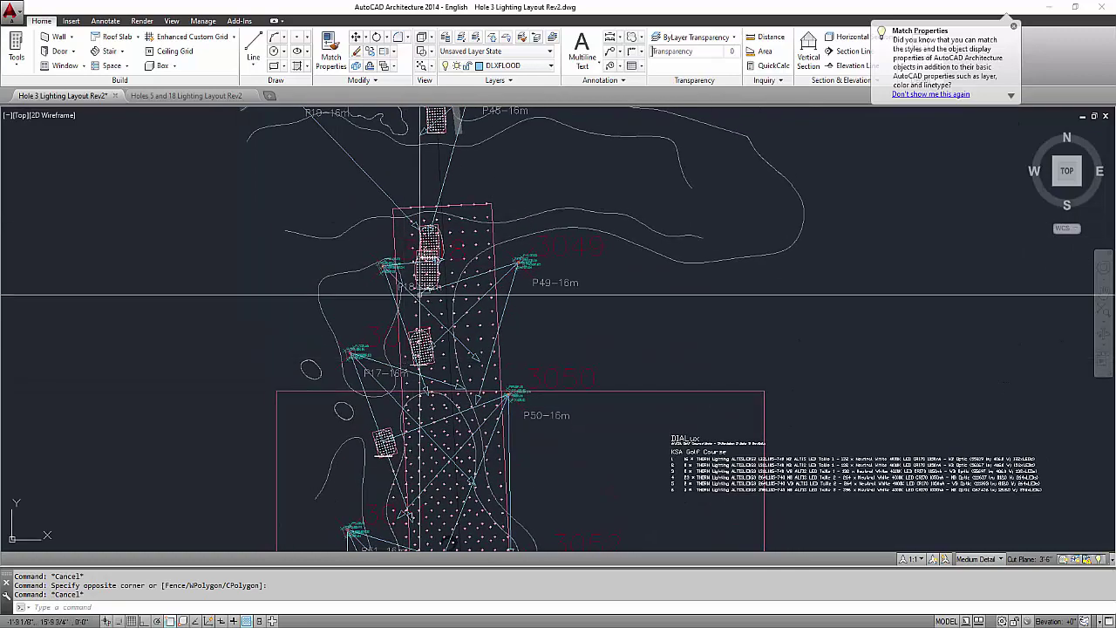
scroll(415, 292, down, 2)
scroll(398, 239, up, 5)
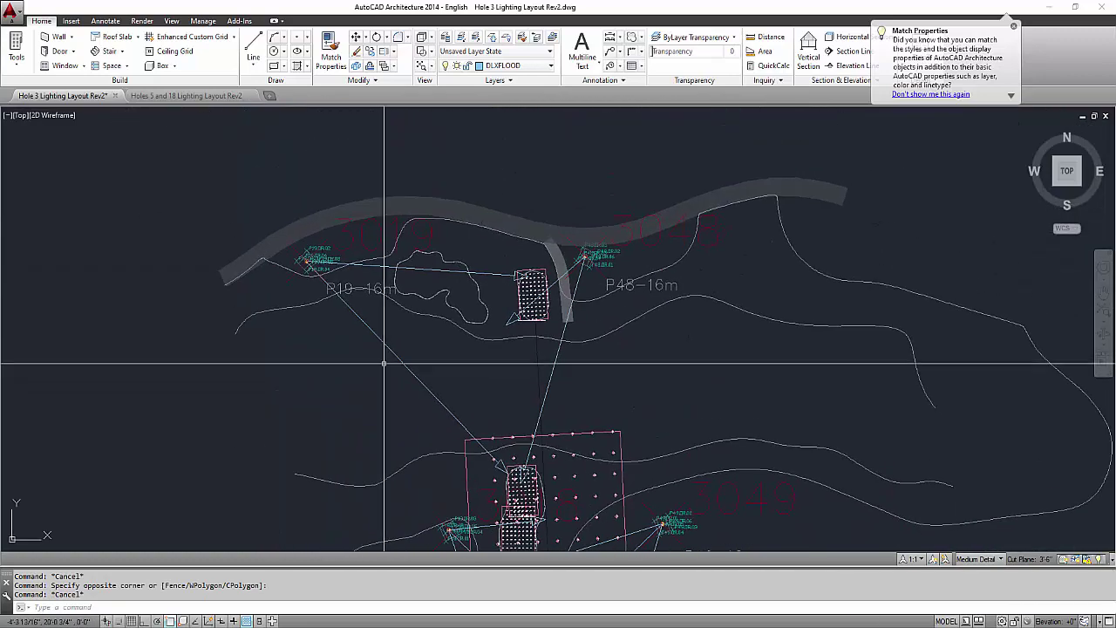
click(389, 365)
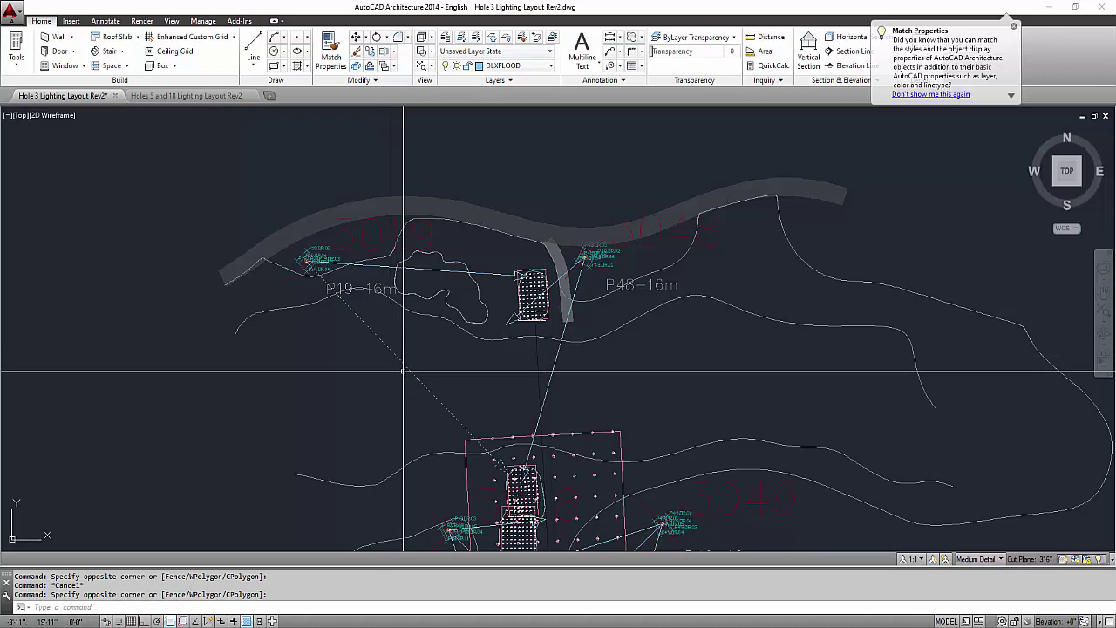
scroll(415, 360, up, 2)
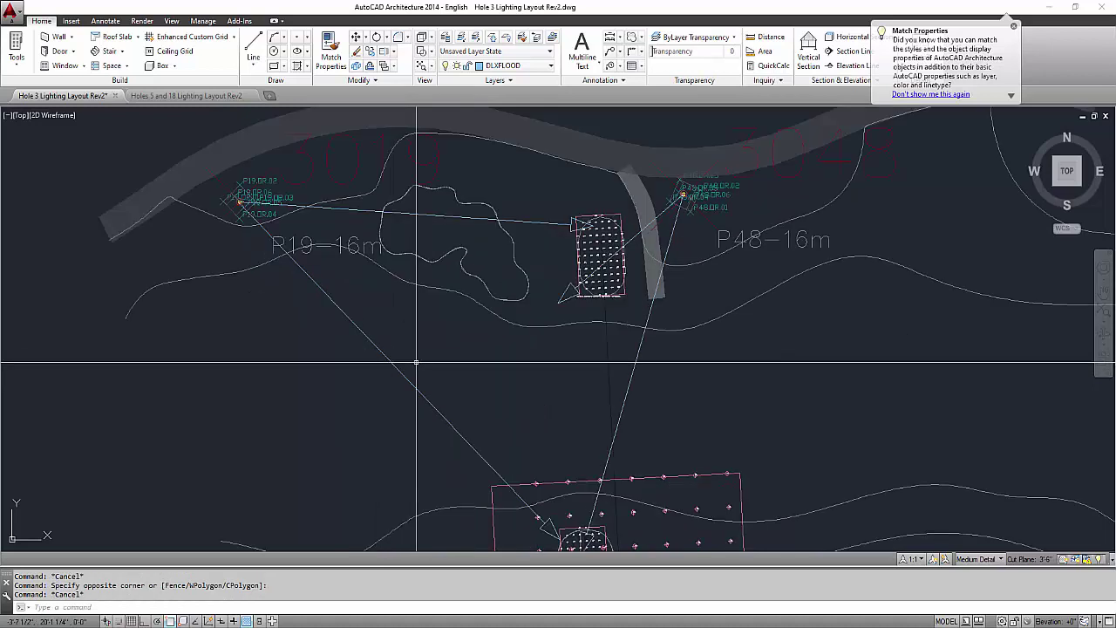
click(351, 353)
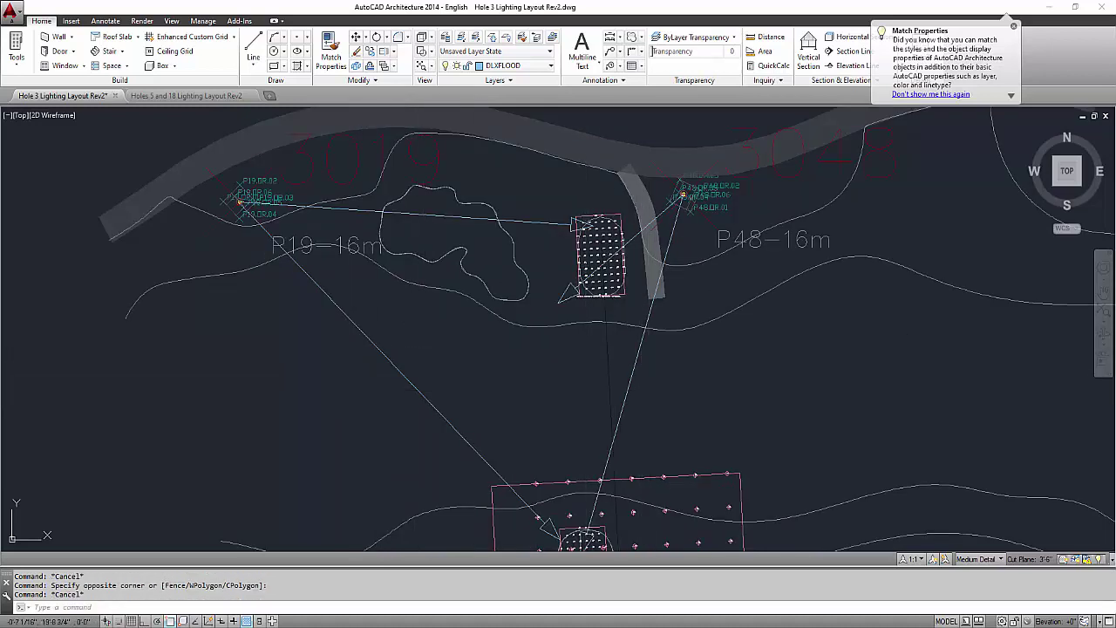
double_click(528, 241)
scroll(522, 240, down, 2)
key(Escape)
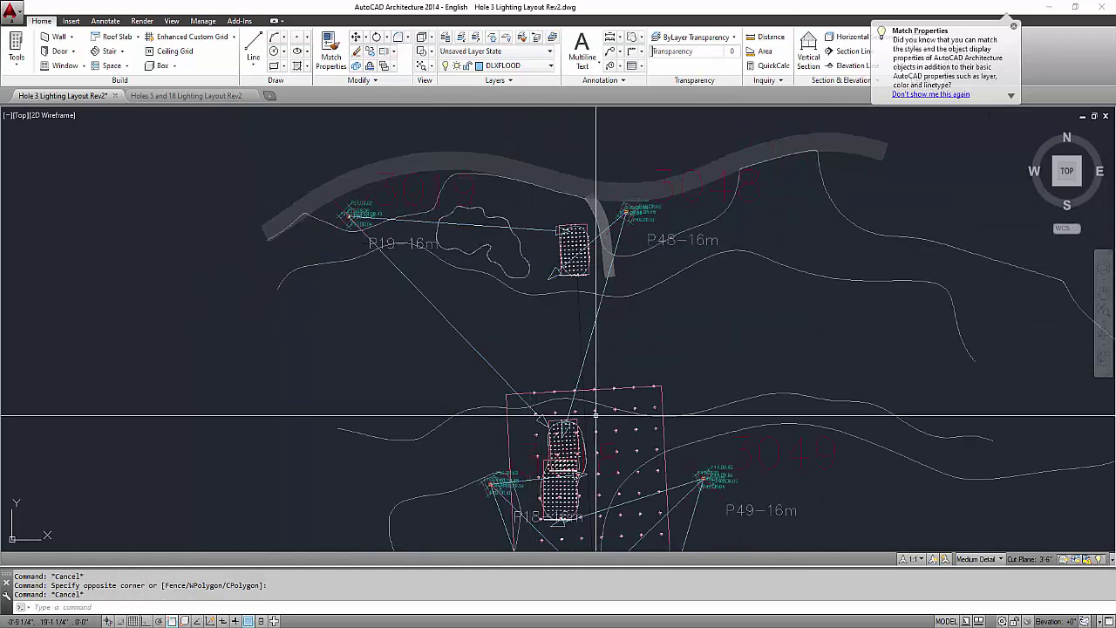
- Select the aiming line running down the fairway from pole P49 to examine it
middle_drag(601, 441, 530, 253)
scroll(631, 356, up, 2)
click(639, 344)
click(612, 319)
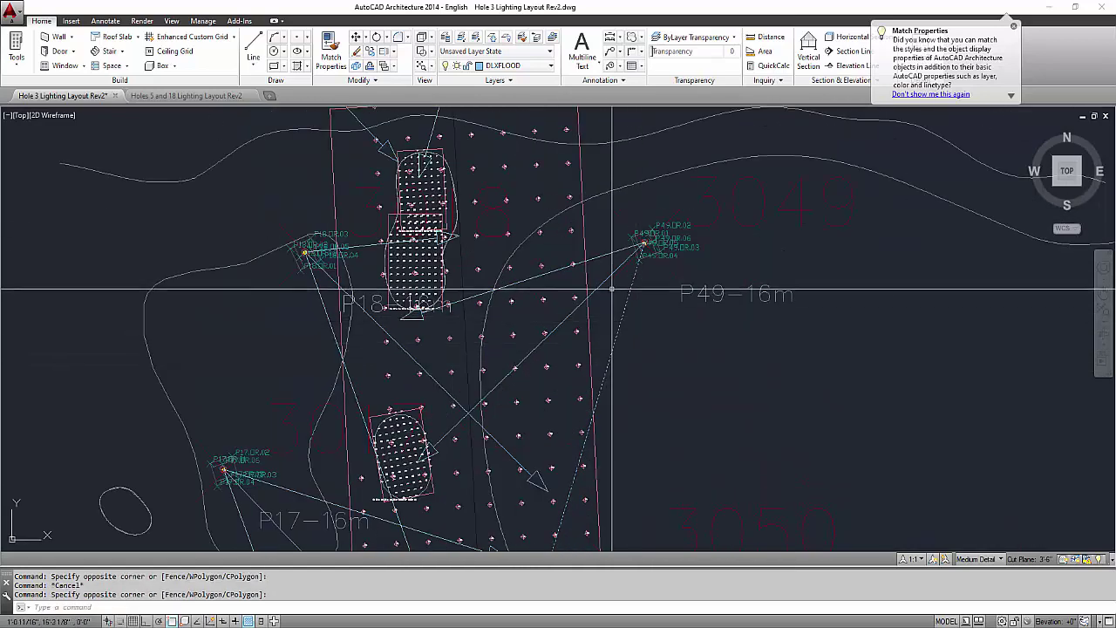
- Examine the aiming lines between poles P49, P50 and P17 with brief area selections, clearing each selection
key(Escape)
click(614, 295)
click(596, 288)
middle_drag(599, 442, 608, 294)
key(Escape)
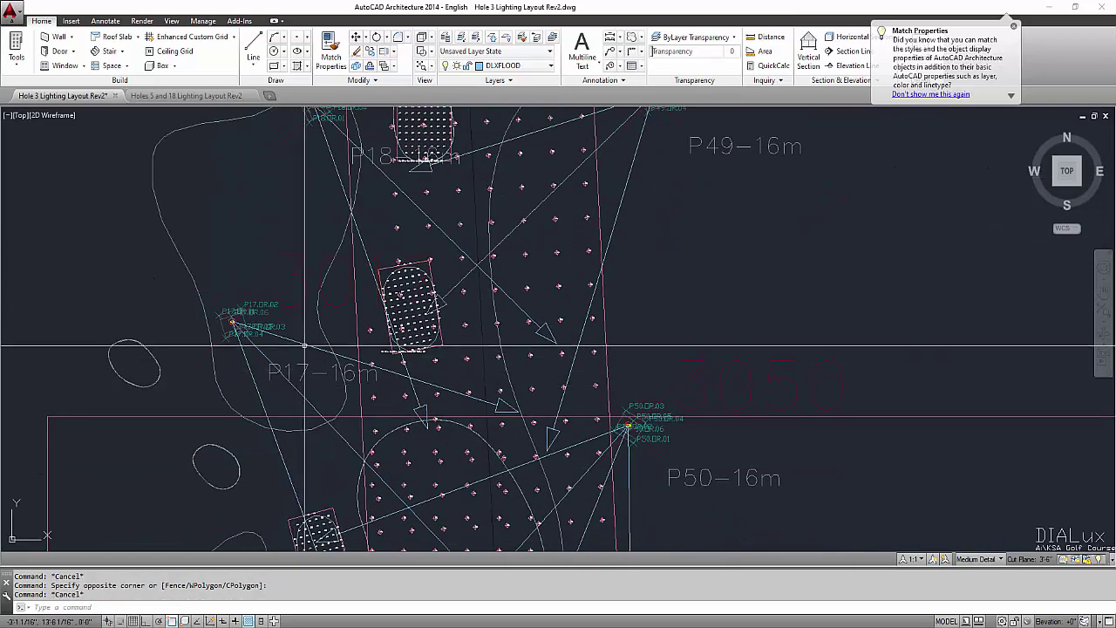
click(307, 353)
click(292, 339)
key(Escape)
- Examine the floodlight aiming lines farther down the fairway around poles P51, P52 and P15
scroll(295, 344, down, 2)
middle_drag(381, 415, 396, 445)
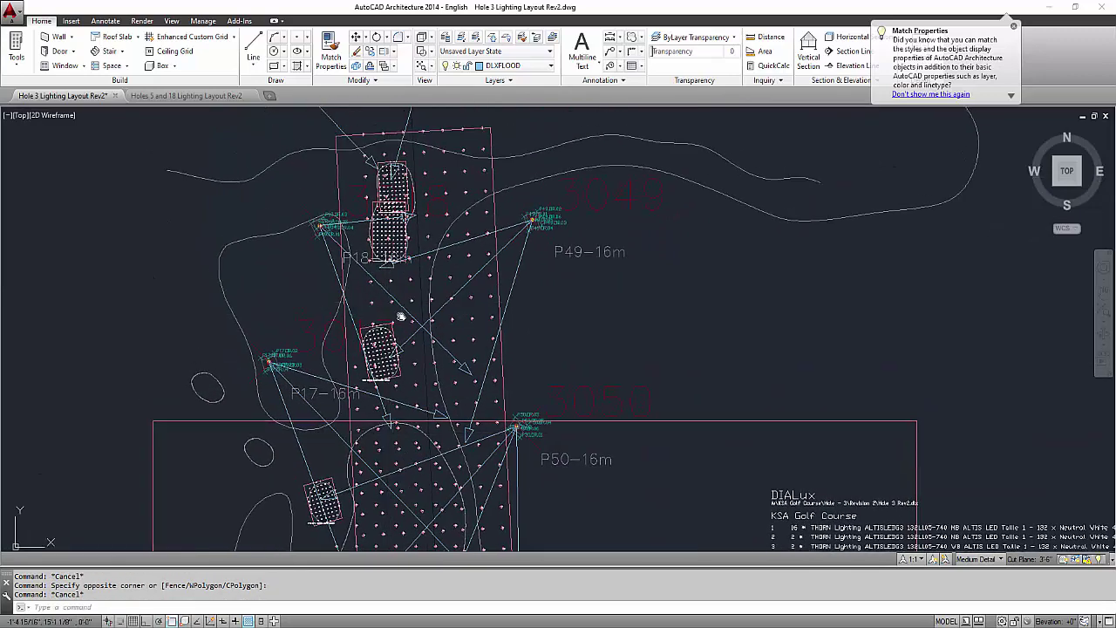
middle_drag(401, 316, 421, 299)
scroll(462, 444, down, 2)
middle_drag(462, 454, 461, 279)
scroll(445, 409, up, 4)
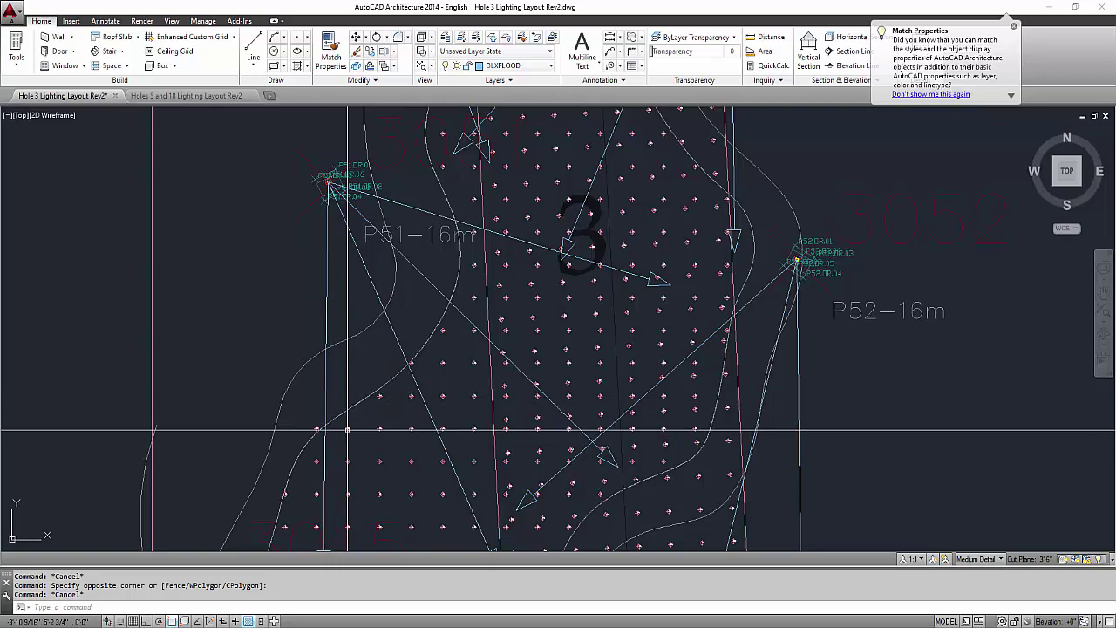
scroll(398, 420, down, 4)
middle_drag(396, 435, 397, 337)
scroll(387, 455, up, 4)
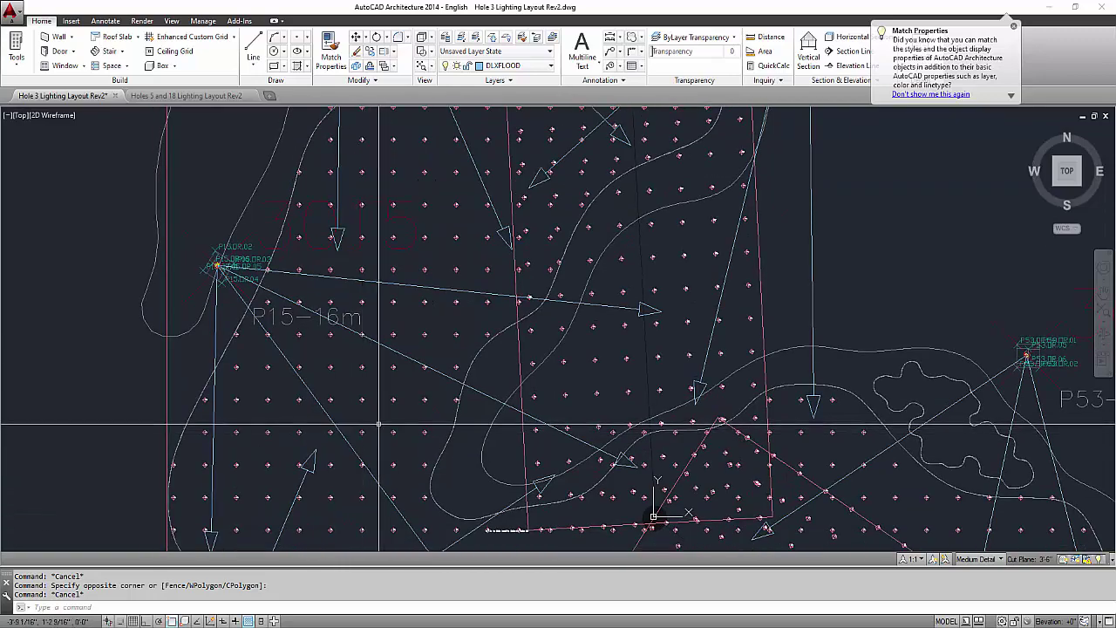
- Switch to the Holes 5 and 18 Lighting Layout Rev2 drawing and examine its colour-coded floodlight aiming lines
key(ctrl+Tab)
scroll(251, 295, up, 4)
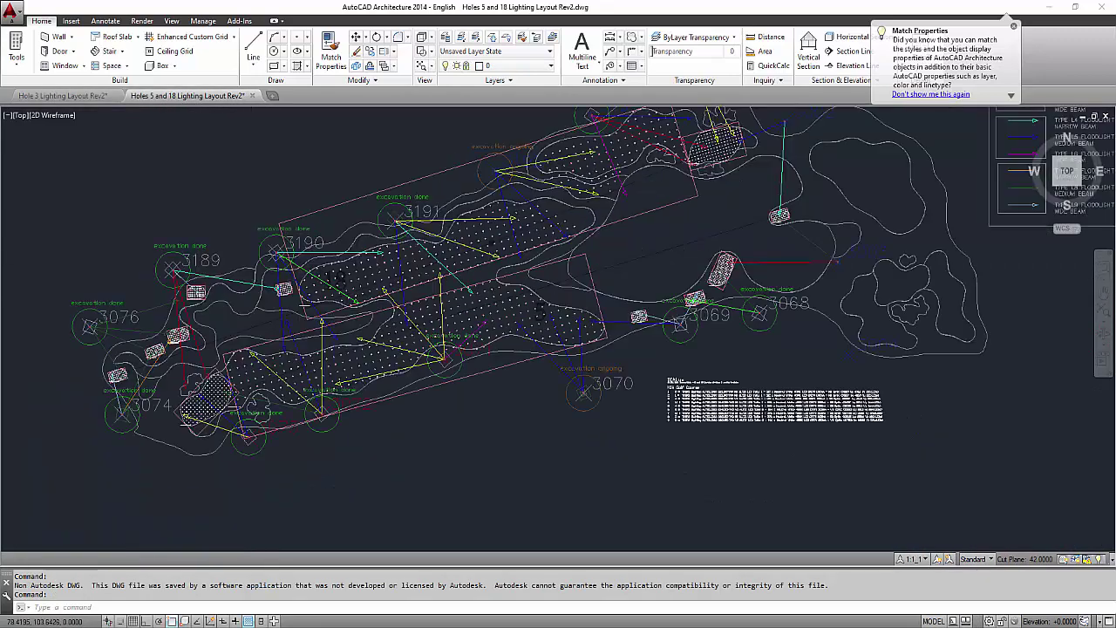
scroll(248, 305, down, 2)
middle_drag(319, 287, 189, 373)
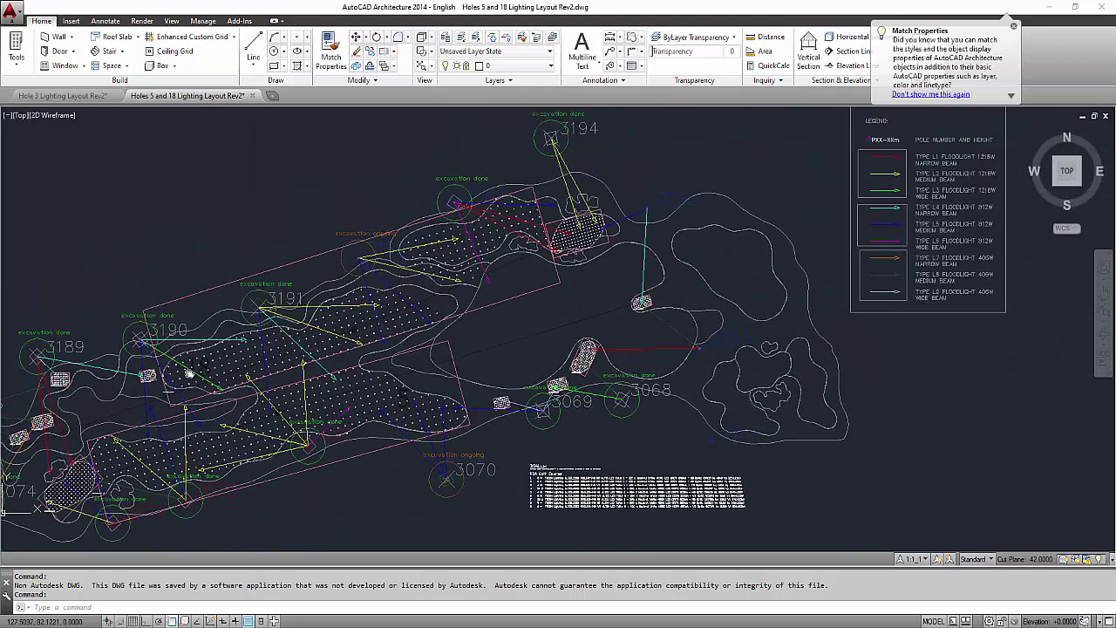
middle_drag(458, 301, 413, 320)
scroll(244, 295, down, 3)
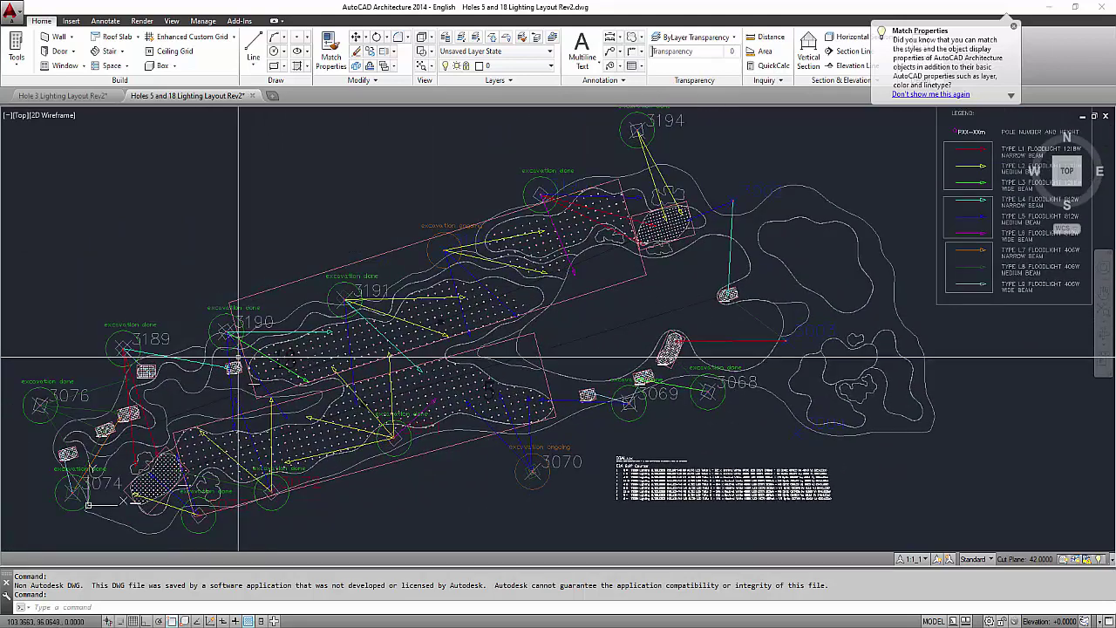
scroll(61, 353, up, 3)
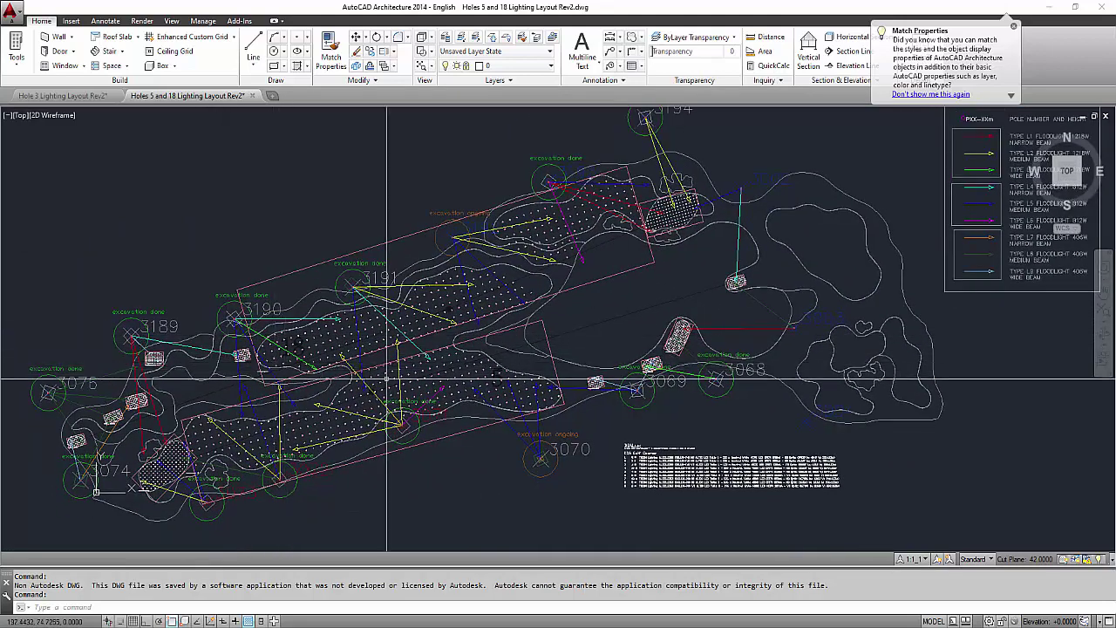
middle_drag(445, 346, 373, 397)
- Return to the Hole 3 Lighting Layout Rev2 drawing and examine the legend of floodlight types L1 to L9
click(87, 96)
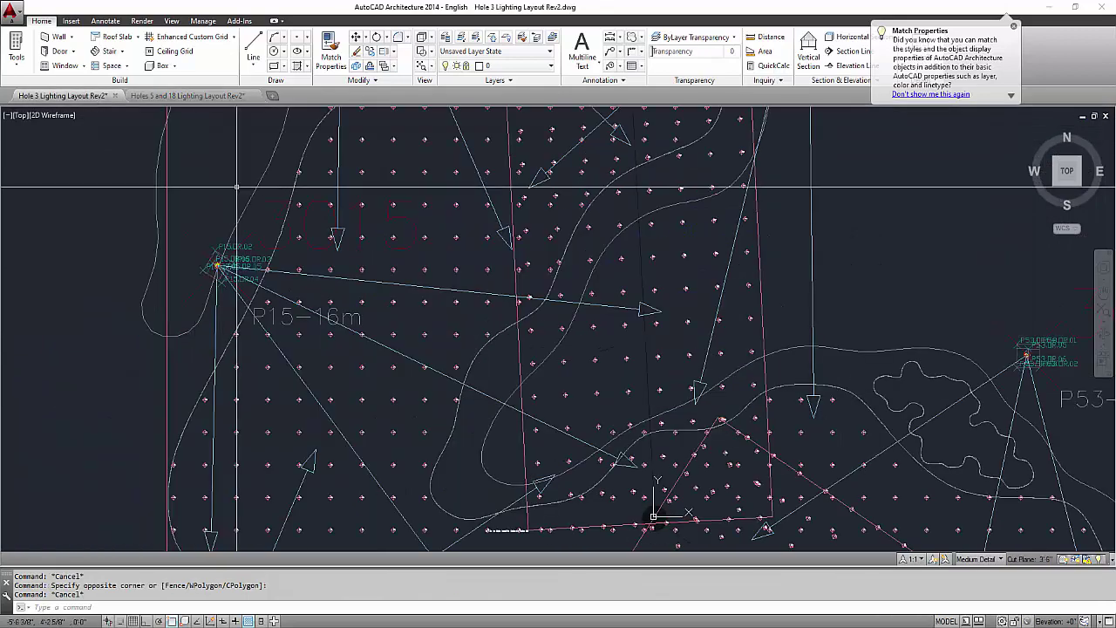
scroll(250, 236, down, 6)
middle_drag(377, 333, 380, 386)
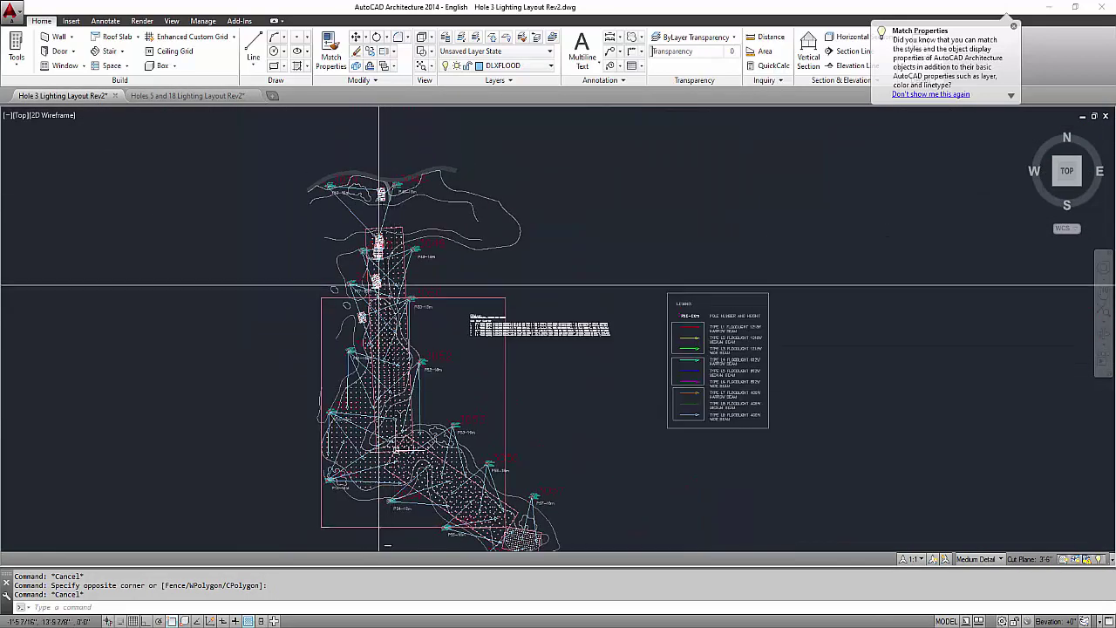
scroll(376, 258, up, 4)
middle_drag(381, 280, 189, 261)
scroll(607, 351, down, 2)
middle_drag(608, 351, 318, 265)
scroll(697, 467, up, 2)
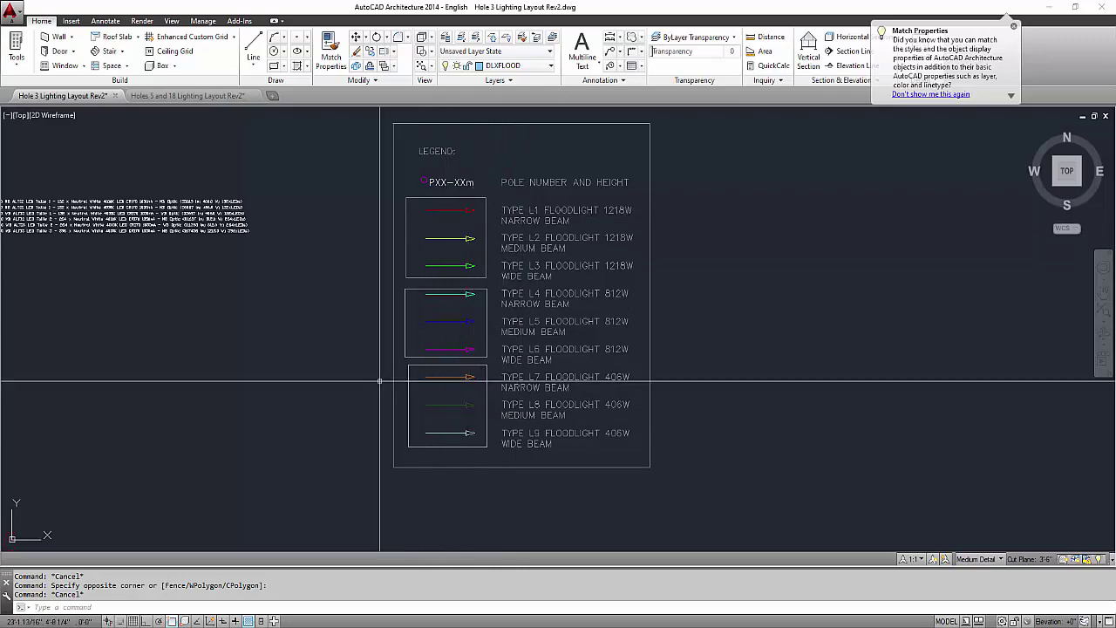
- Compare the floodlight legend's colours with the Hole 3 aiming lines and the DIALux luminaire list
scroll(369, 379, down, 5)
scroll(317, 238, up, 5)
scroll(300, 286, down, 5)
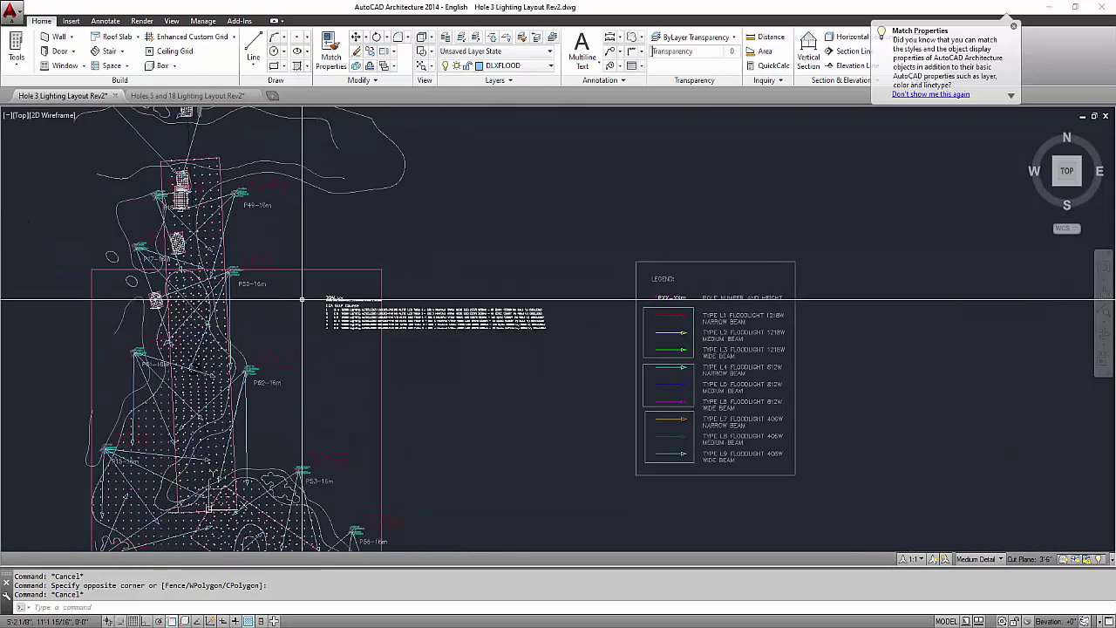
scroll(453, 362, up, 5)
middle_drag(502, 394, 538, 402)
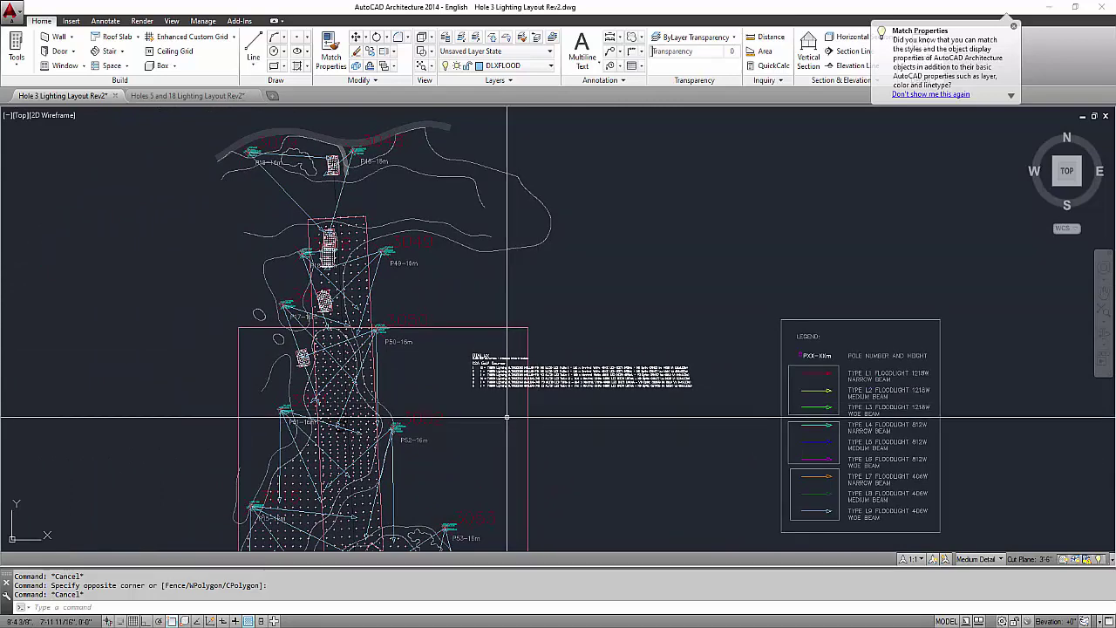
middle_drag(509, 419, 518, 394)
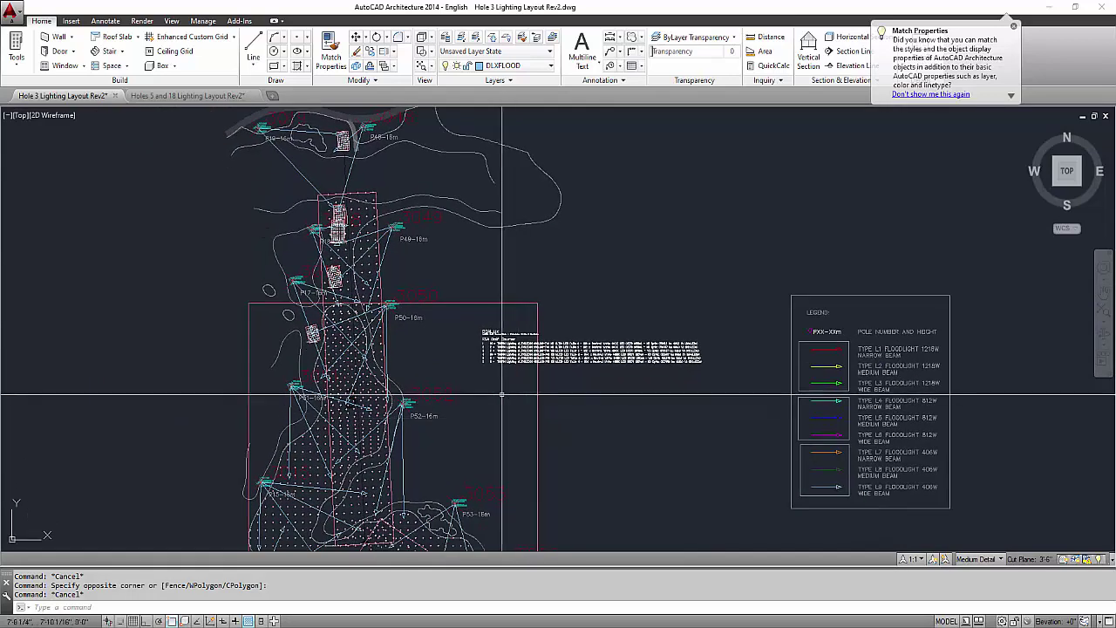
middle_drag(633, 426, 629, 442)
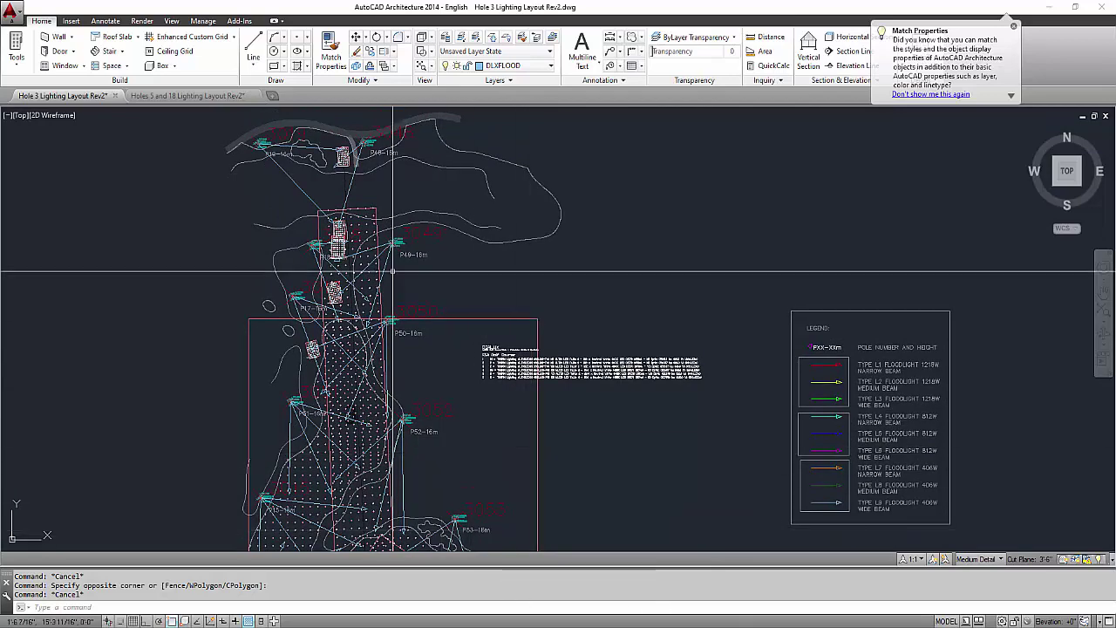
- Select the short aiming line from pole P19 towards the small calculation grid near P48, and clear the selection
scroll(363, 236, up, 6)
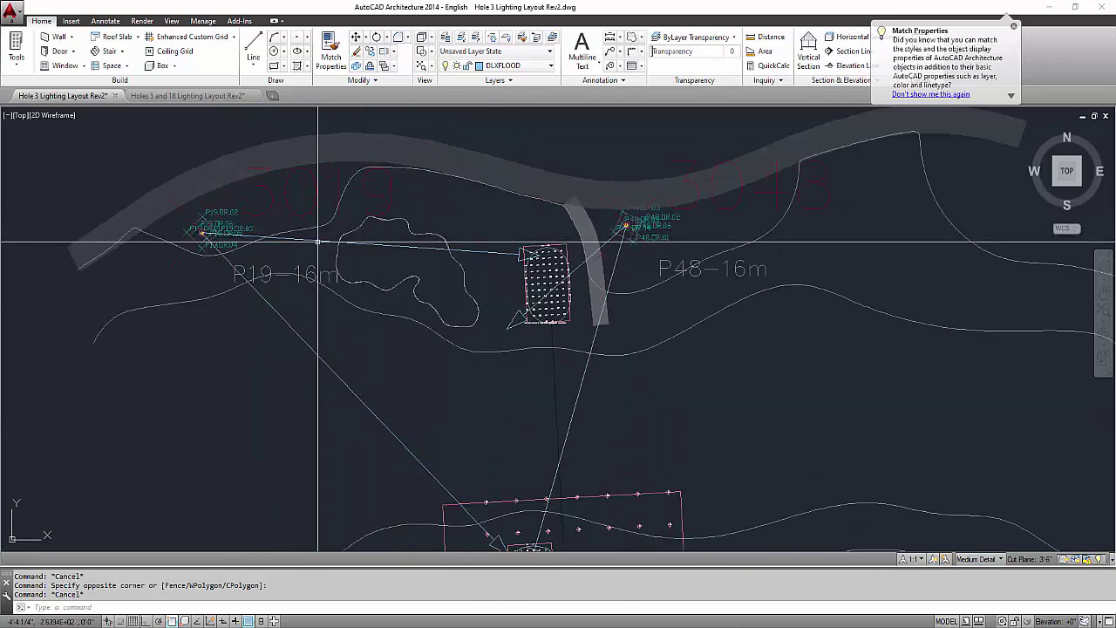
click(350, 242)
scroll(324, 282, down, 2)
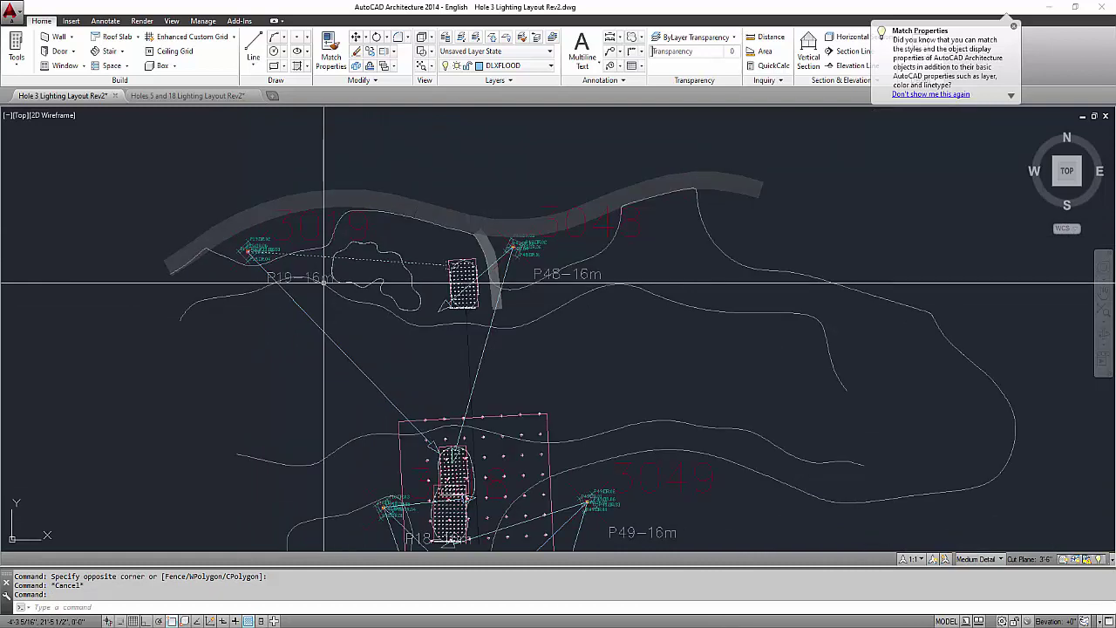
key(Escape)
middle_drag(430, 456, 421, 399)
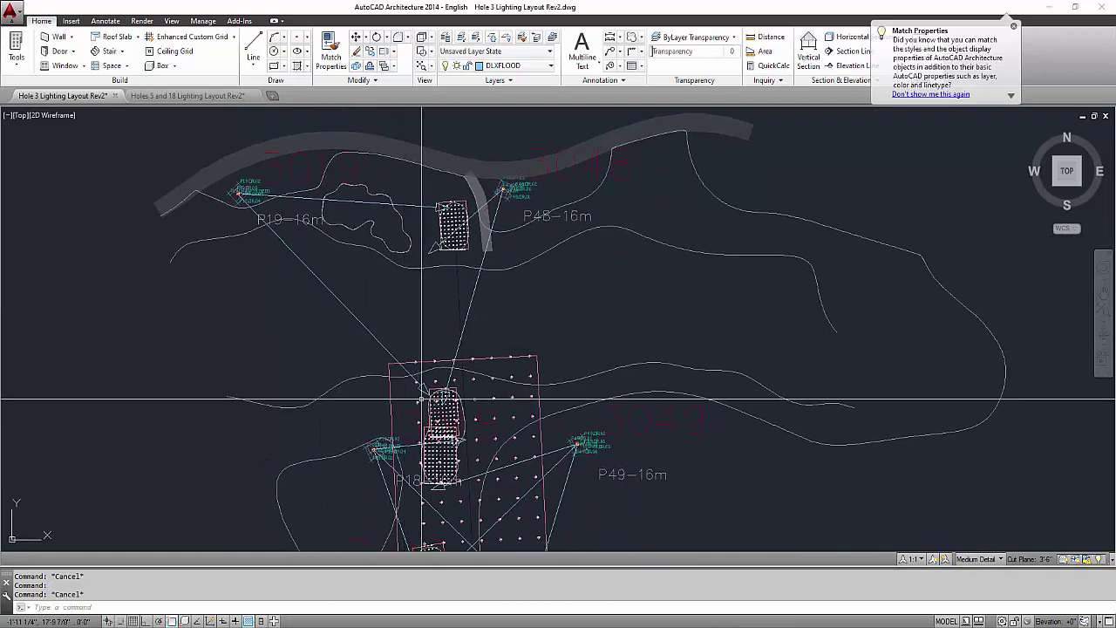
- Switch to DIALux and show the luminaire data of the floodlight whose aiming line matches the short one from P19
key(alt+Tab)
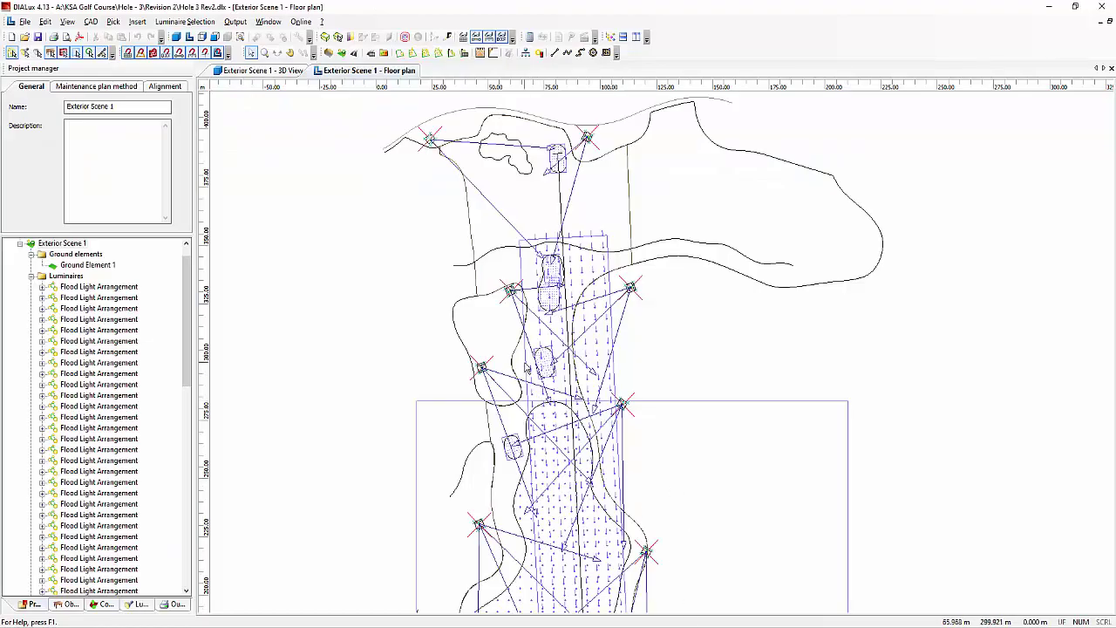
scroll(438, 282, up, 2)
middle_drag(463, 289, 471, 282)
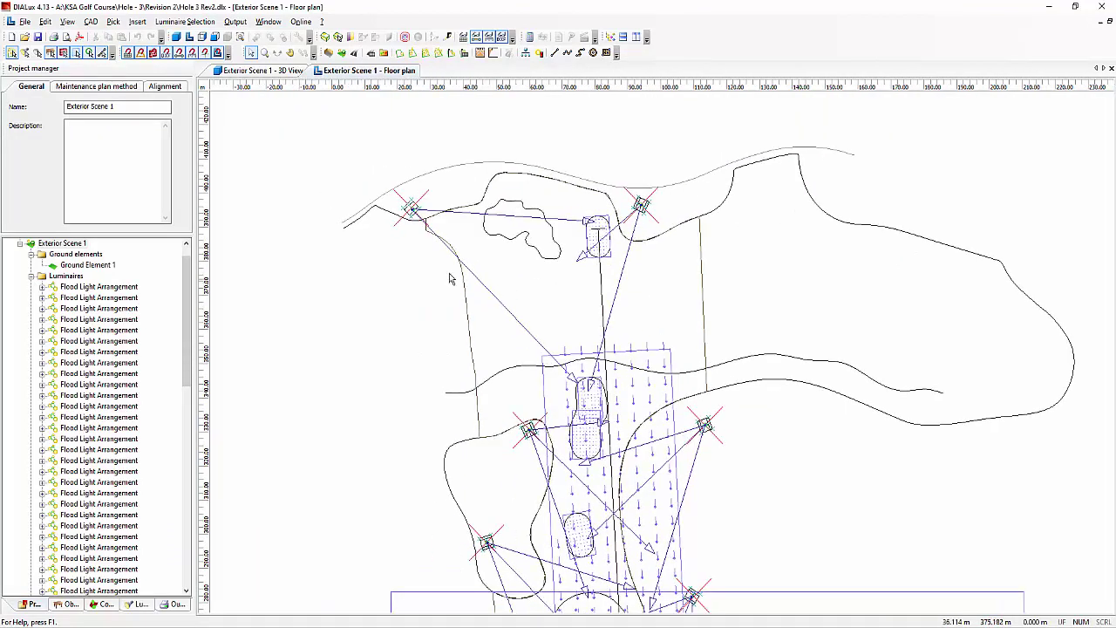
click(466, 220)
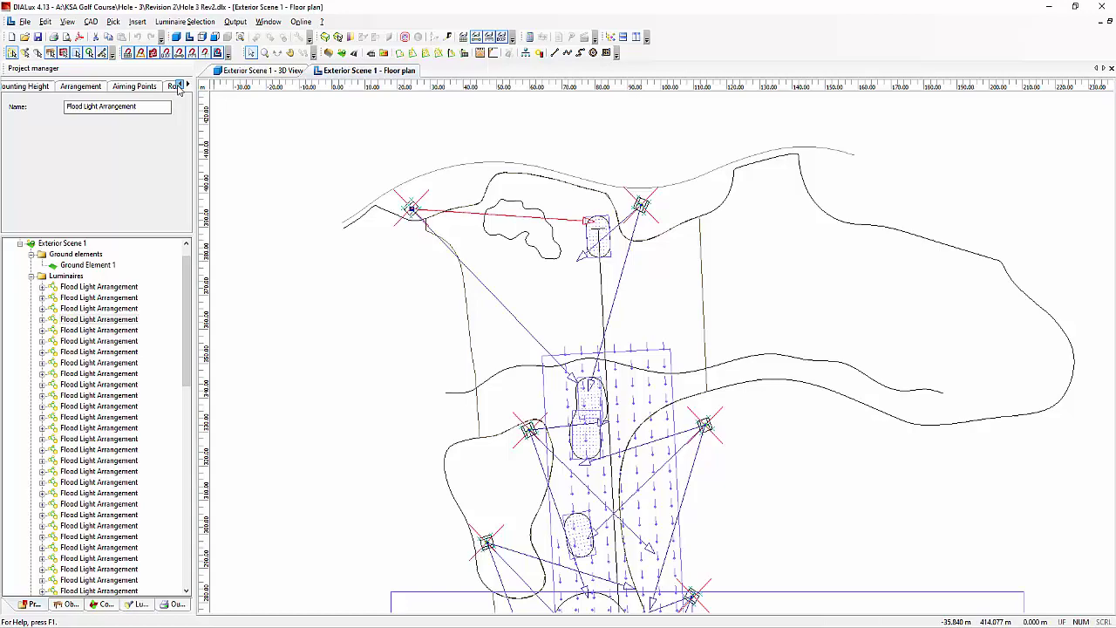
click(179, 84)
click(34, 87)
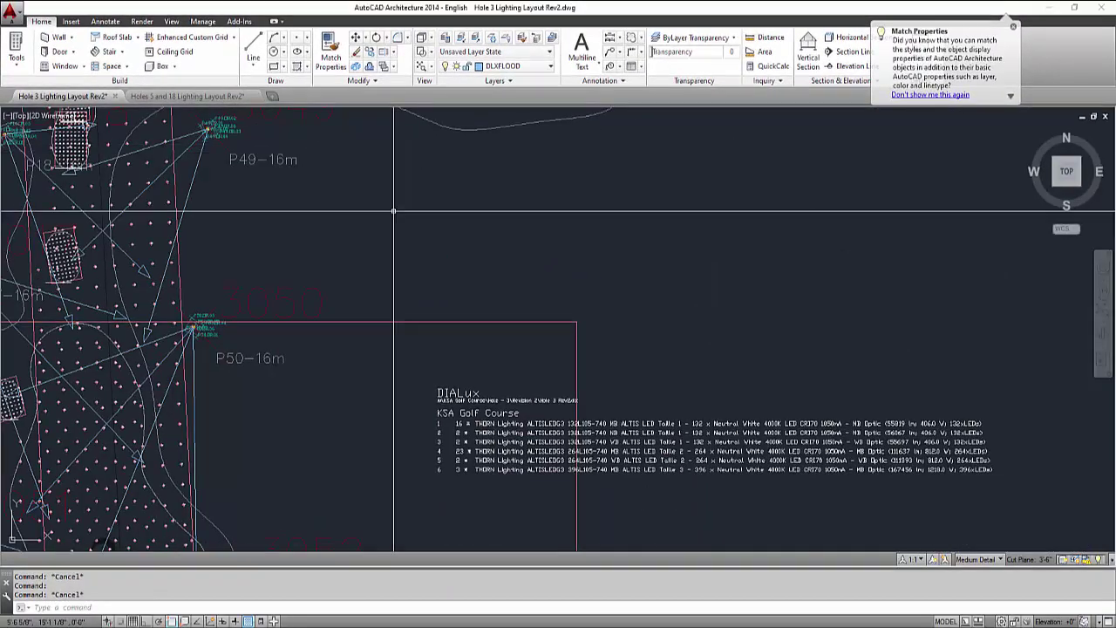
- Switch to AutoCAD and look up the floodlight's type in the DIALux luminaire list and the legend
middle_drag(782, 434, 520, 215)
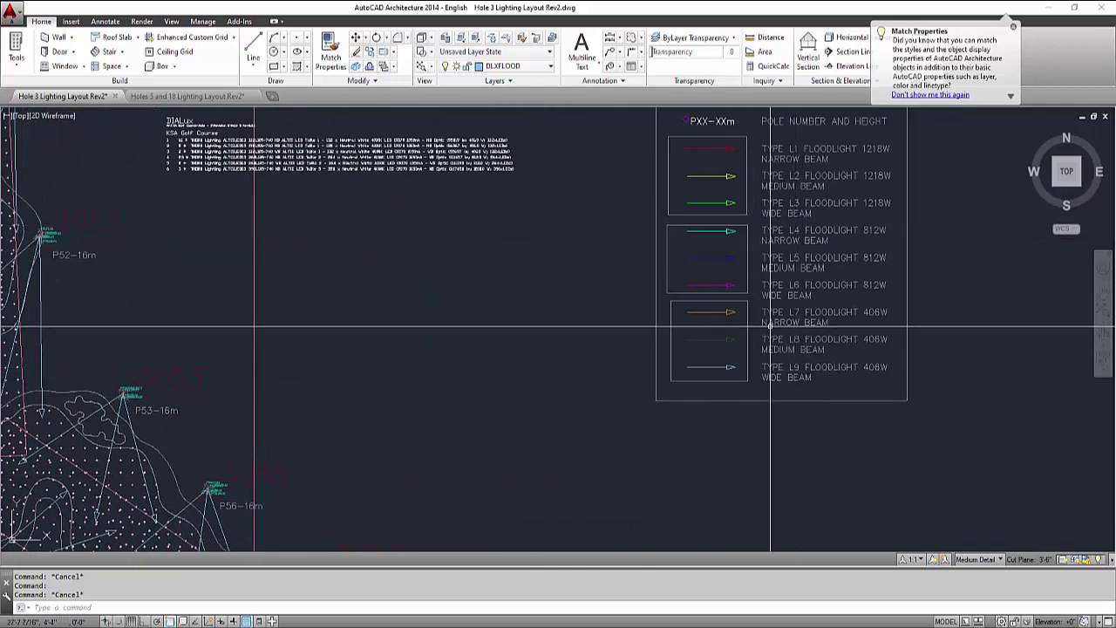
scroll(813, 317, up, 2)
scroll(813, 316, up, 2)
scroll(550, 306, down, 4)
middle_drag(561, 319, 678, 346)
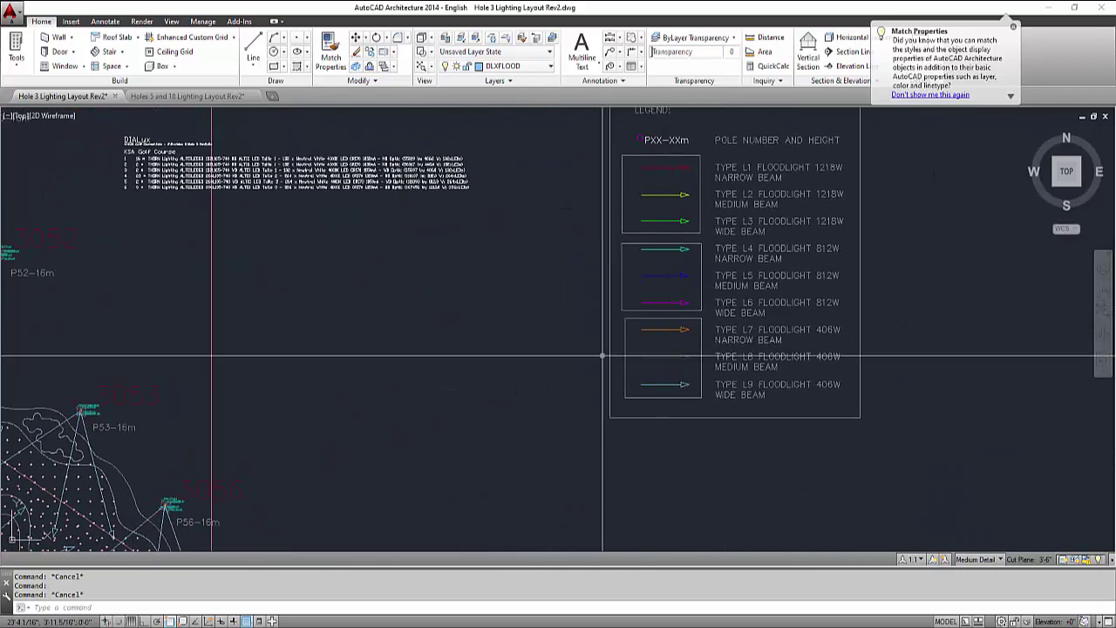
middle_drag(454, 376, 555, 393)
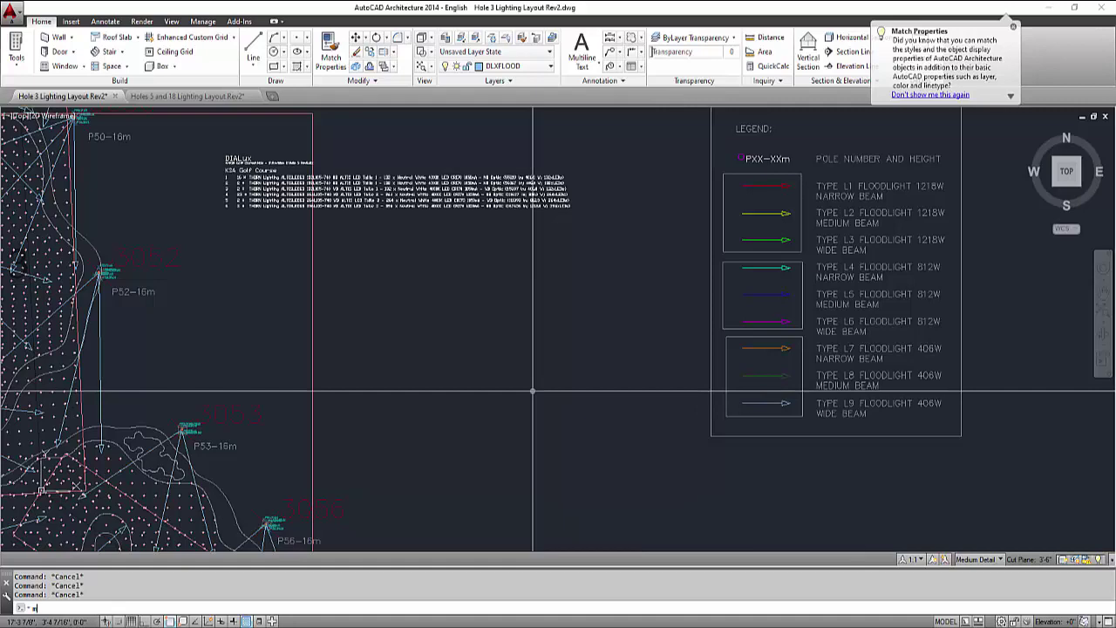
- Match the short P19 aiming line's properties to the legend's Type L7 Floodlight 406W narrow beam arrow
key(Return)
click(757, 347)
scroll(756, 348, down, 5)
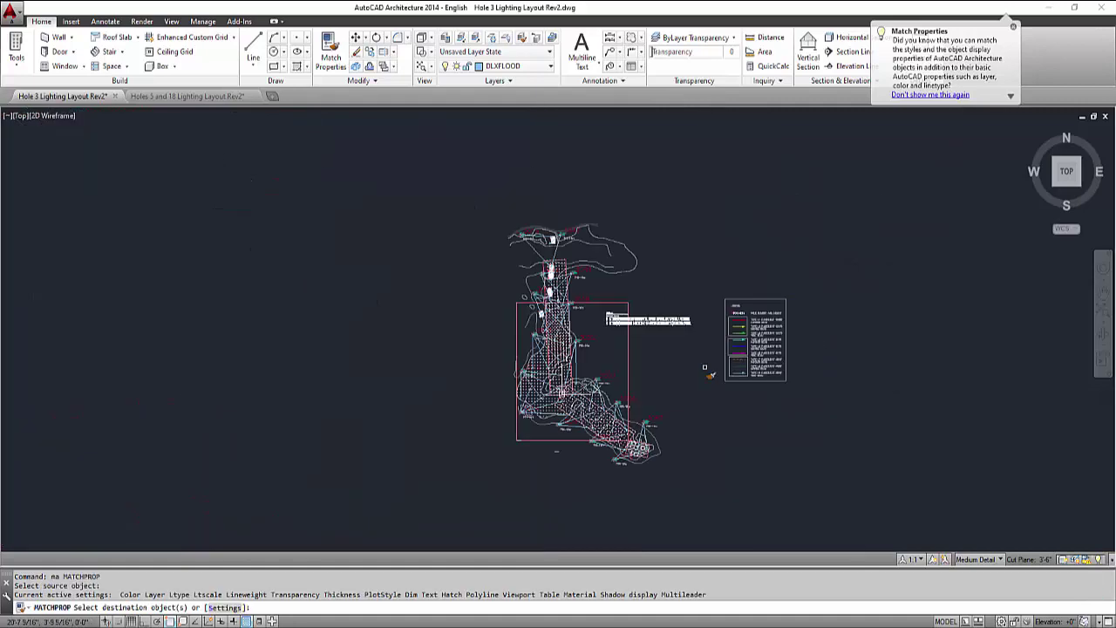
scroll(520, 274, up, 9)
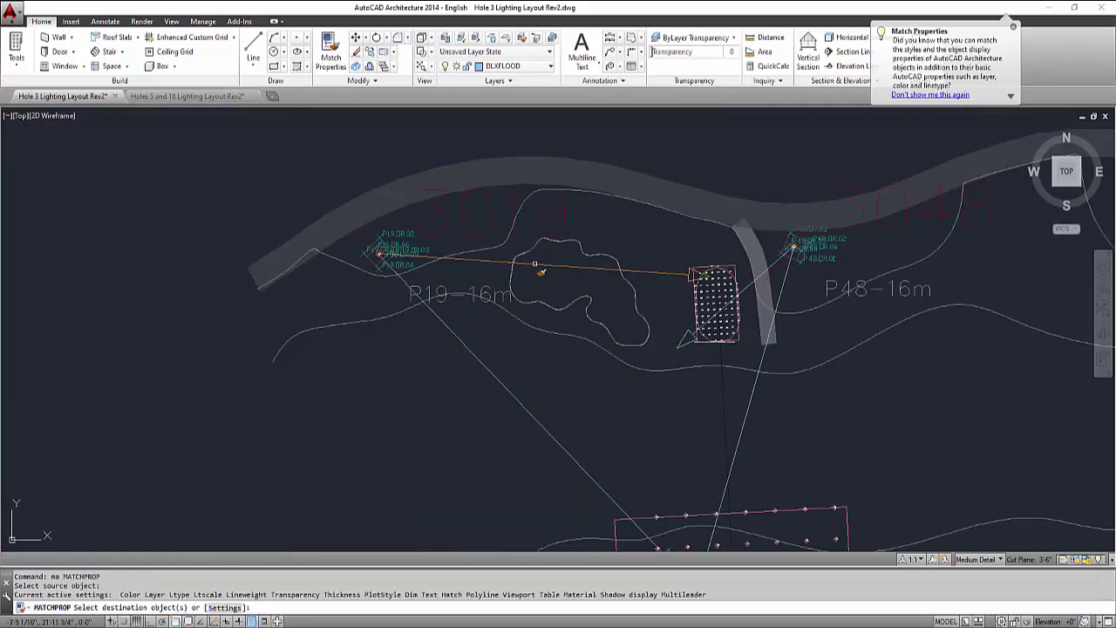
scroll(535, 263, down, 3)
mouse_move(566, 342)
middle_down()
mouse_move(573, 329)
mouse_move(468, 319)
mouse_move(444, 332)
mouse_move(433, 318)
middle_up()
key(Escape)
- Examine the recoloured P19 aiming line alongside the other aiming lines around poles P48, P49 and P50
middle_drag(422, 375, 418, 323)
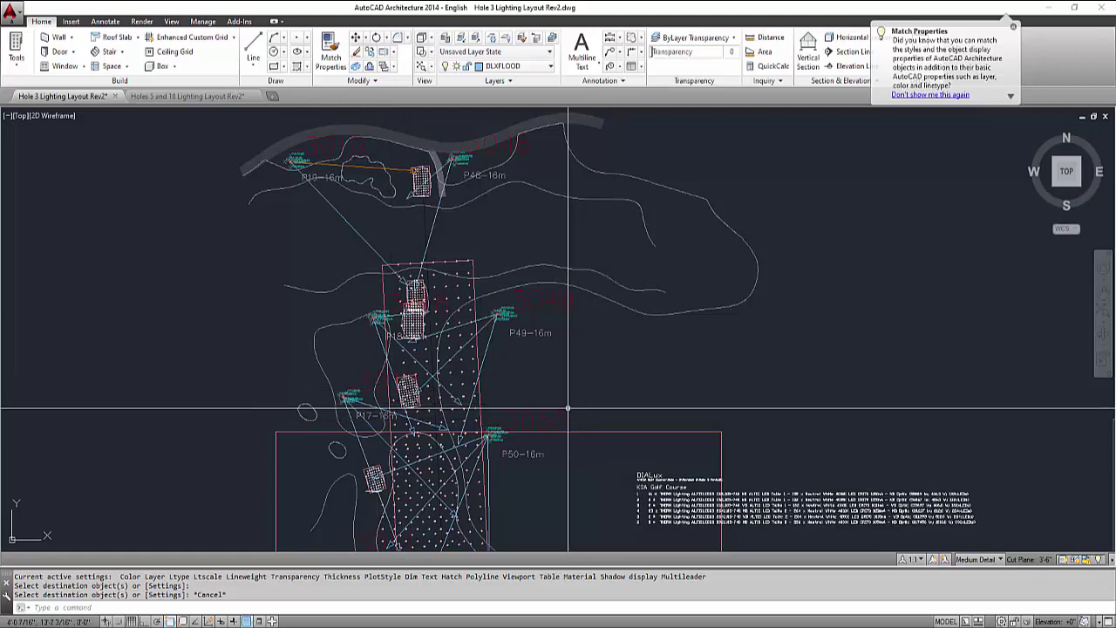
middle_drag(572, 401, 599, 408)
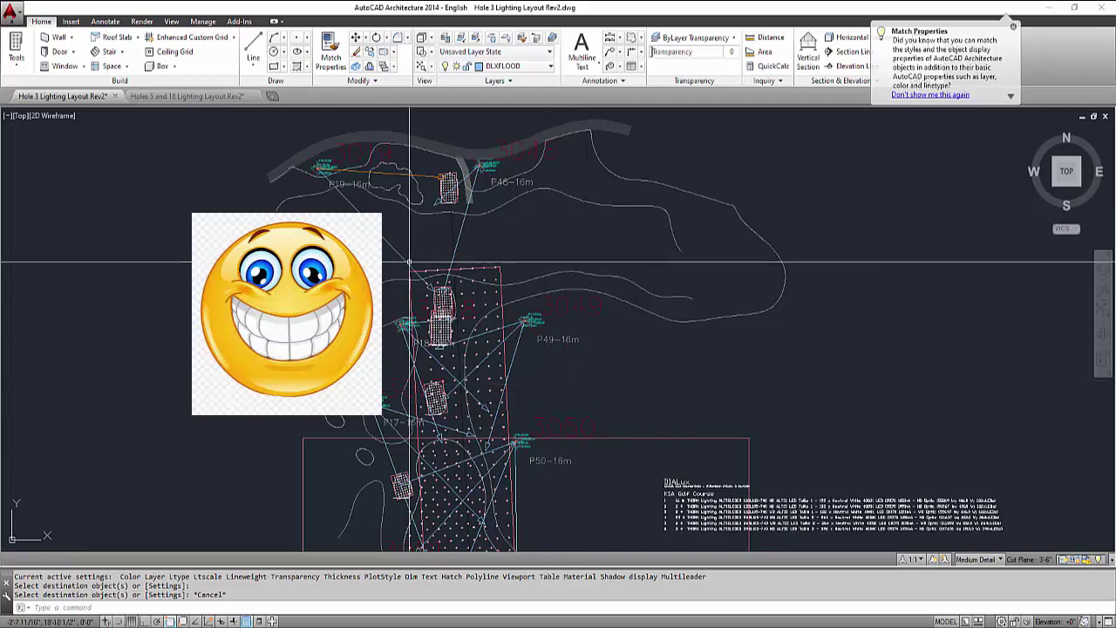
mouse_move(637, 420)
middle_down()
mouse_move(560, 346)
mouse_move(591, 439)
middle_up()
scroll(334, 189, up, 4)
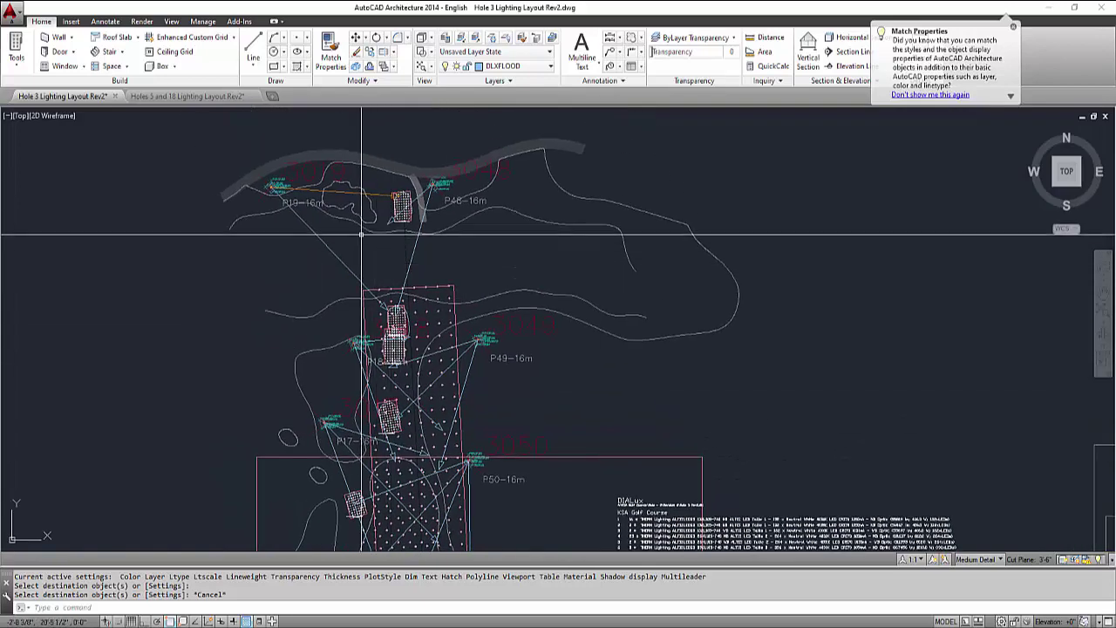
scroll(335, 188, down, 4)
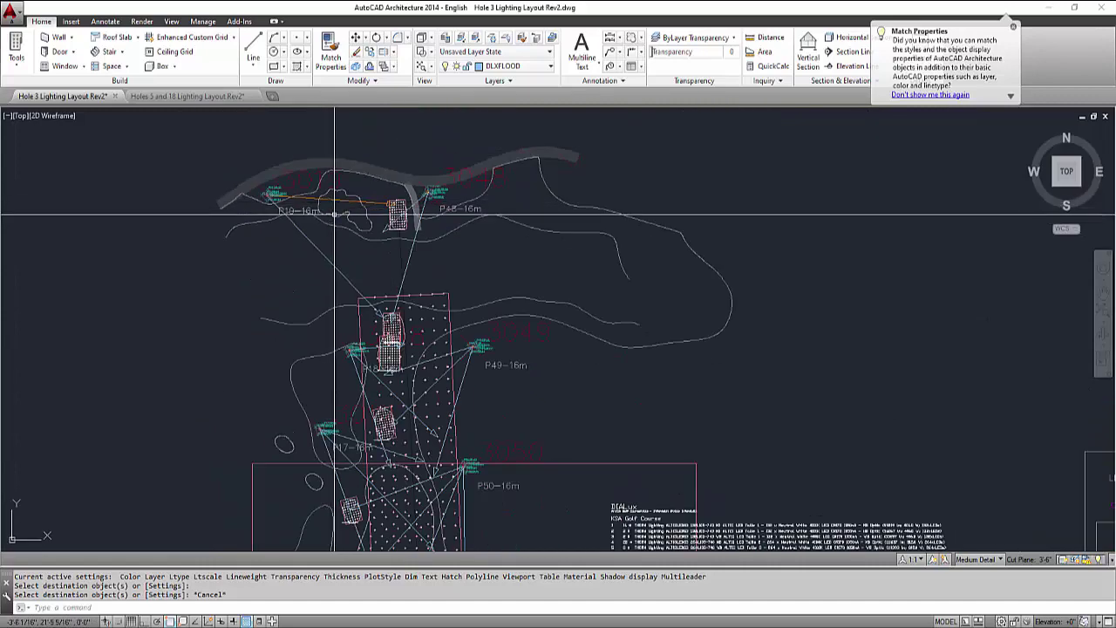
scroll(482, 318, down, 1)
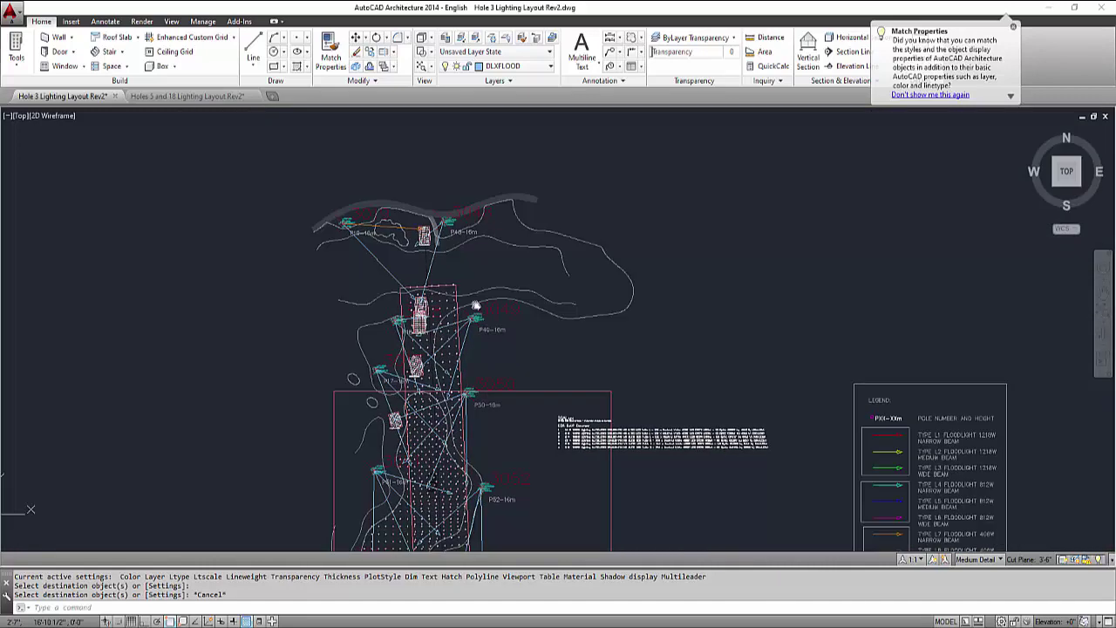
middle_drag(475, 305, 458, 292)
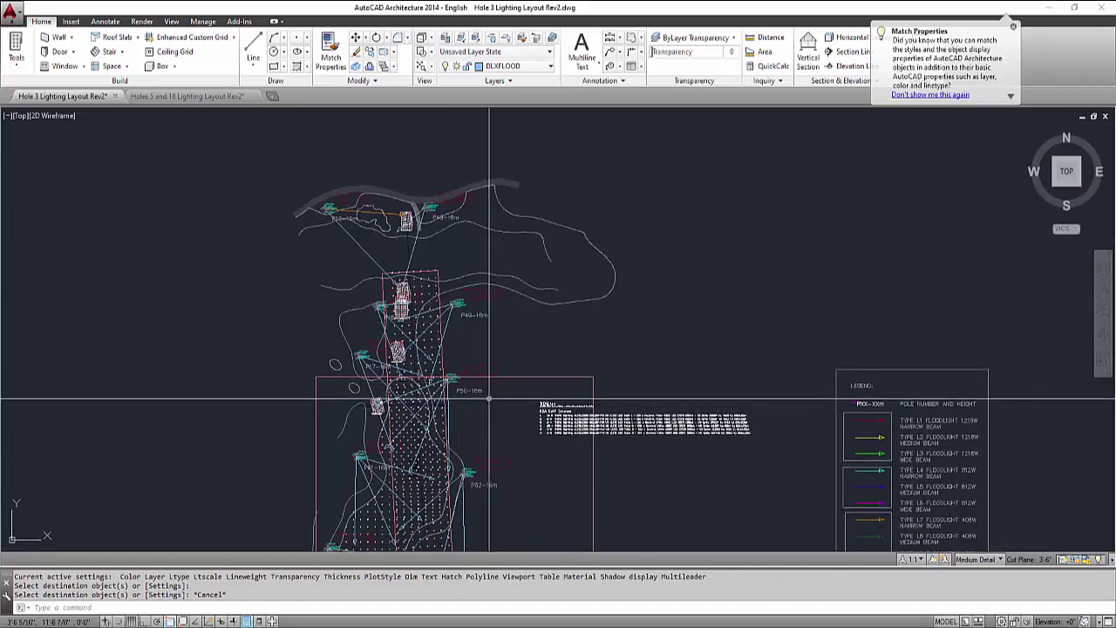
scroll(388, 220, up, 5)
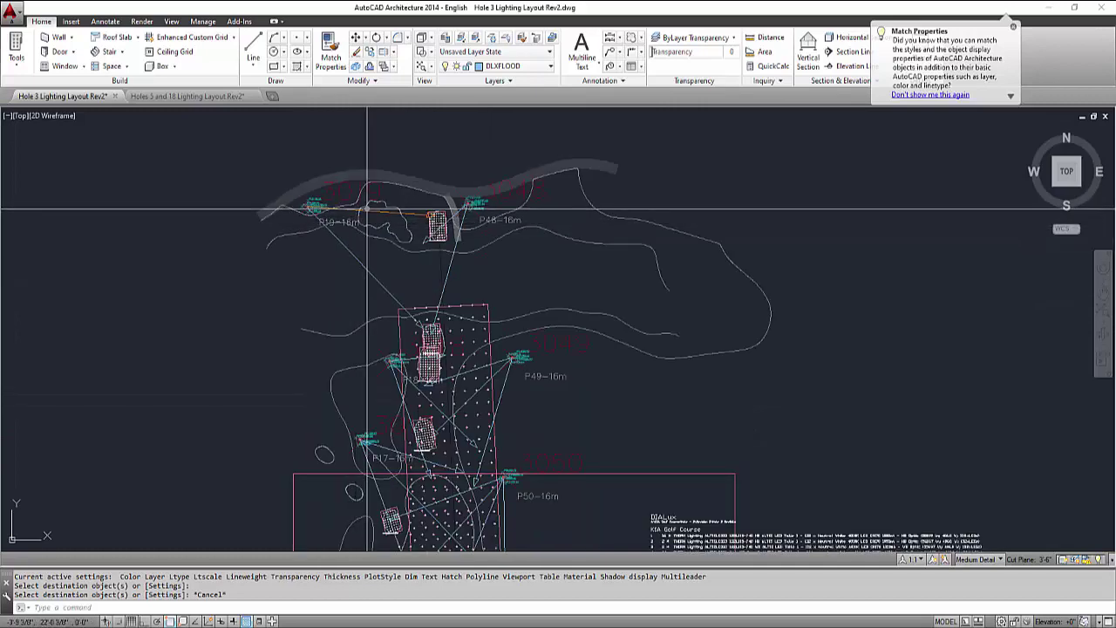
scroll(370, 215, down, 5)
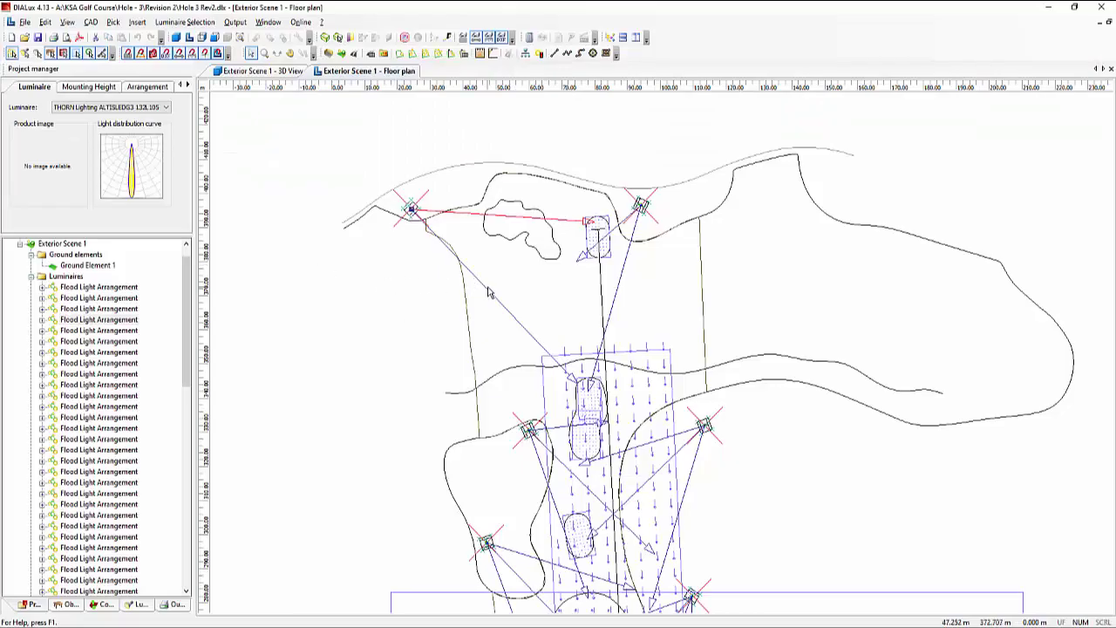
- Show the luminaire data of the long aiming line from P19, and switch to the Hole 3 drawing in AutoCAD
click(488, 293)
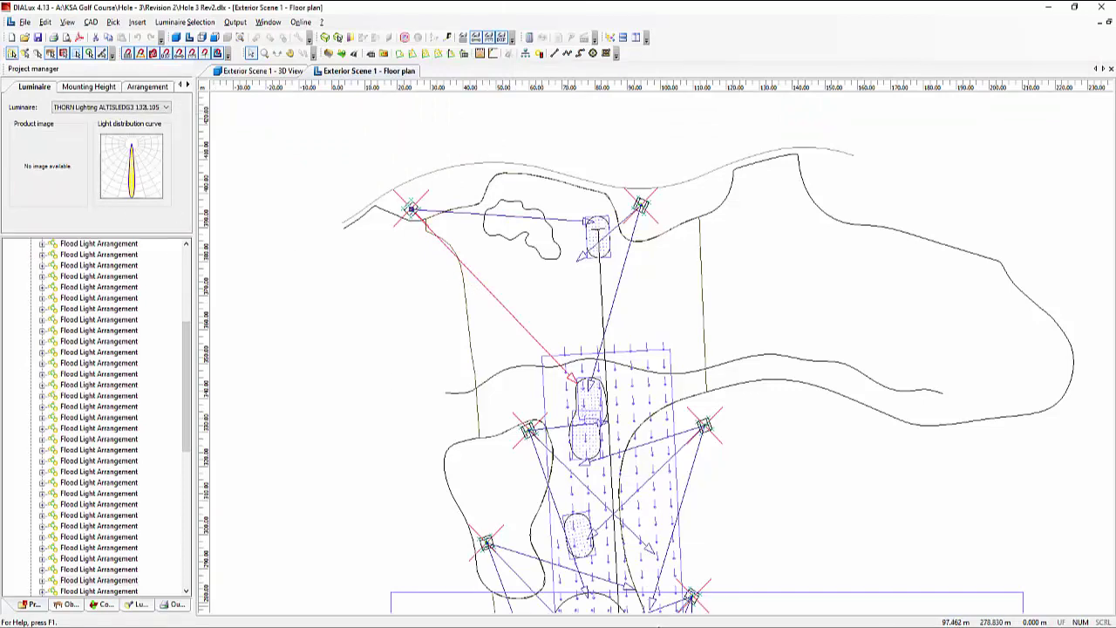
mouse_move(604, 595)
click(645, 590)
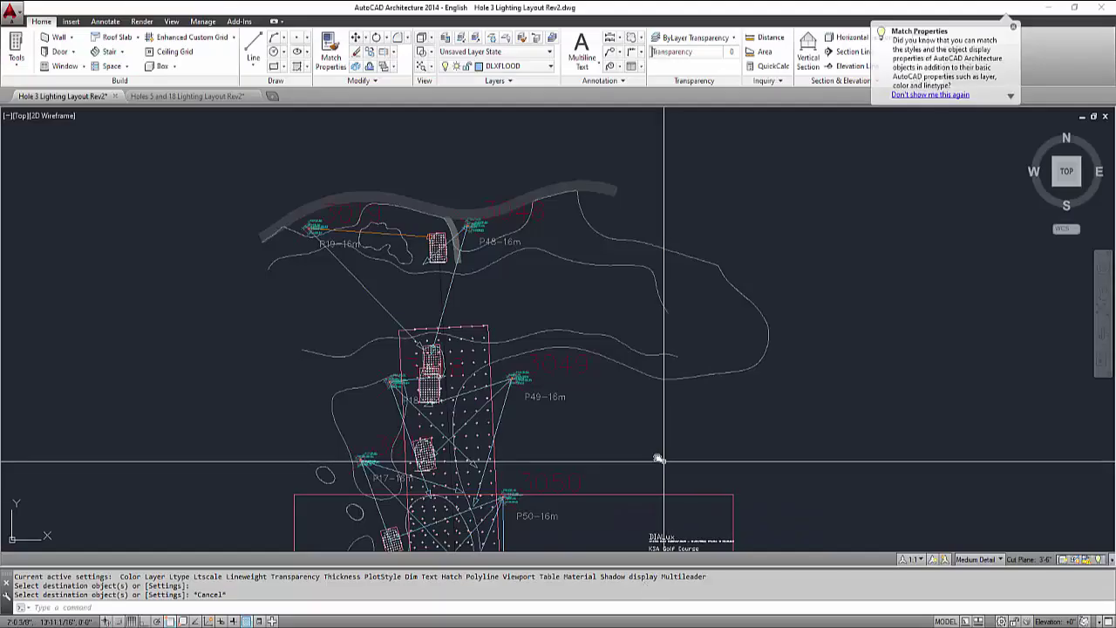
- Match the long P19 aiming line's properties to the orange short aiming line from the same pole
mouse_move(660, 458)
middle_down()
mouse_move(523, 348)
mouse_move(755, 506)
middle_up()
text(ma)
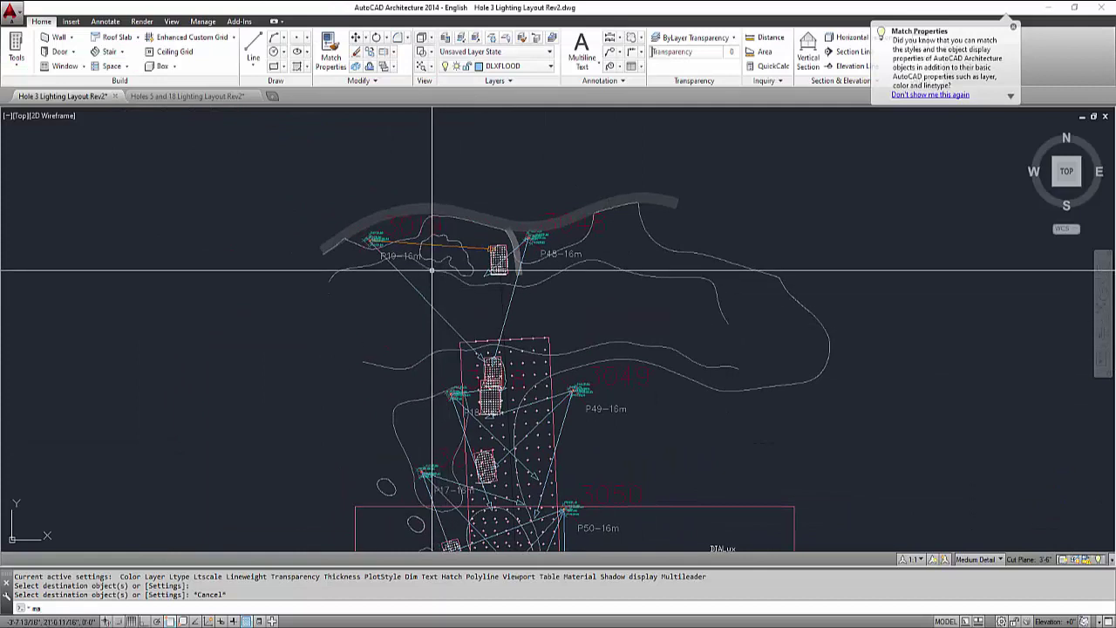
key(Return)
click(431, 245)
key(Escape)
key(Escape)
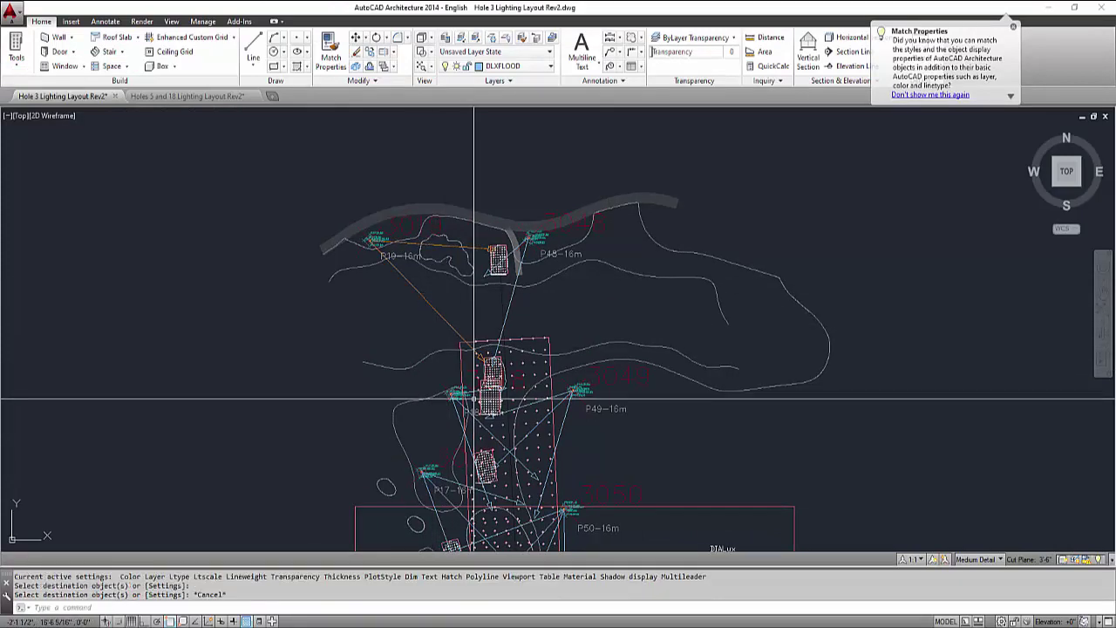
- Switch to DIALux and show the luminaire data of the floodlight with the short aiming line at P48
click(702, 625)
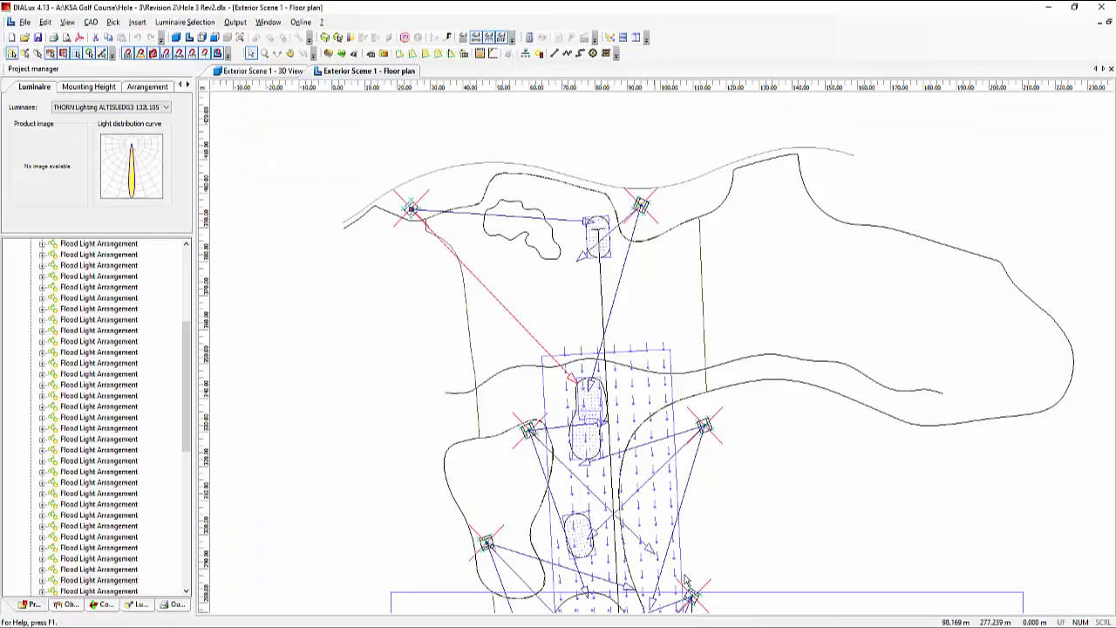
click(612, 236)
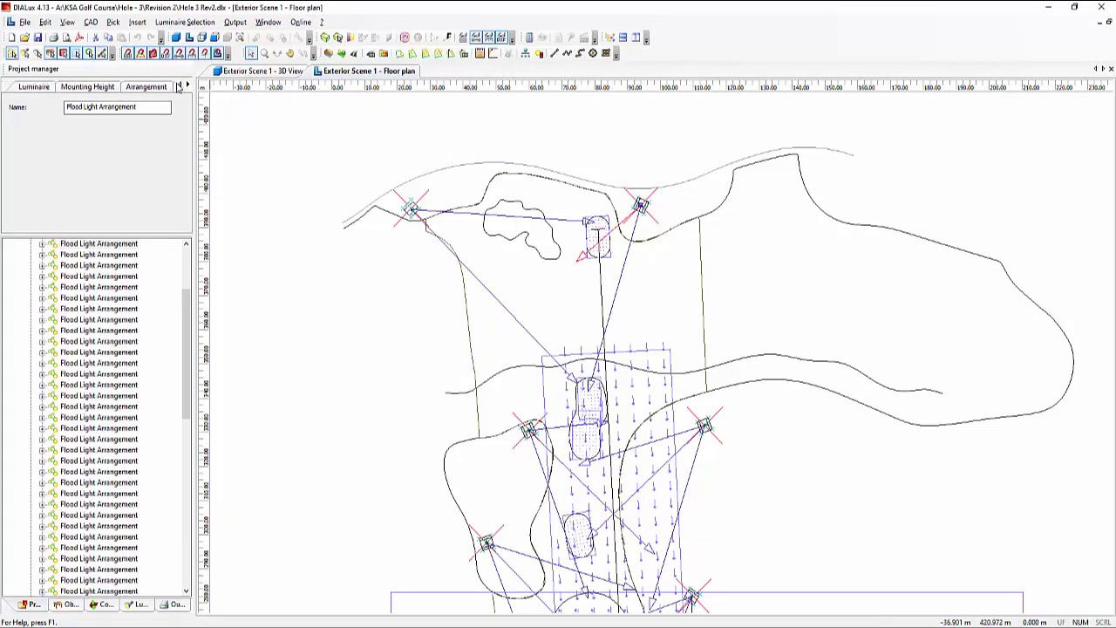
click(33, 87)
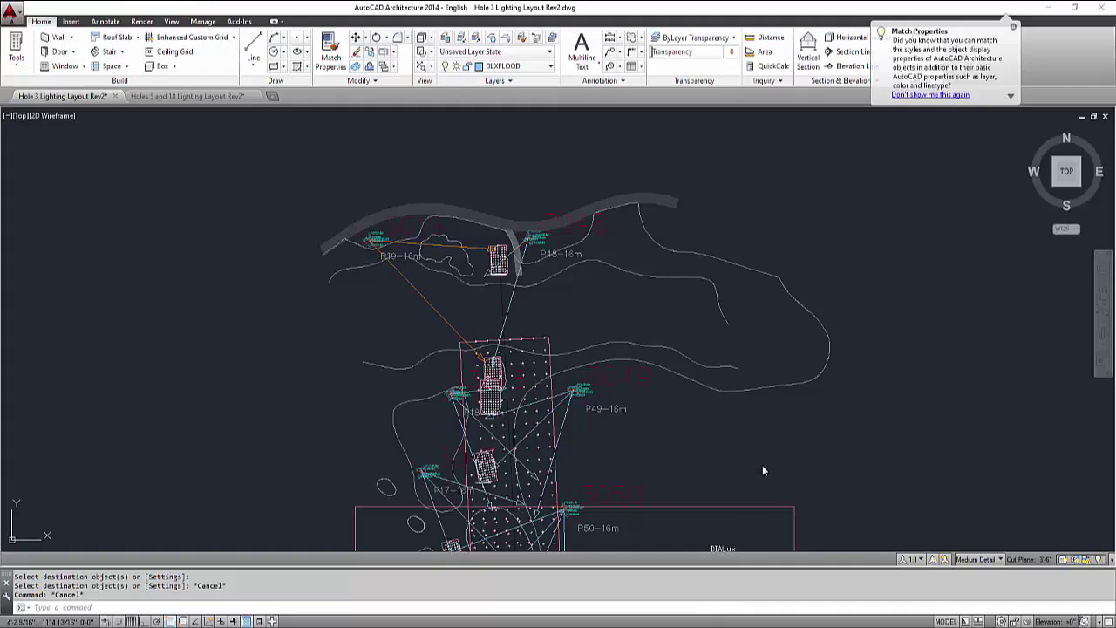
- Switch to AutoCAD and match the short P48 aiming line's properties to the legend's Type L9 Floodlight 406W wide beam arrow
scroll(762, 465, down, 5)
scroll(648, 349, up, 3)
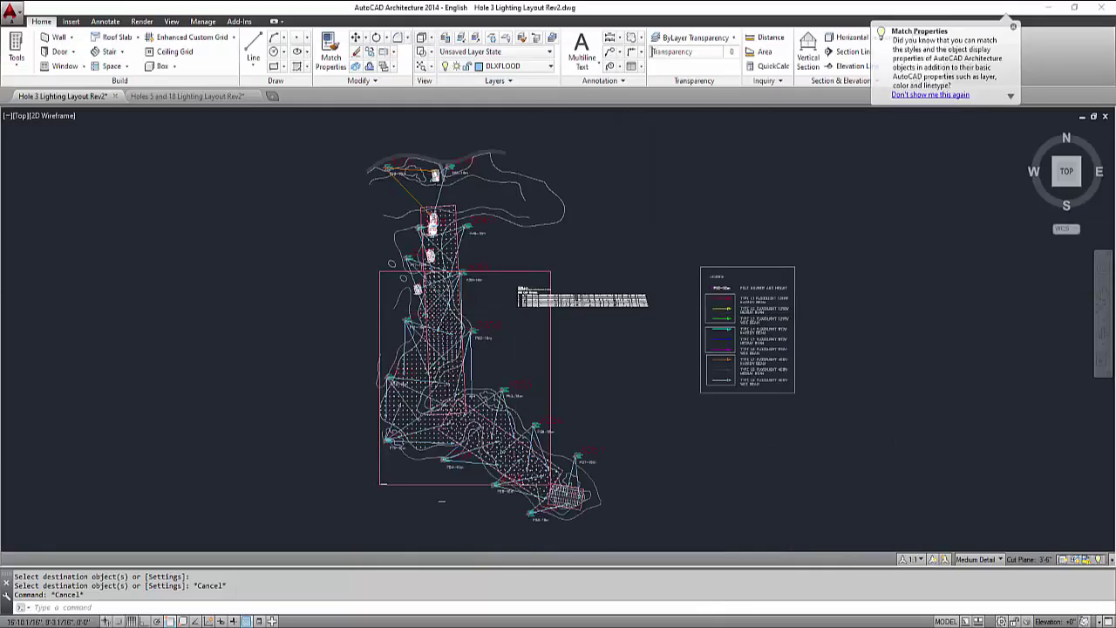
scroll(654, 321, up, 4)
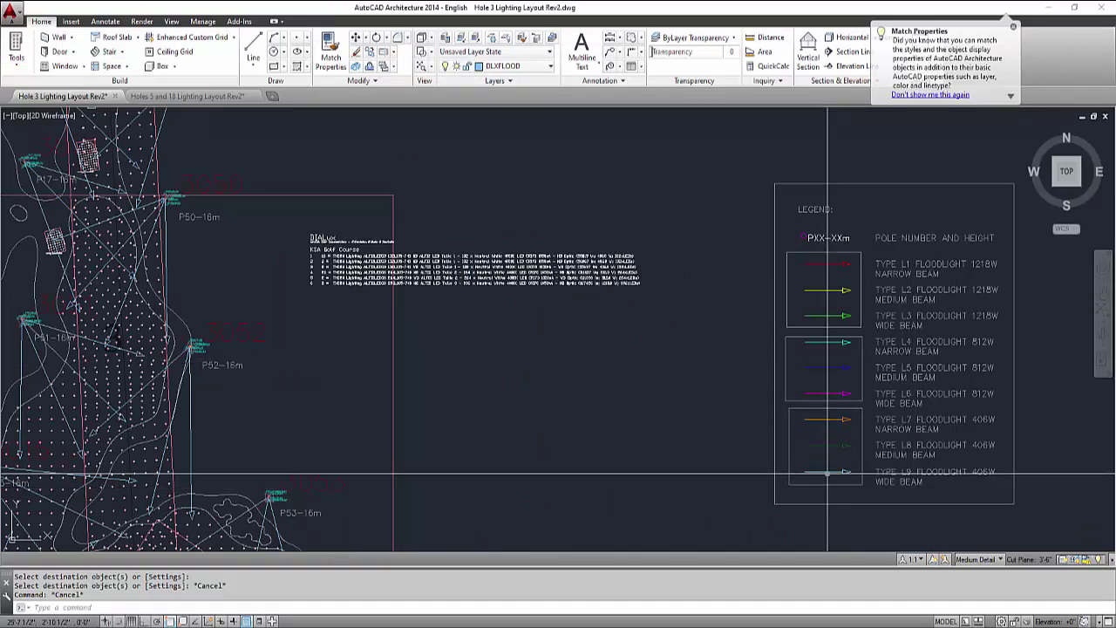
key(Escape)
key(Escape)
text(ma)
key(Return)
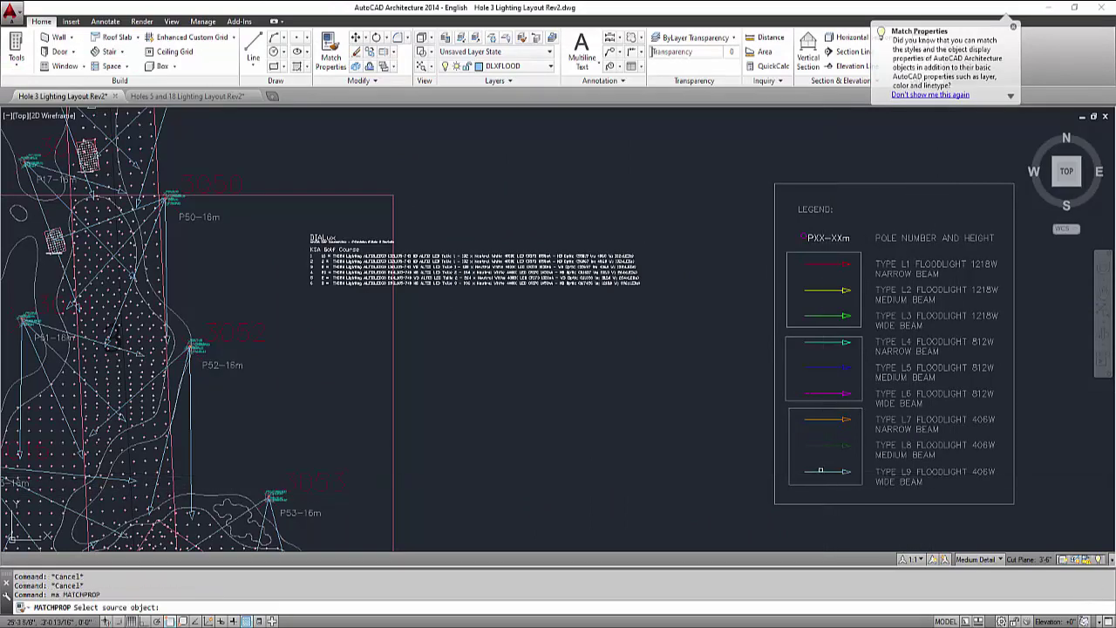
click(820, 472)
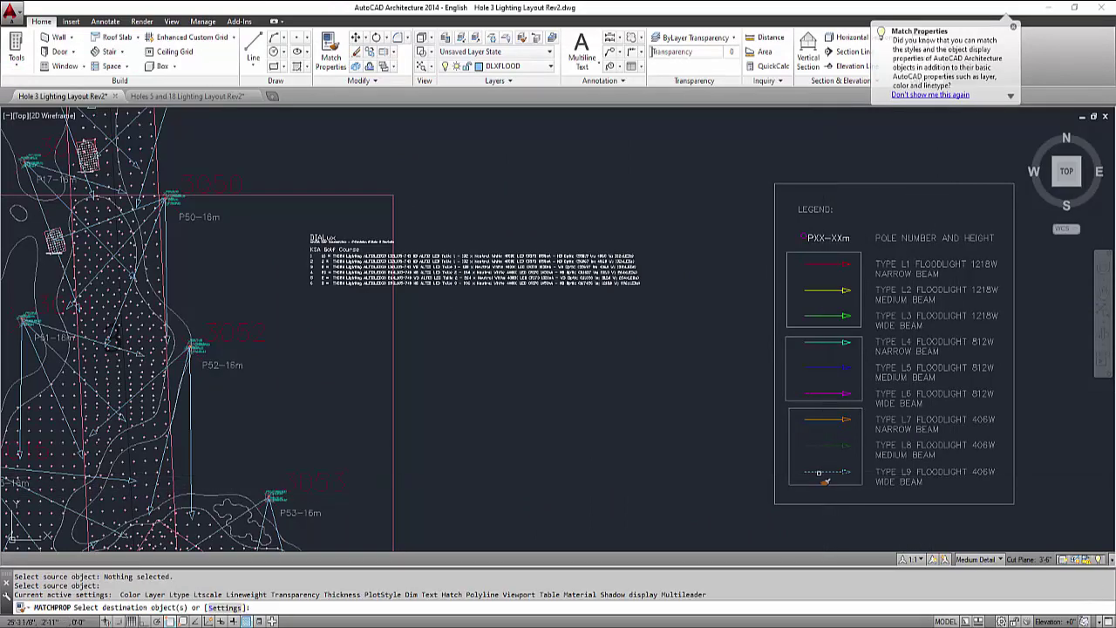
scroll(811, 453, down, 5)
scroll(527, 273, up, 8)
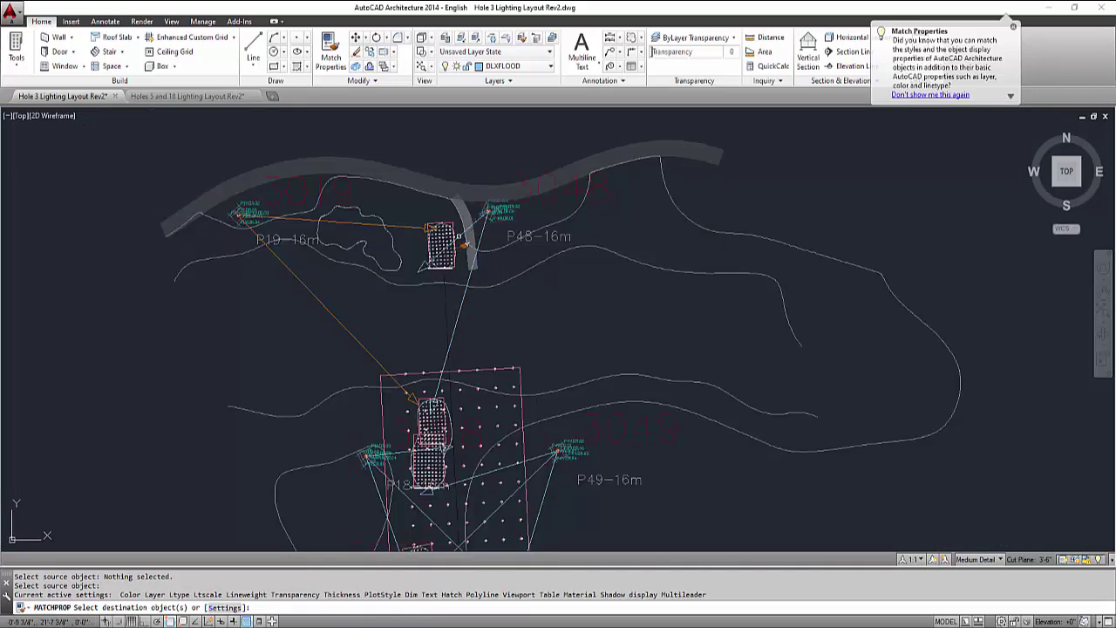
click(458, 237)
key(Escape)
key(Escape)
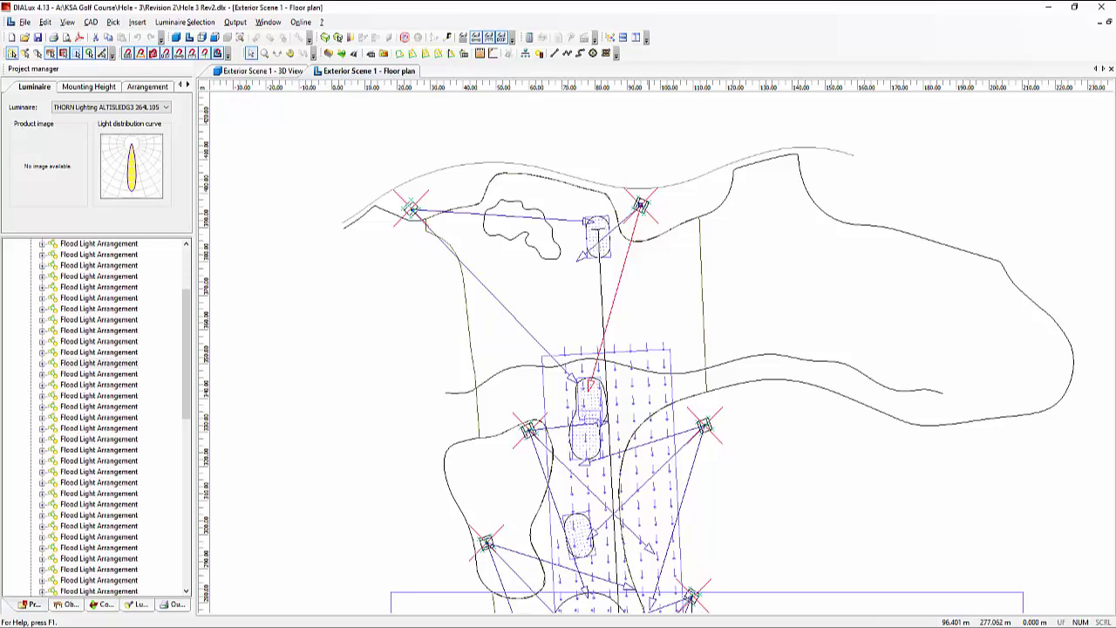
- Switch from DIALux to AutoCAD and look up the long P48 aiming line's floodlight type in the Hole 3 legend
mouse_move(666, 627)
click(678, 591)
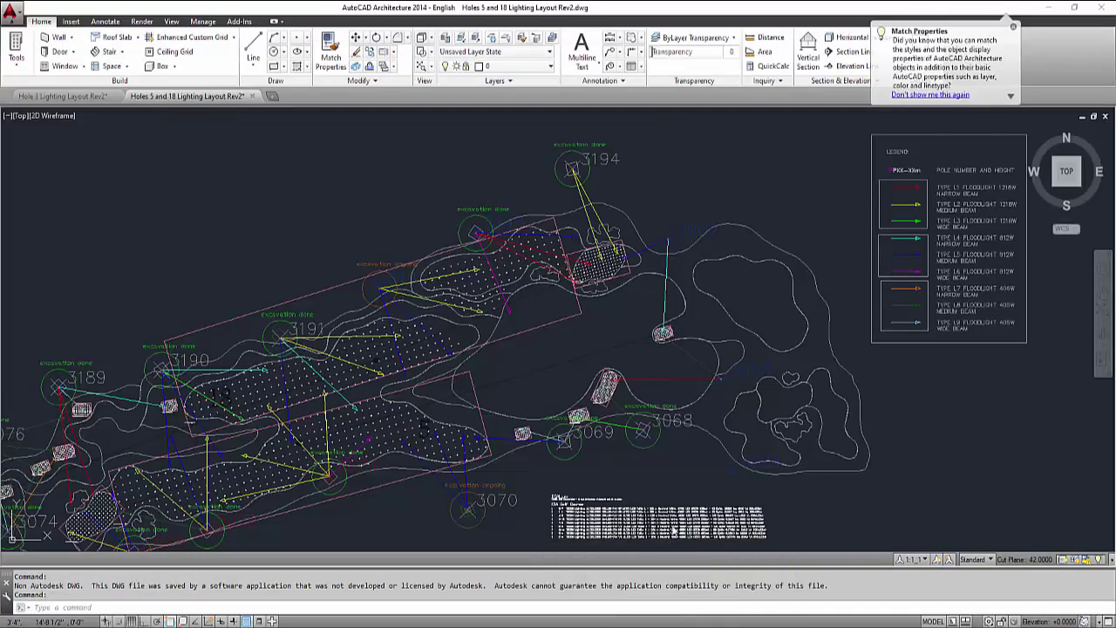
scroll(743, 238, up, 10)
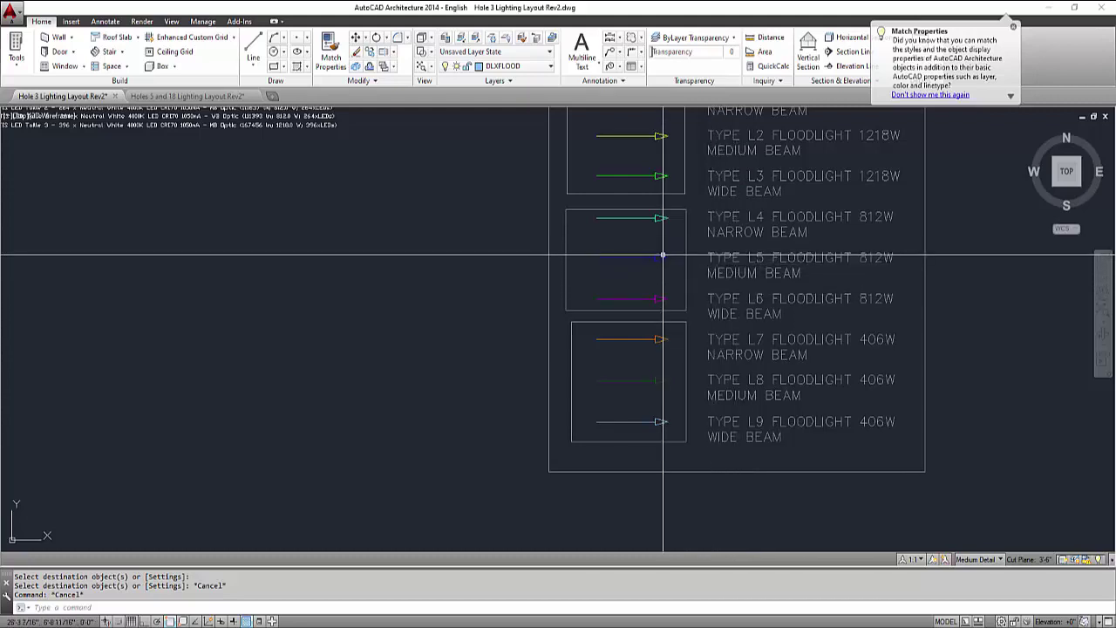
- Match the long P48 aiming line's properties to the legend's Type L5 Floodlight 812W medium beam arrow
scroll(662, 255, down, 3)
key(Escape)
key(Escape)
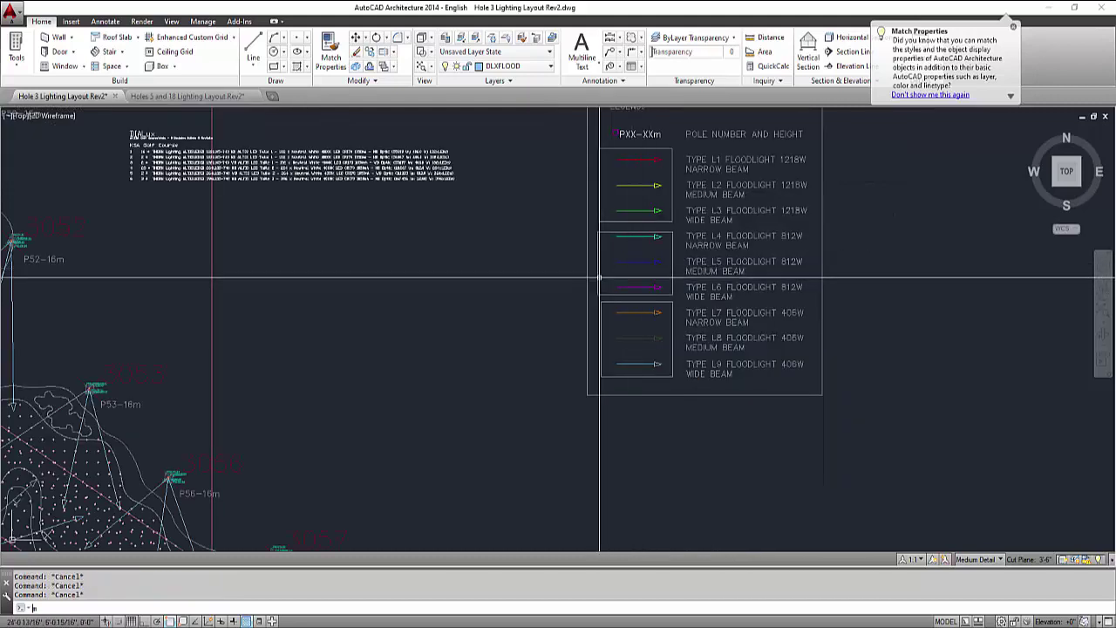
text(ma)
key(Return)
click(630, 263)
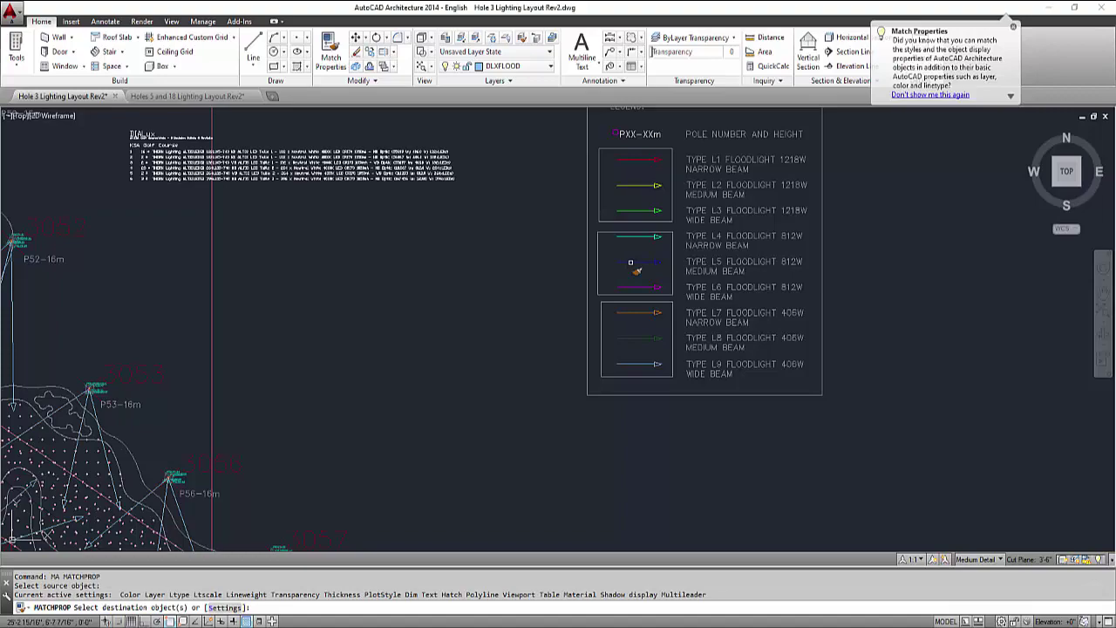
scroll(550, 269, down, 4)
scroll(417, 207, up, 5)
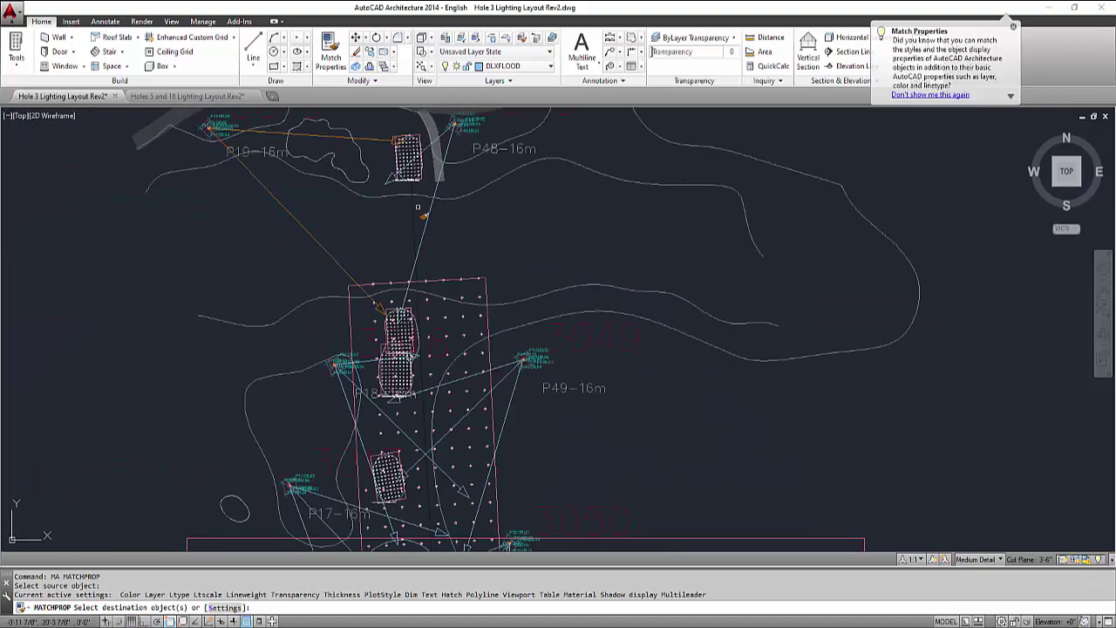
click(427, 212)
scroll(418, 233, down, 2)
key(Escape)
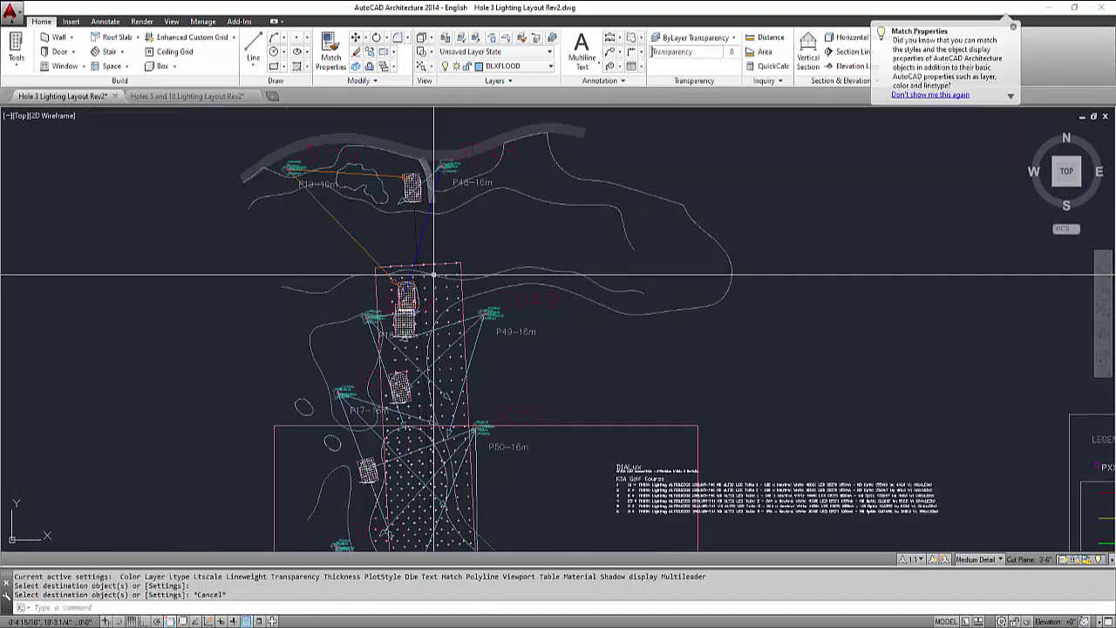
- Review the luminaire list and legend, and switch to DIALux to recheck the long P48 aiming line's luminaire data
middle_drag(689, 425, 448, 248)
middle_drag(880, 421, 730, 331)
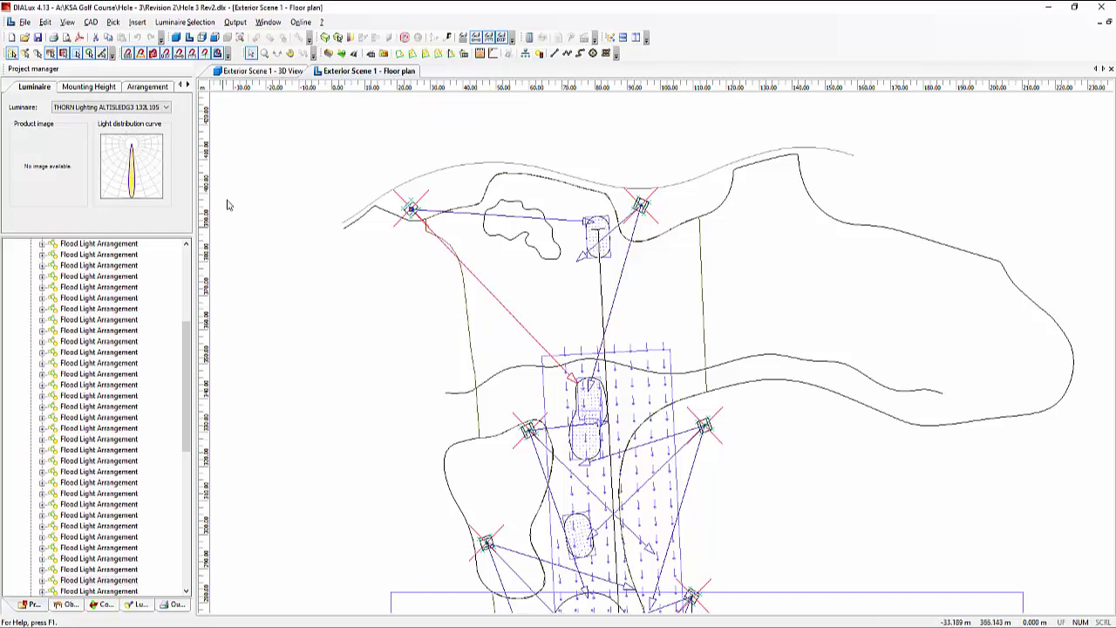
click(622, 287)
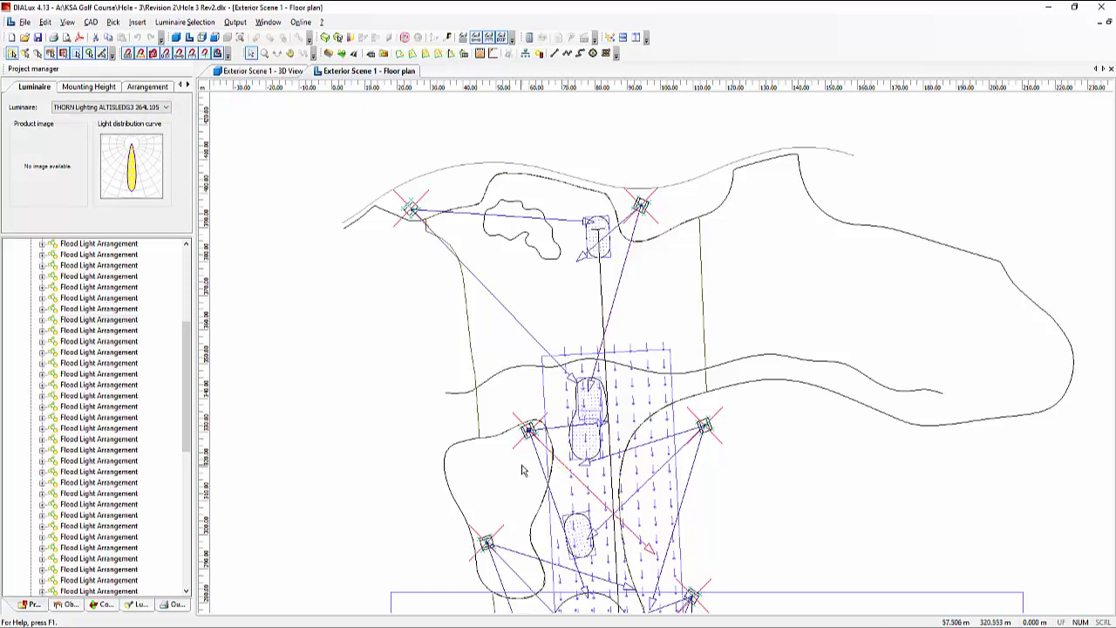
- Switch to the Hole 3 drawing in AutoCAD and examine the aiming lines around P18 and P49
mouse_move(666, 626)
click(687, 600)
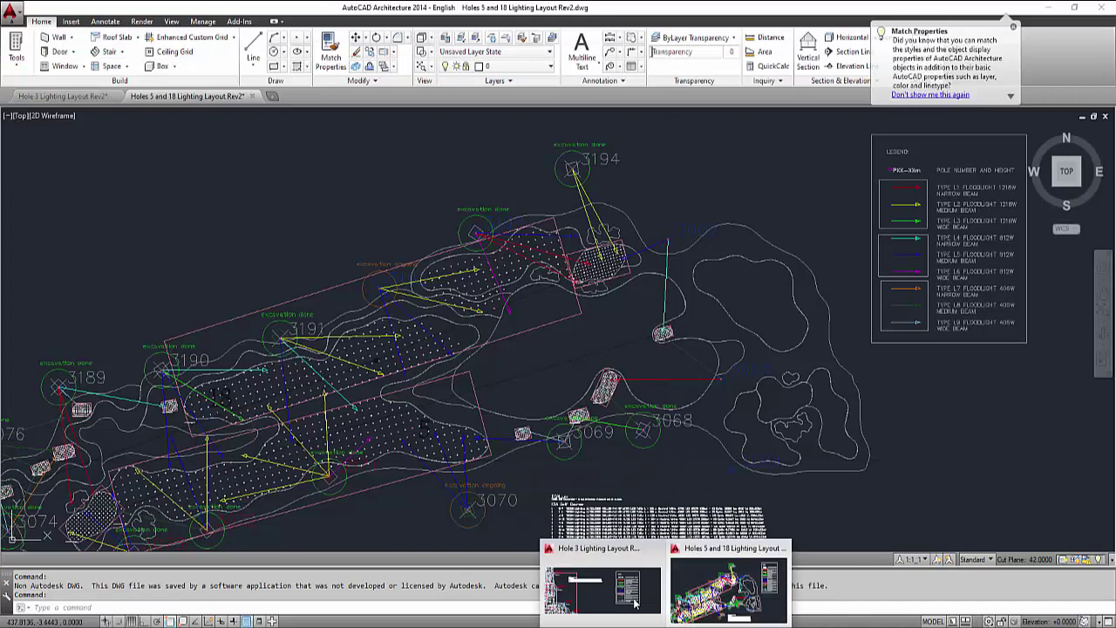
click(635, 601)
scroll(614, 264, down, 2)
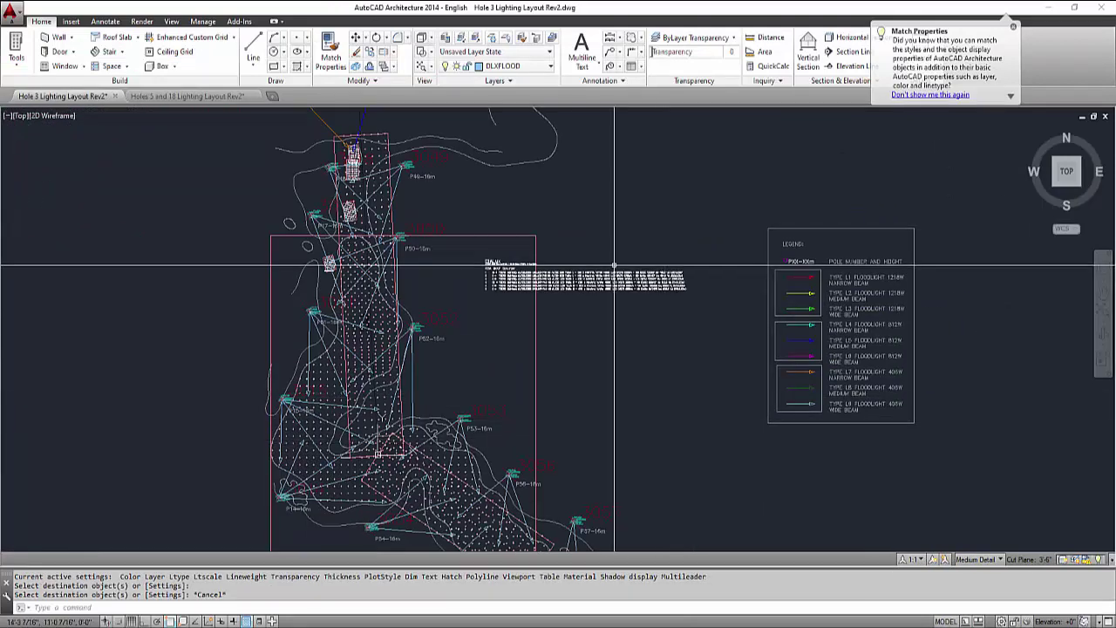
scroll(485, 259, up, 2)
middle_drag(473, 257, 578, 420)
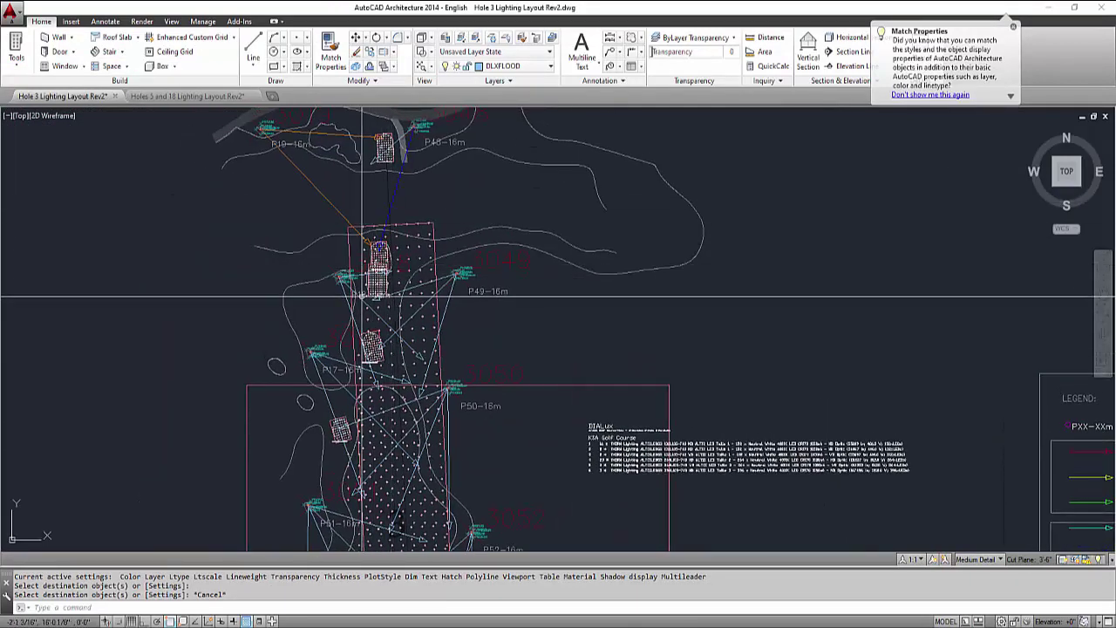
- Check the luminaire data of P49's uppermost aiming line in DIALux and return to the Hole 3 drawing in AutoCAD
scroll(361, 298, down, 1)
key(alt+Tab)
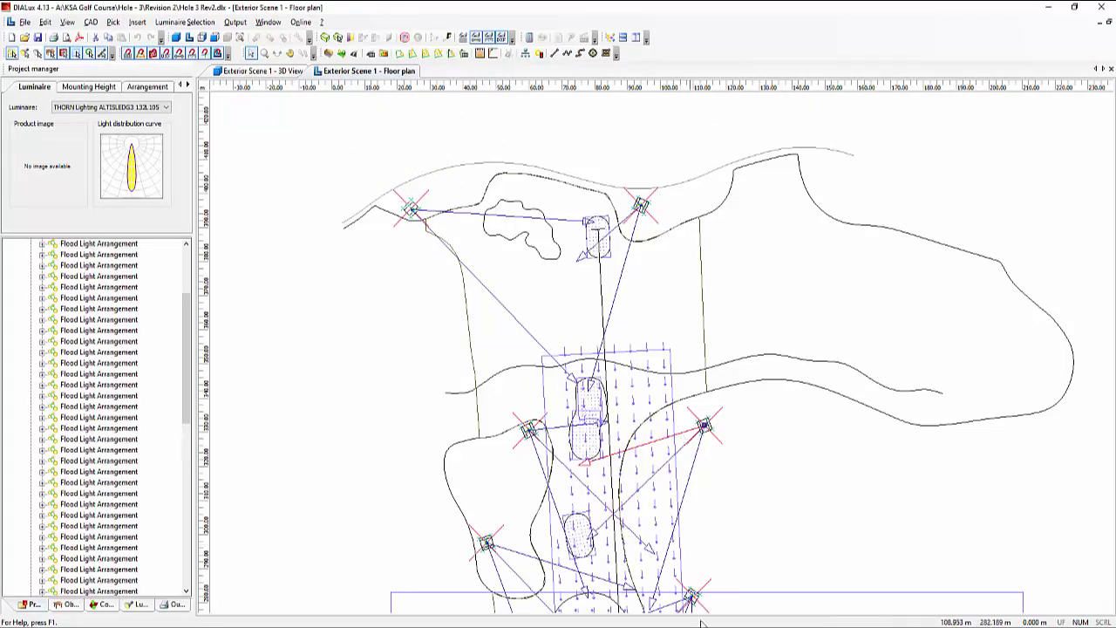
mouse_move(730, 598)
click(624, 598)
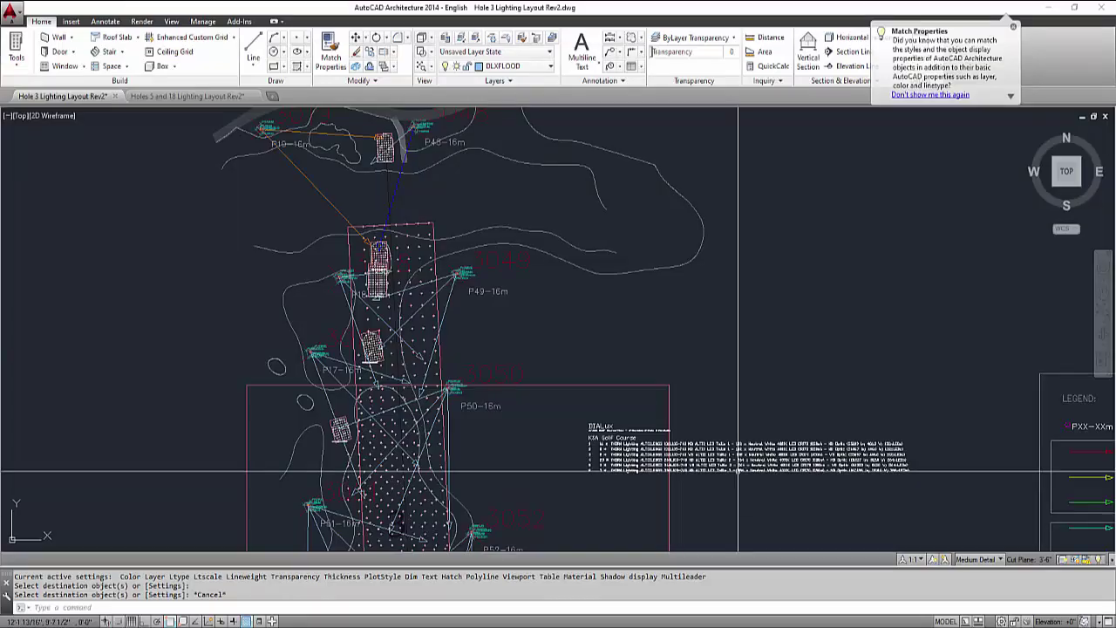
- Match the properties of P49's uppermost aiming line to the legend's Type L8 Floodlight 406W medium beam arrow
middle_drag(968, 470, 684, 231)
scroll(812, 366, up, 4)
scroll(799, 405, down, 4)
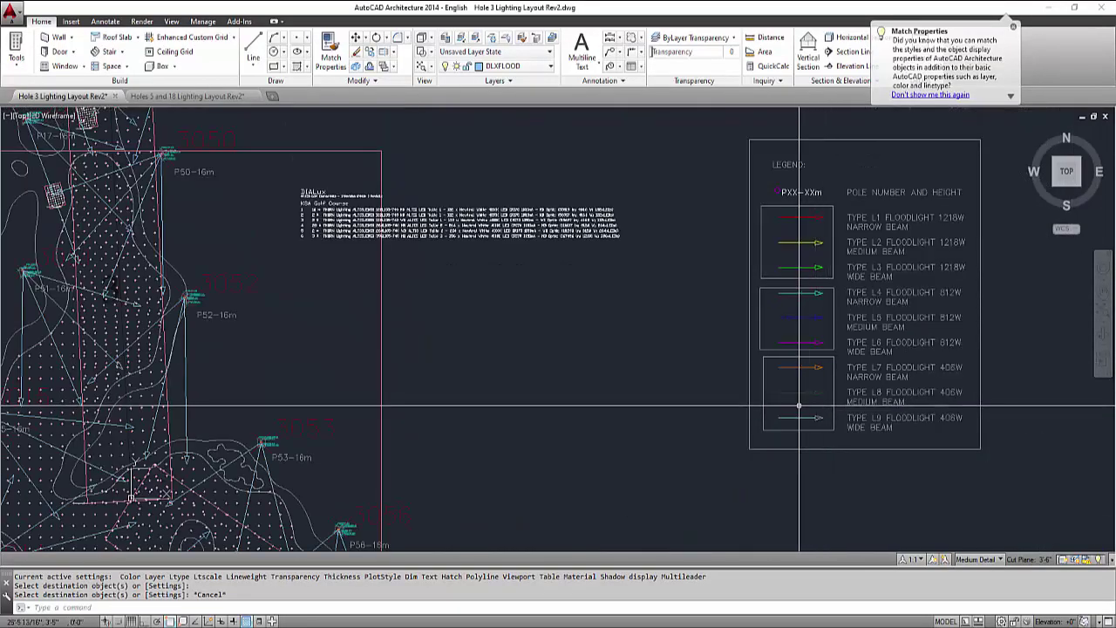
text(ma)
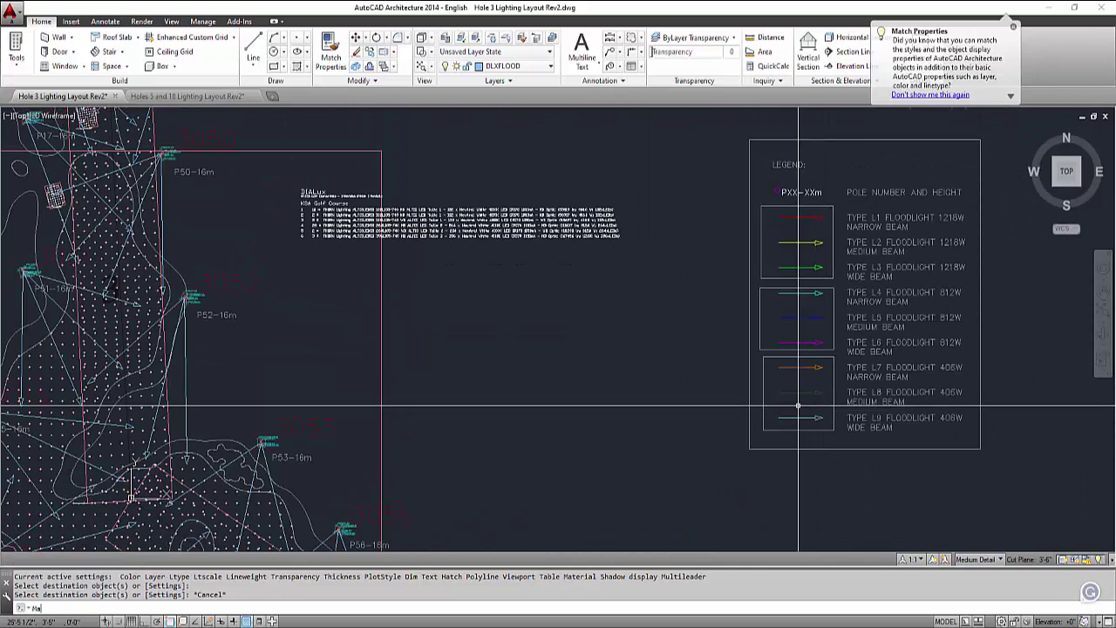
key(Return)
click(799, 392)
middle_drag(110, 161, 390, 327)
scroll(349, 287, up, 2)
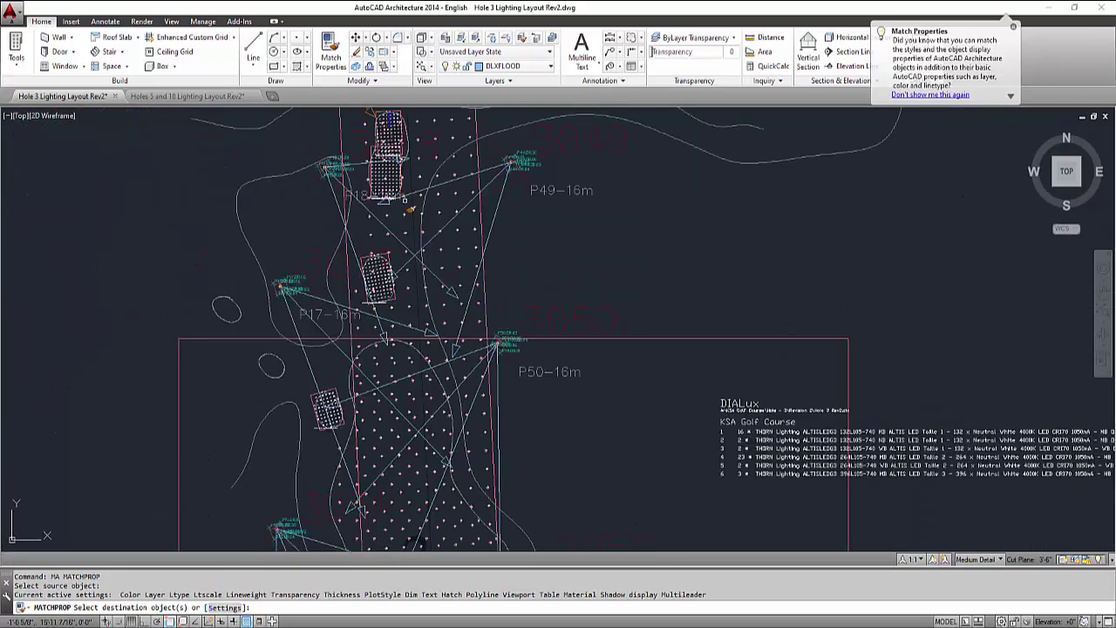
click(435, 178)
scroll(435, 179, up, 4)
key(Escape)
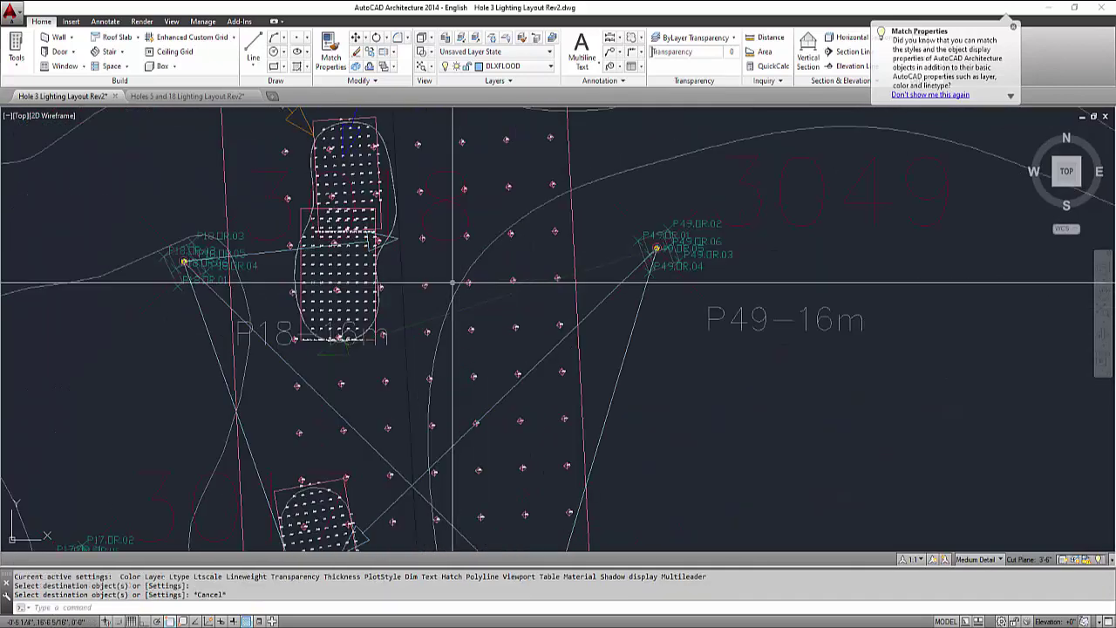
- Switch to DIALux and show the luminaire data of P49's diagonal aiming line and of its steepest one
scroll(498, 303, down, 2)
click(677, 626)
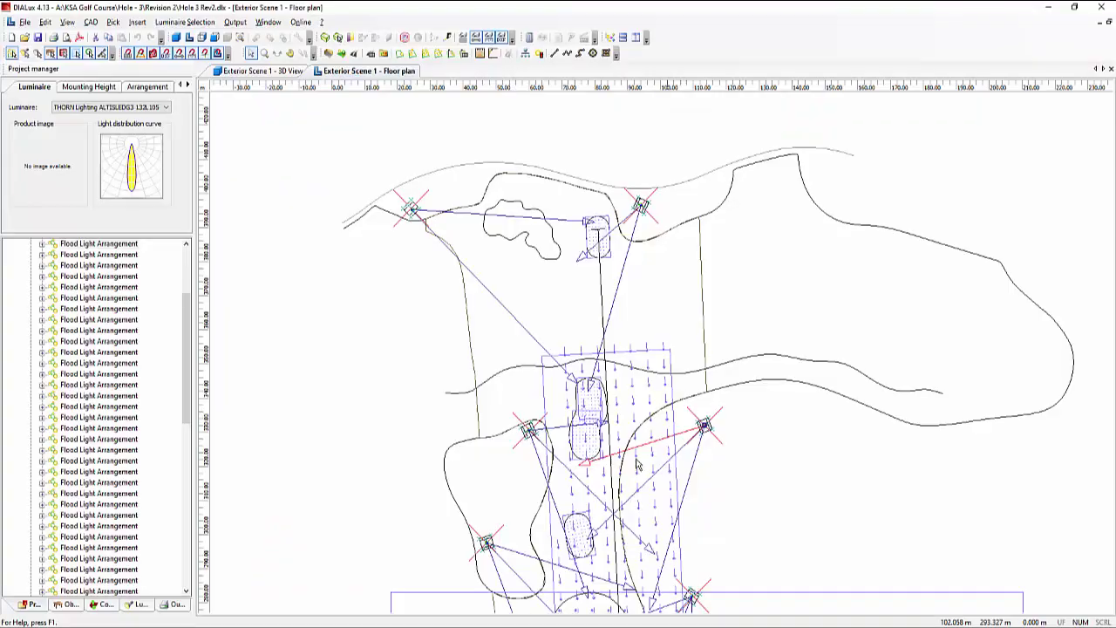
click(679, 450)
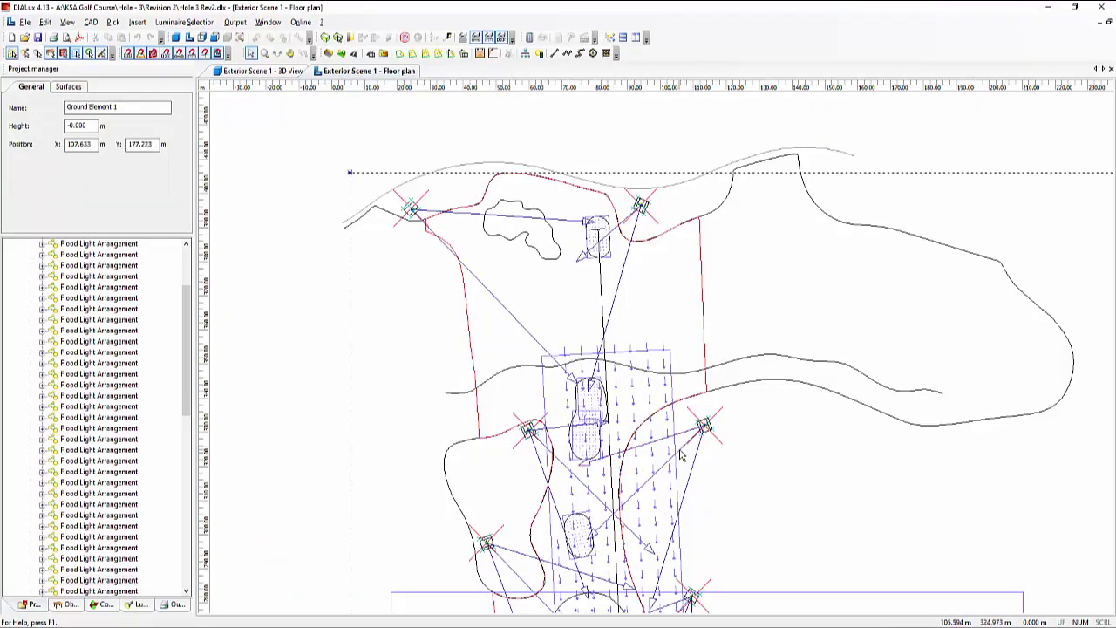
click(681, 454)
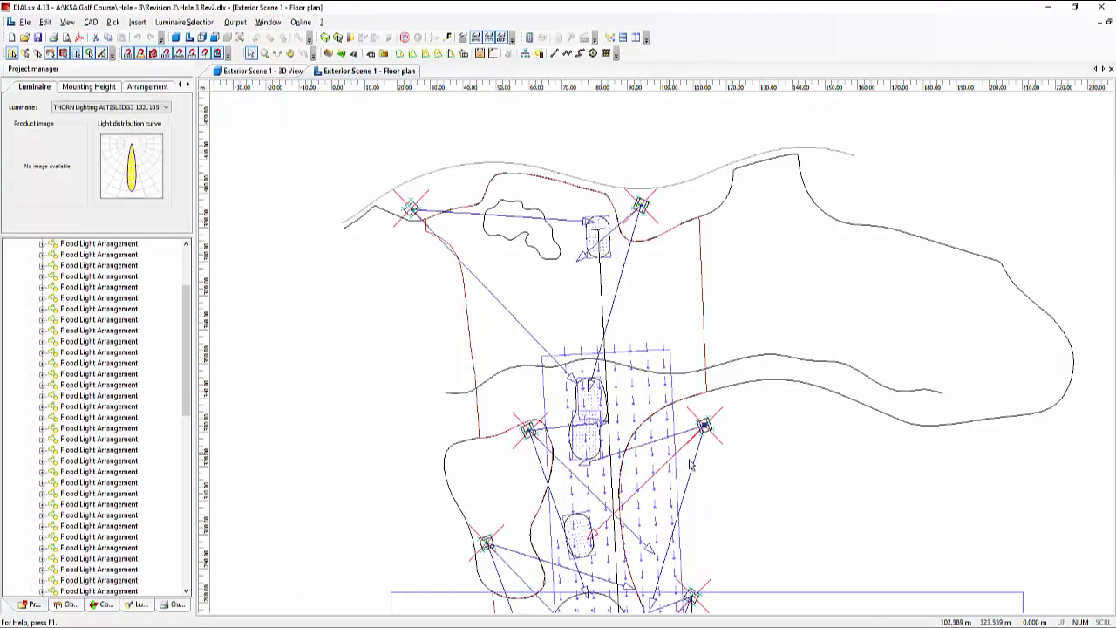
click(694, 473)
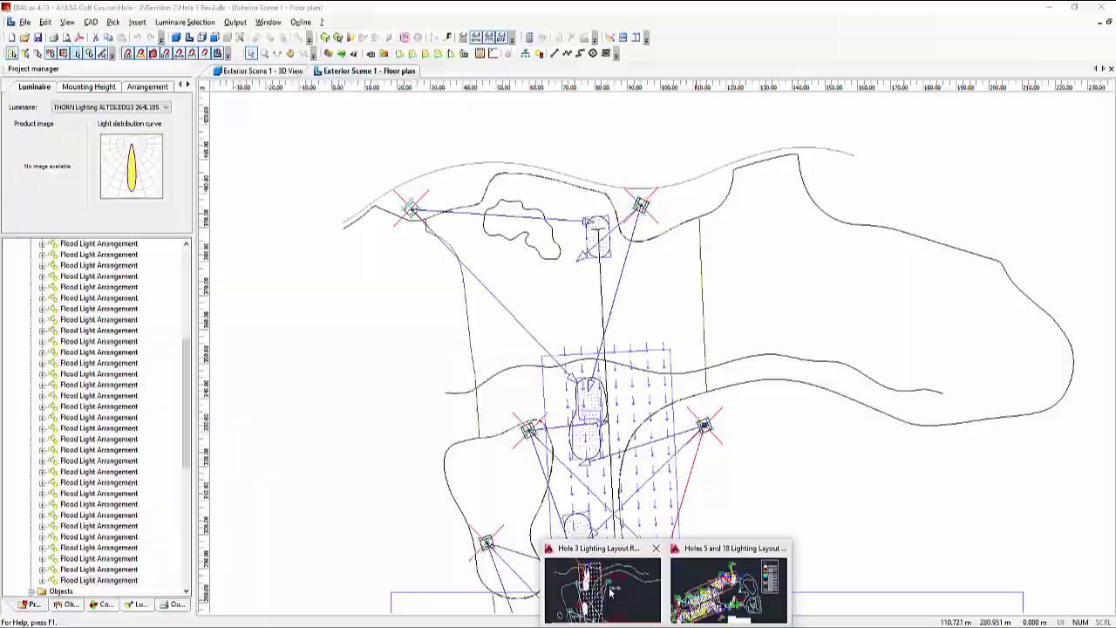
- Return to the Hole 3 drawing in AutoCAD and match P49's diagonal aiming line to the properties of its uppermost one
click(602, 580)
text(ma)
key(Return)
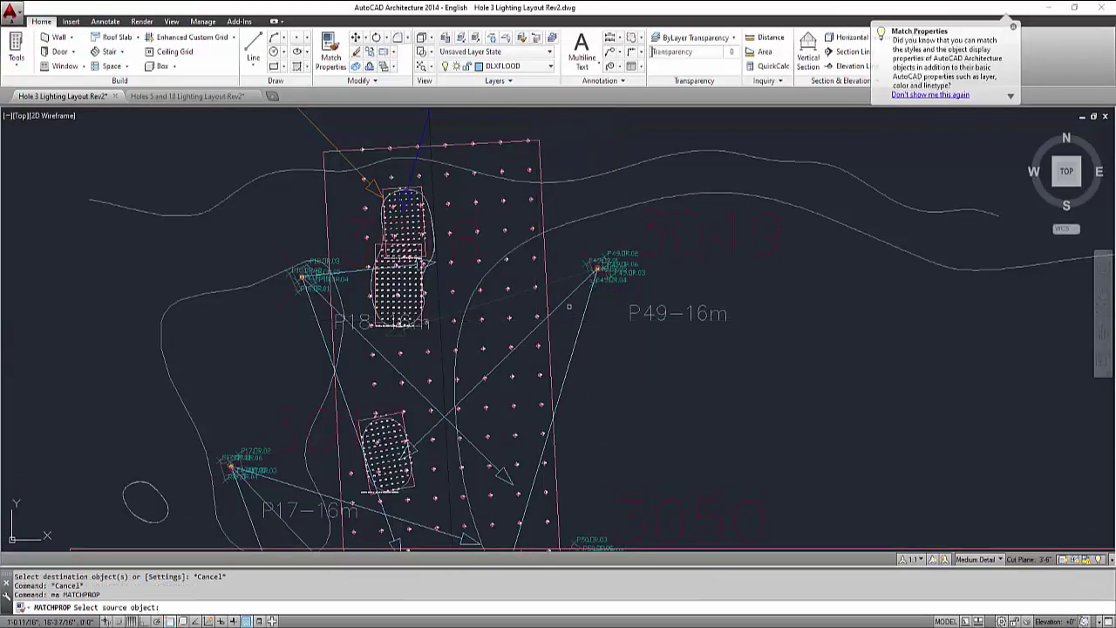
click(561, 279)
scroll(561, 305, down, 3)
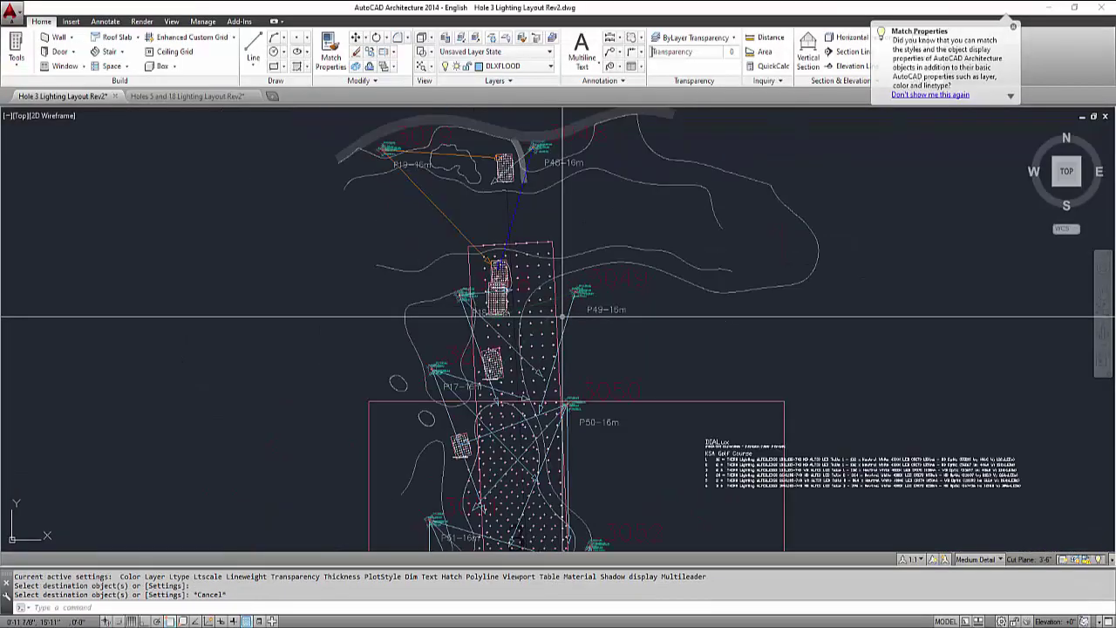
key(Escape)
- Match the properties of P49's steepest aiming line to P48's long blue aiming line, after consulting the floodlight legend
scroll(785, 458, down, 2)
middle_drag(1040, 502, 715, 319)
scroll(720, 320, up, 2)
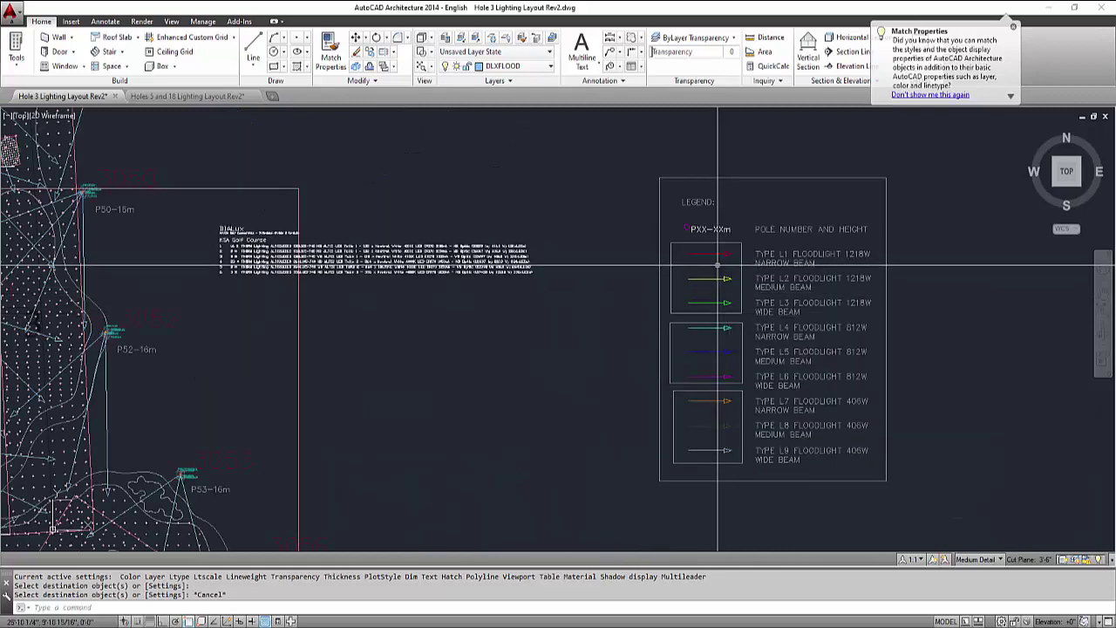
mouse_move(708, 357)
middle_down()
mouse_move(1052, 510)
mouse_move(1084, 544)
middle_up()
key(Escape)
key(Escape)
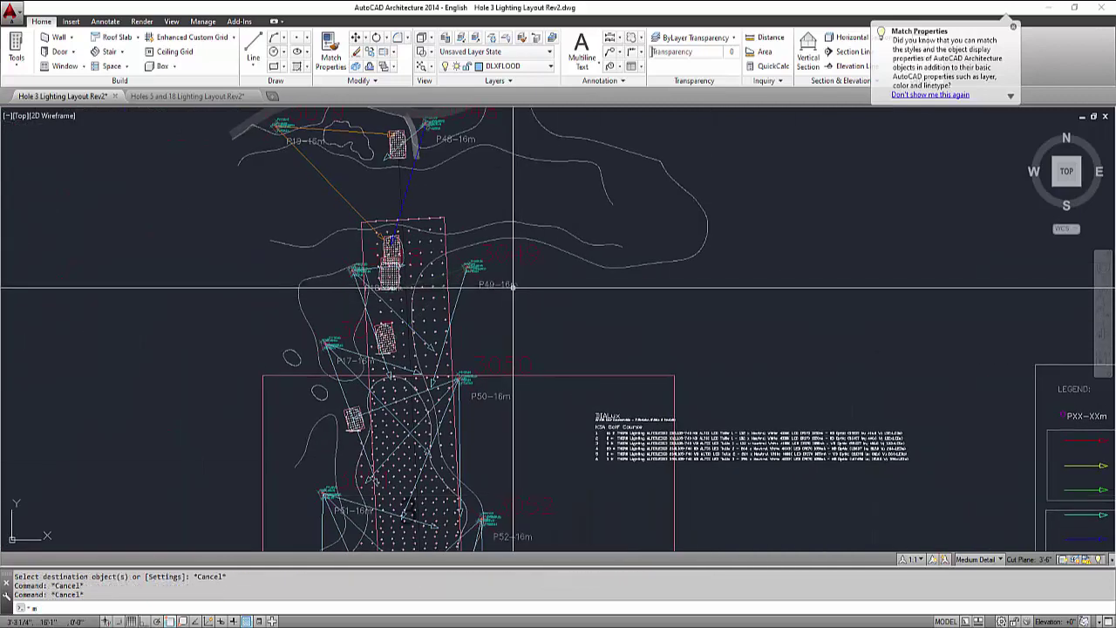
text(ma)
key(Return)
click(409, 183)
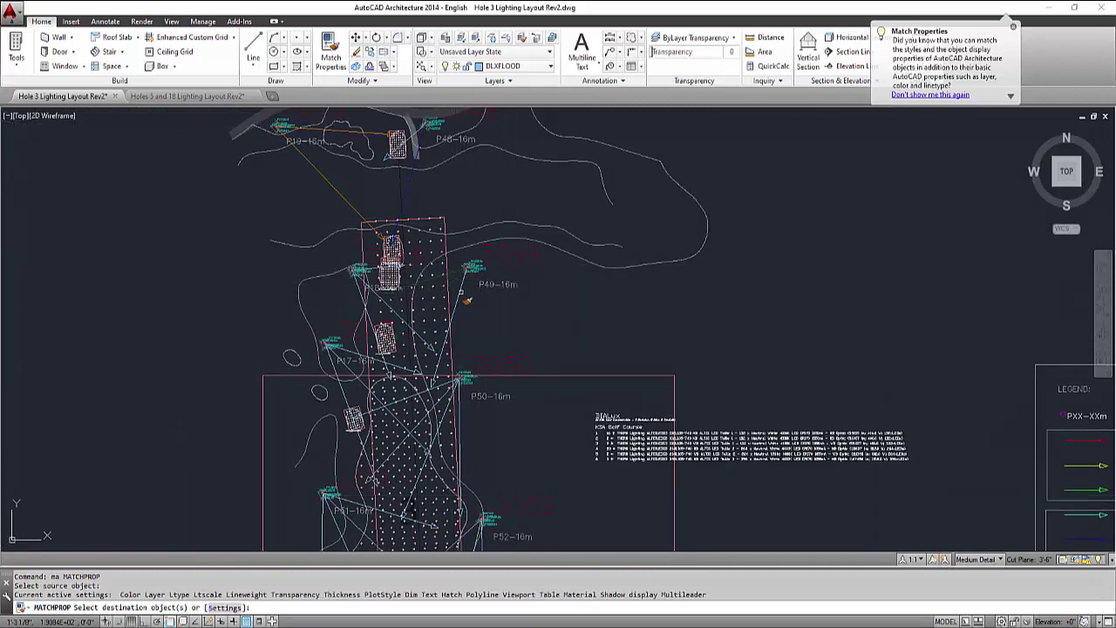
key(Escape)
scroll(423, 325, up, 3)
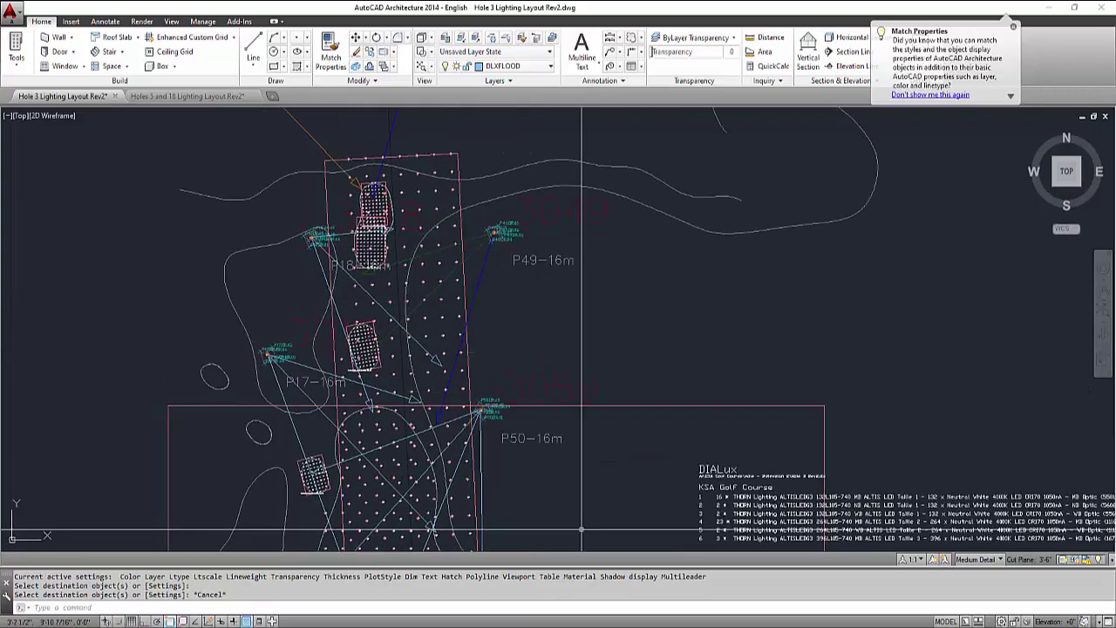
- Switch to DIALux and show the luminaire data of P18's uppermost aiming line and of its steepest one
key(alt+Tab)
click(473, 422)
middle_drag(597, 479, 565, 407)
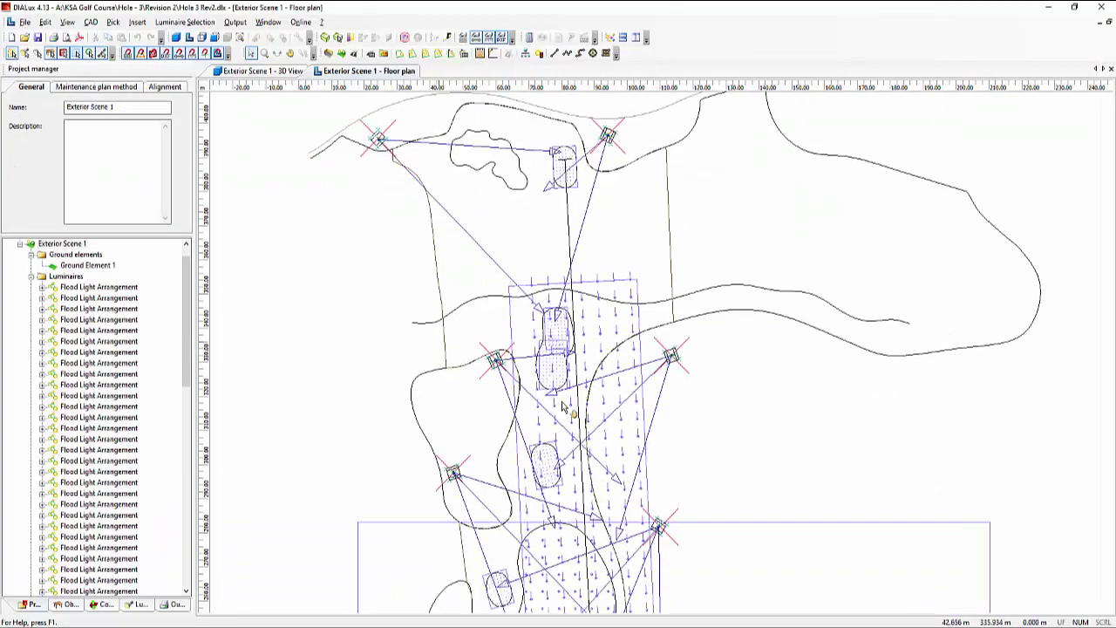
click(521, 362)
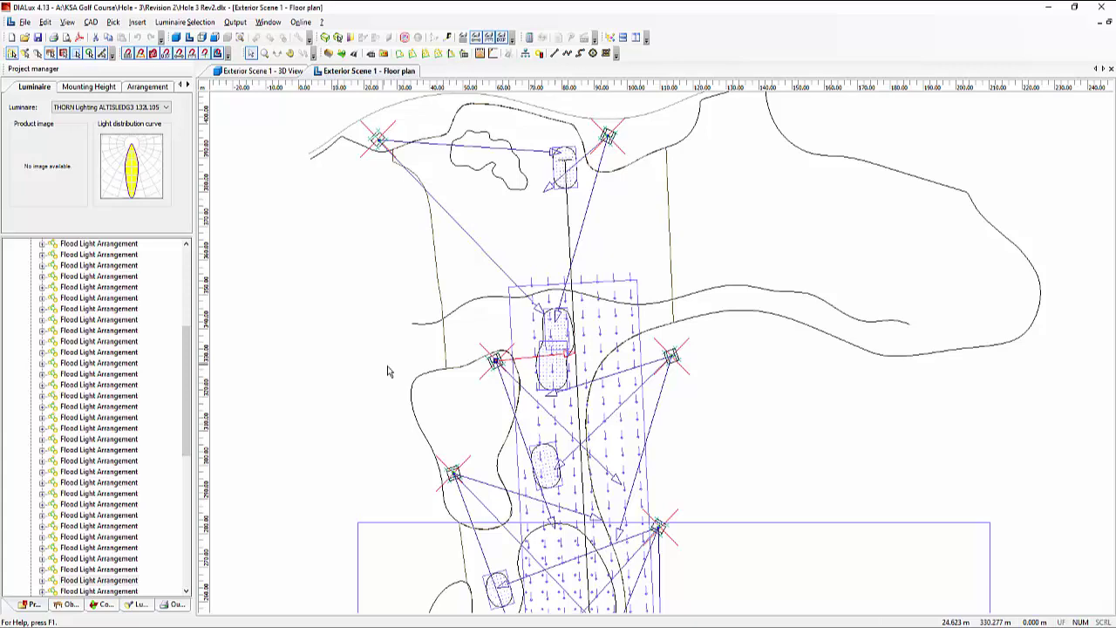
scroll(469, 384, up, 3)
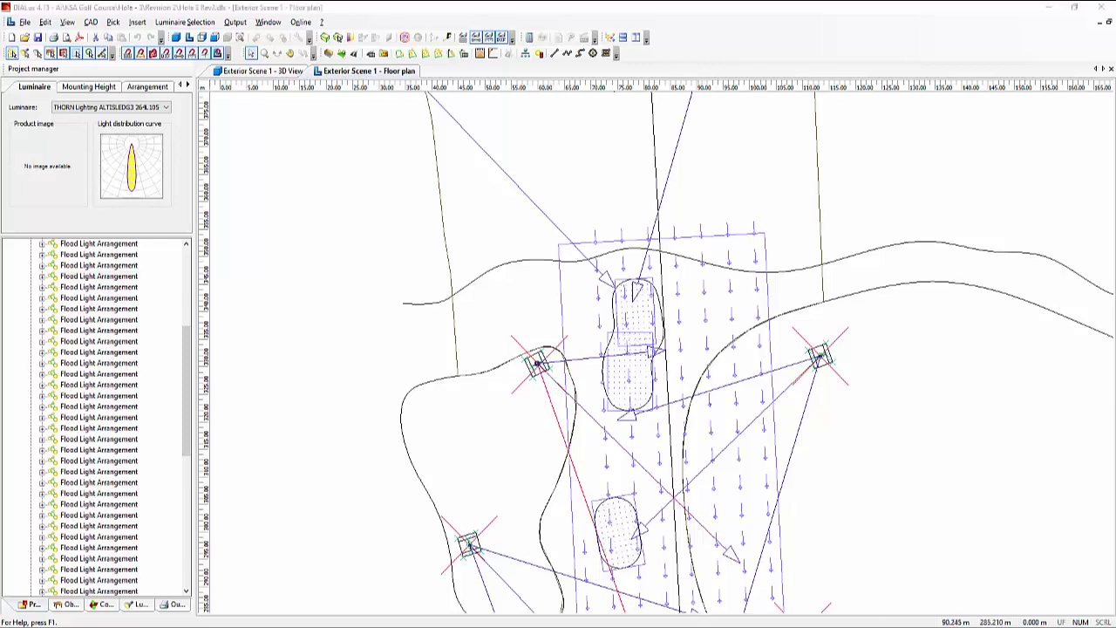
- Return to the Hole 3 drawing in AutoCAD and match P18's uppermost aiming line to the legend's Type L9 Floodlight 406W wide beam arrow
mouse_move(670, 626)
click(618, 592)
scroll(608, 371, down, 4)
middle_drag(607, 370, 566, 316)
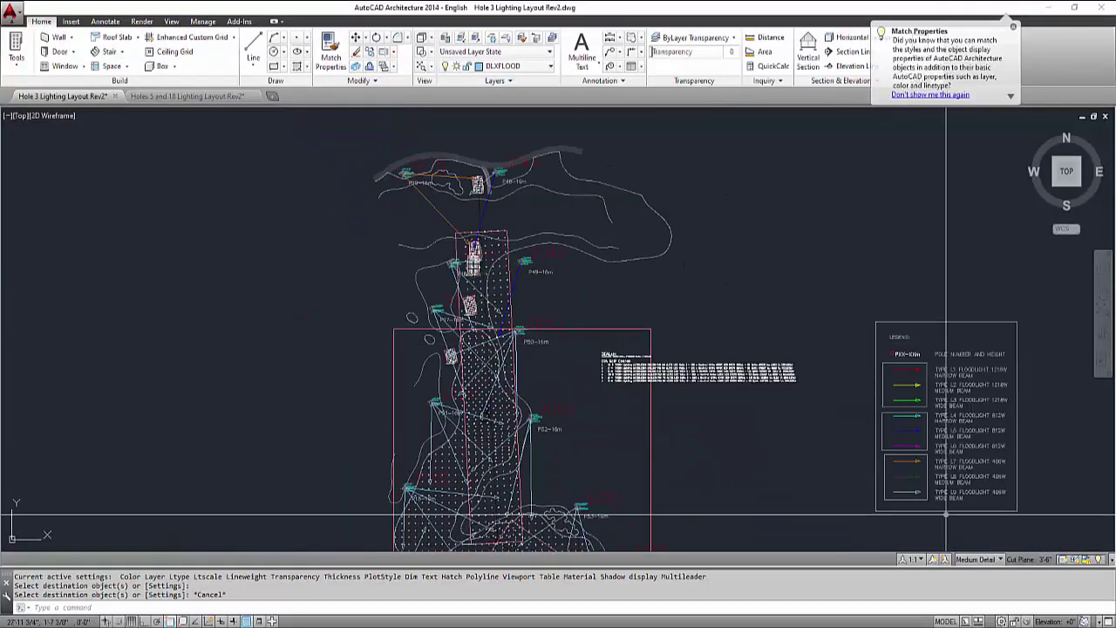
text(m)
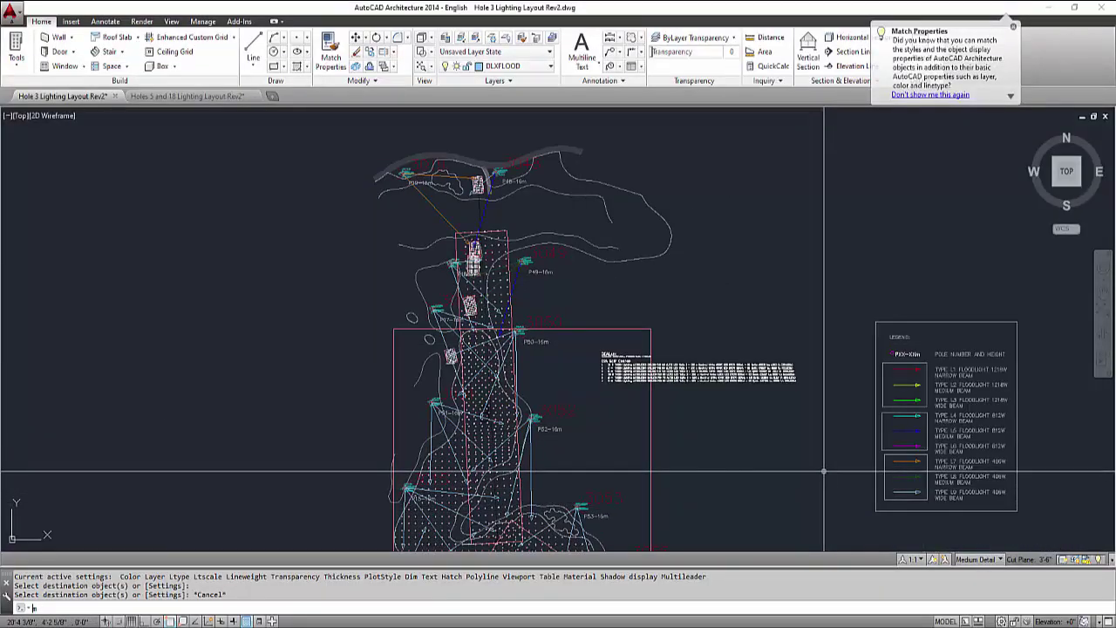
text(a)
key(Return)
click(890, 492)
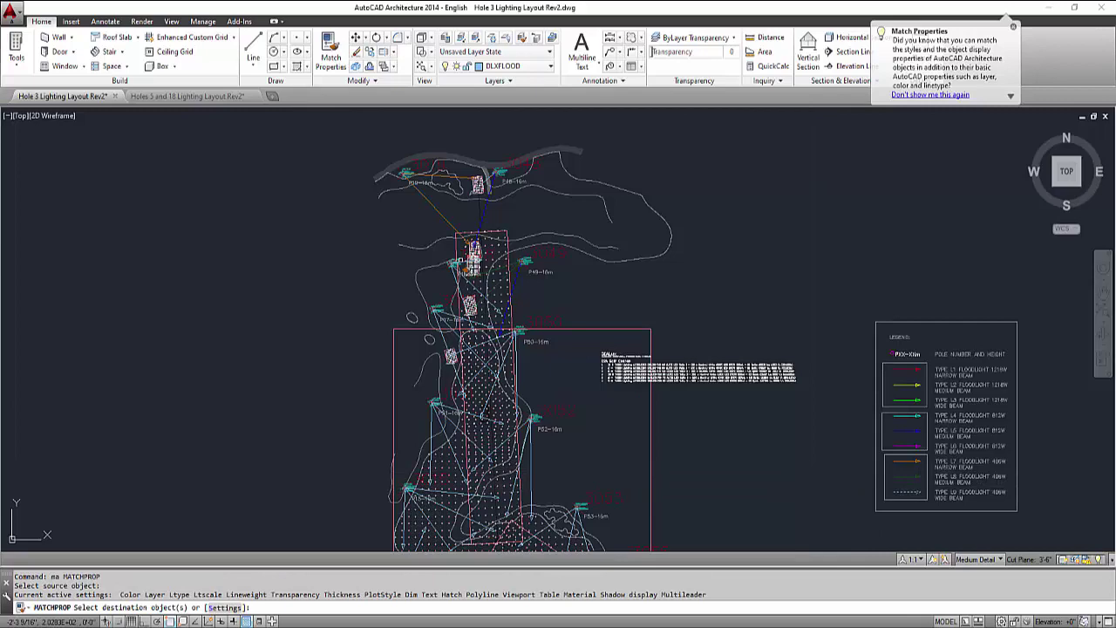
scroll(464, 262, up, 3)
key(Escape)
scroll(460, 270, down, 3)
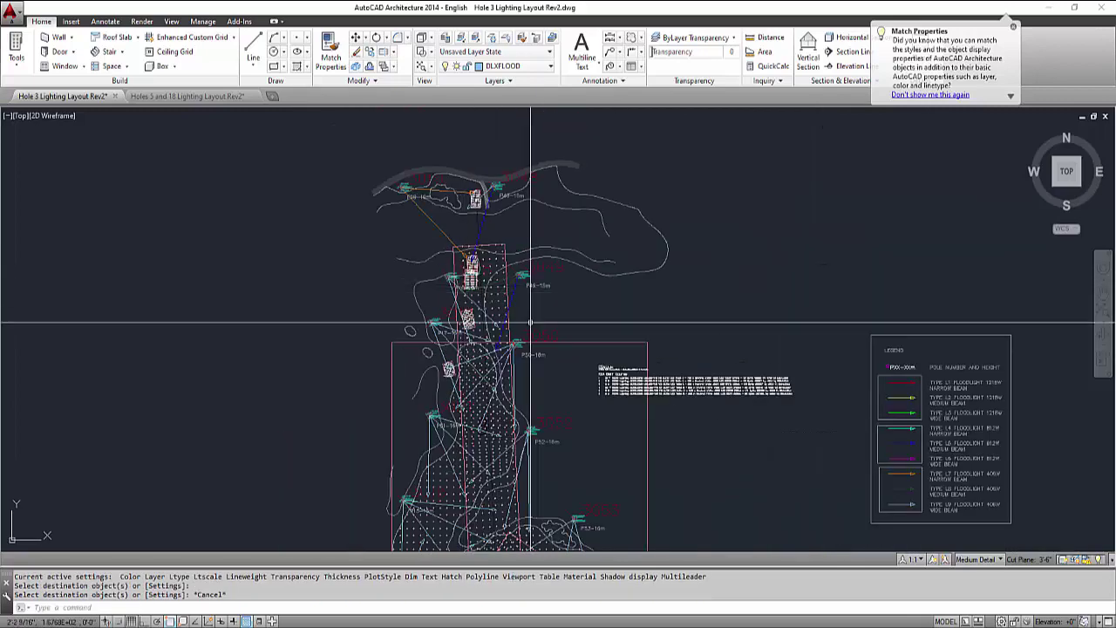
- Match P18's diagonal and steepest aiming lines to the legend's Type L5 Floodlight 812W medium beam arrow
text(ma)
key(Return)
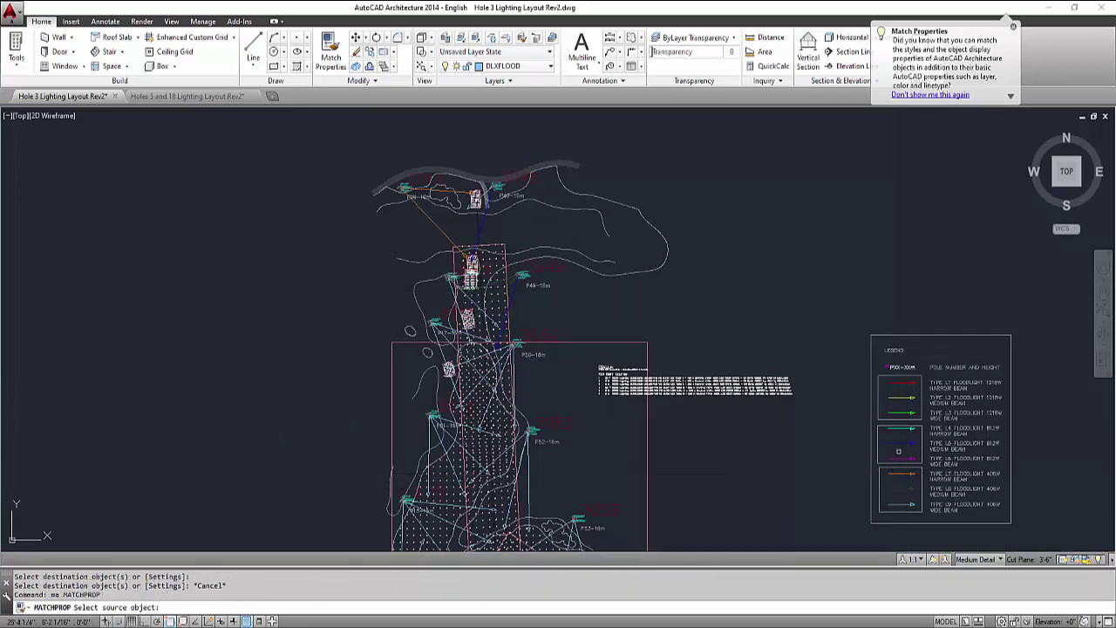
click(900, 443)
scroll(453, 287, up, 5)
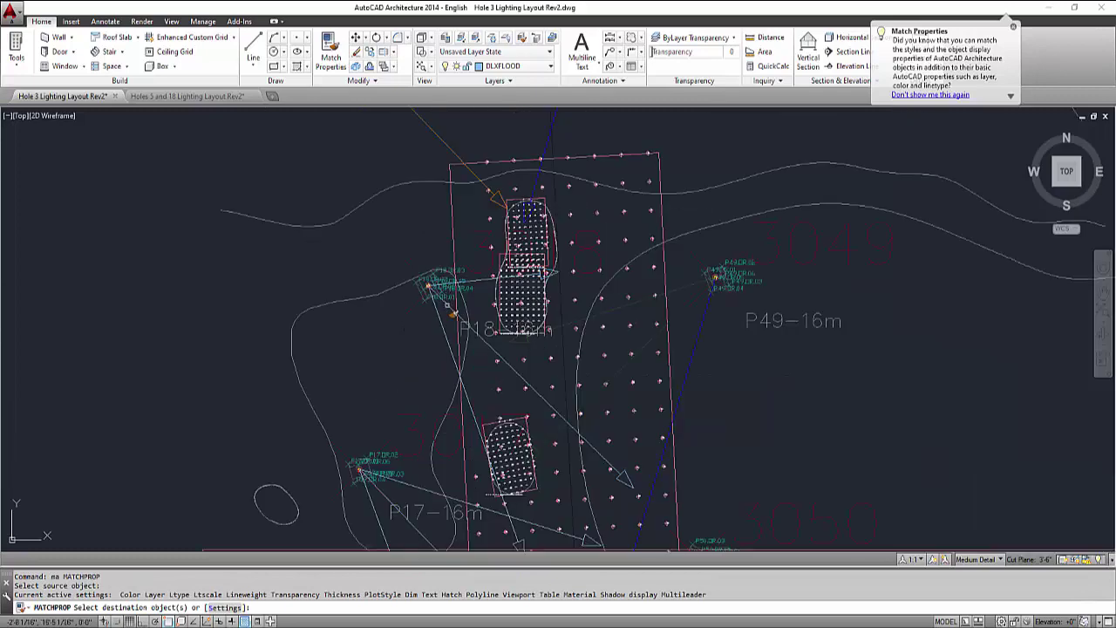
click(441, 328)
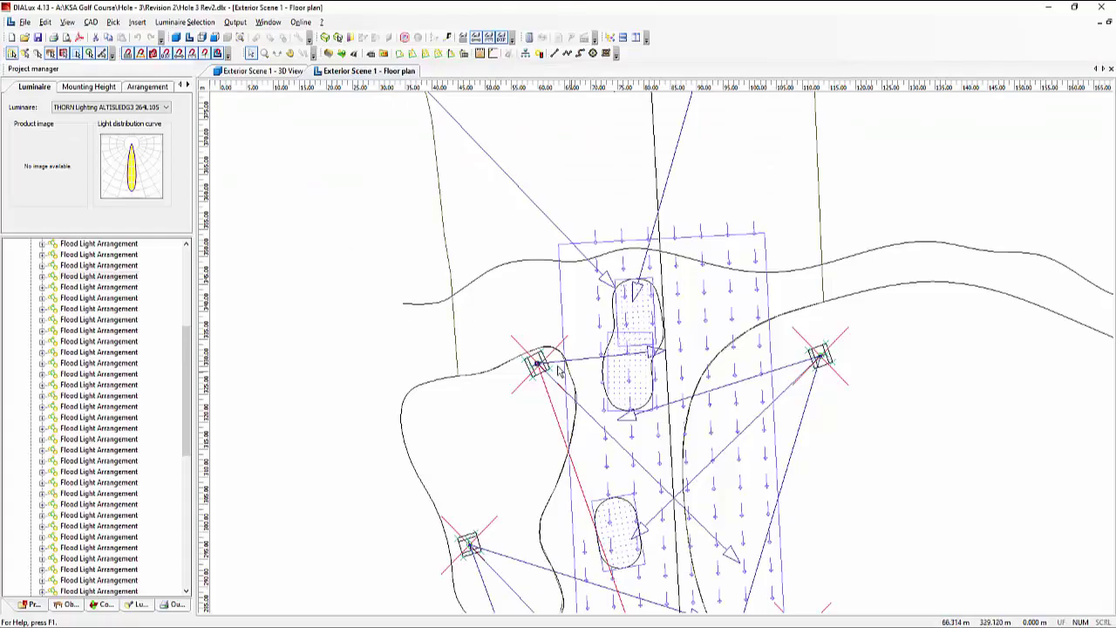
- Recheck the luminaire data of P18's uppermost aiming line in DIALux and return to the Hole 3 drawing in AutoCAD
click(559, 395)
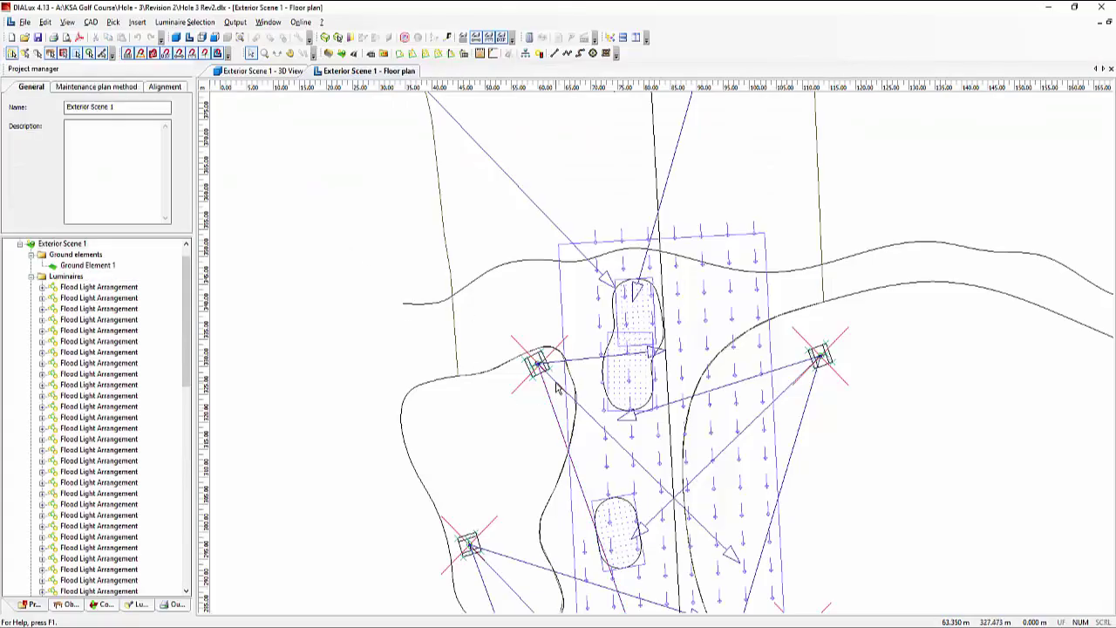
click(555, 381)
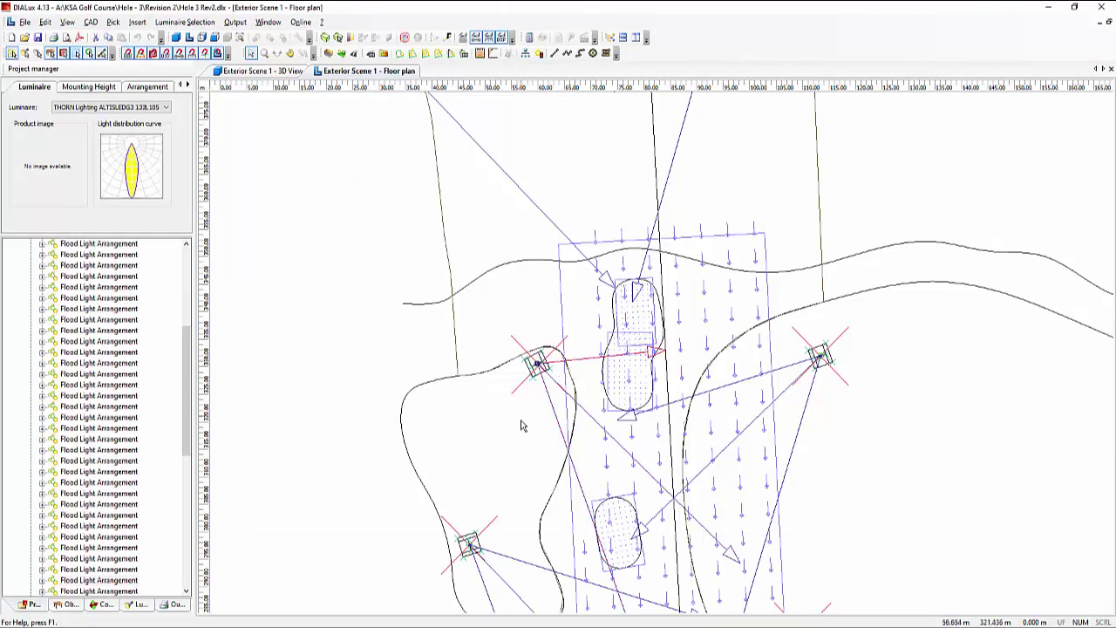
click(654, 626)
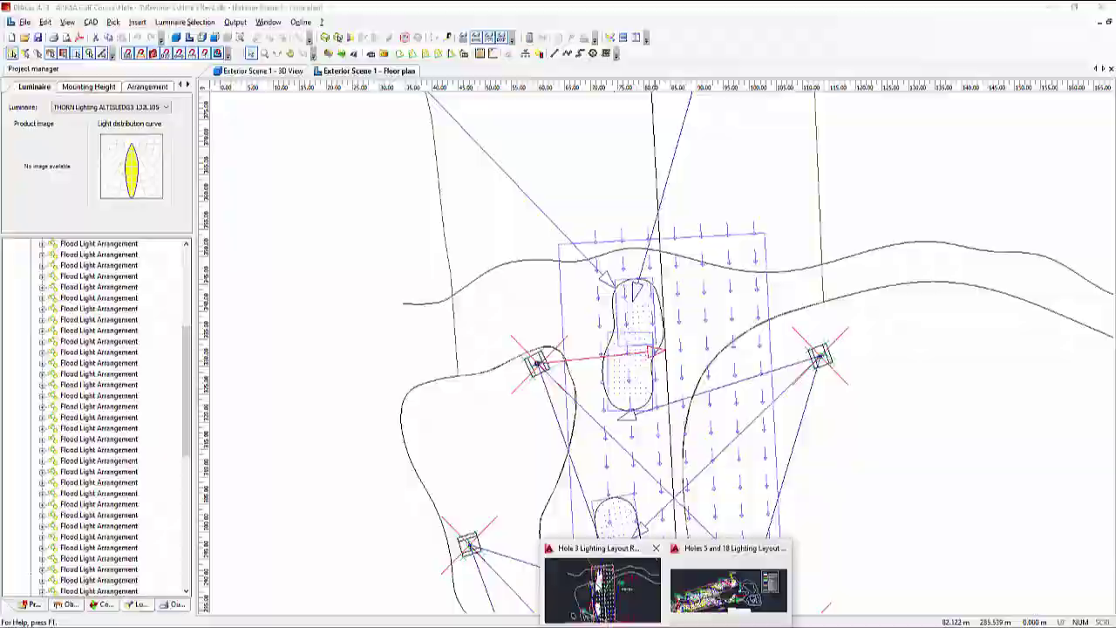
click(596, 579)
- Examine the recoloured aiming lines and the quantities, beam types and wattages in the drawing's DIALux luminaire list
middle_drag(444, 399, 353, 344)
scroll(353, 344, down, 2)
middle_drag(361, 403, 363, 426)
scroll(386, 349, down, 3)
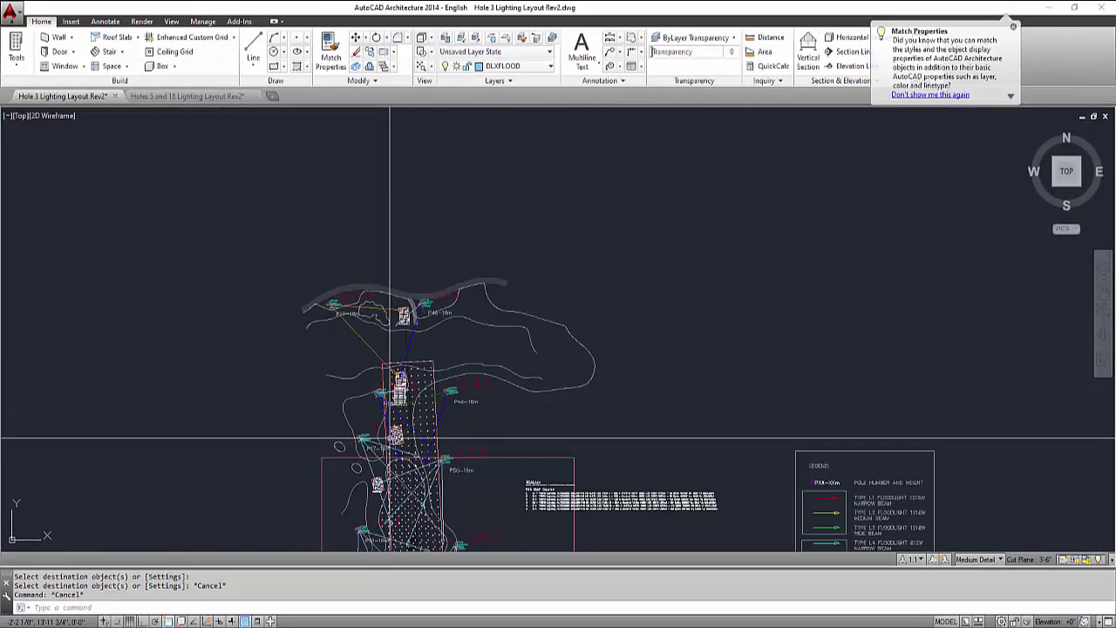
scroll(431, 211, up, 3)
scroll(433, 202, up, 1)
scroll(433, 202, down, 4)
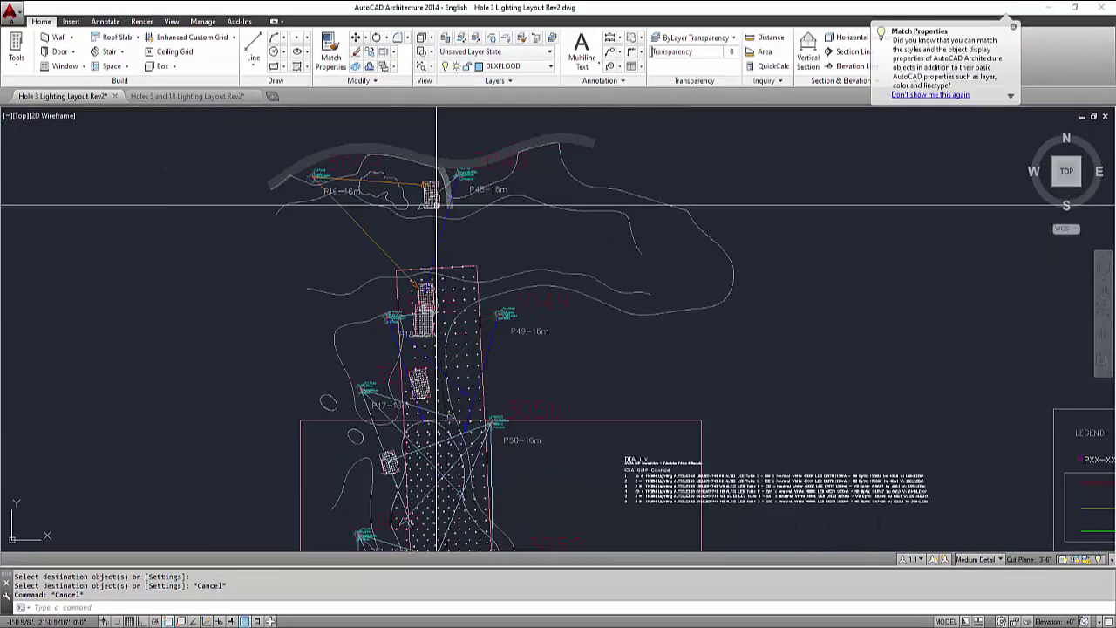
scroll(507, 266, up, 6)
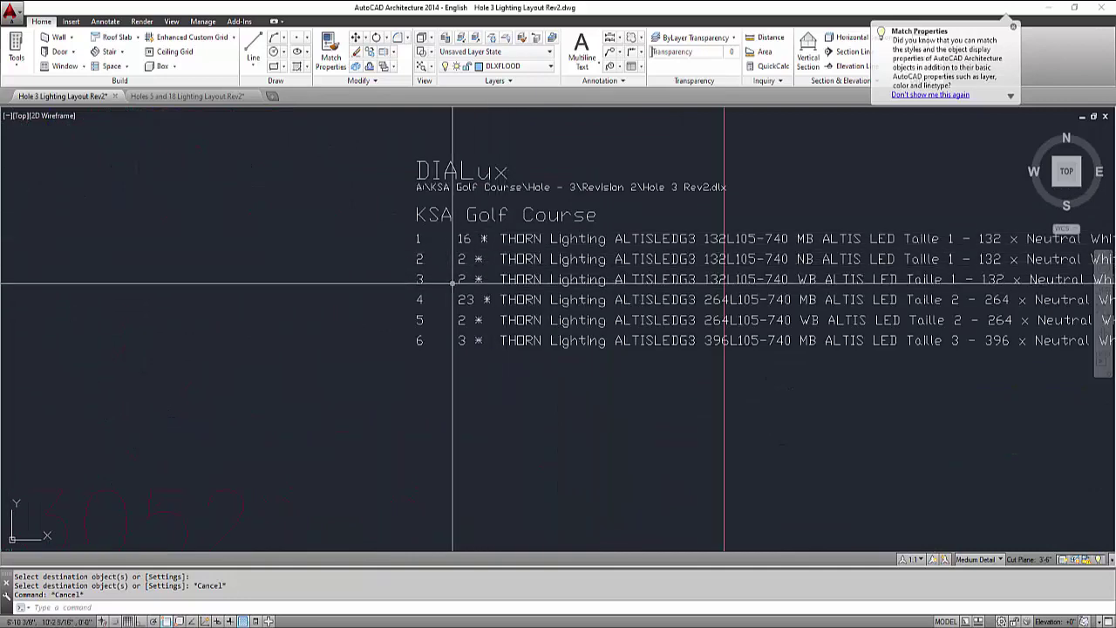
scroll(584, 338, down, 6)
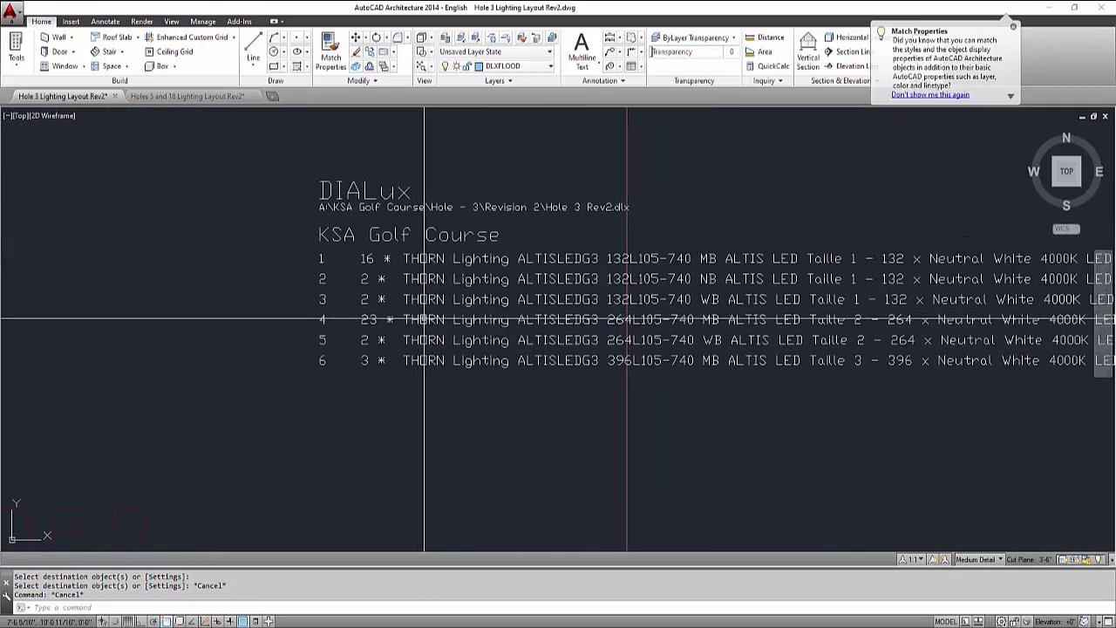
scroll(587, 335, up, 6)
scroll(587, 335, down, 5)
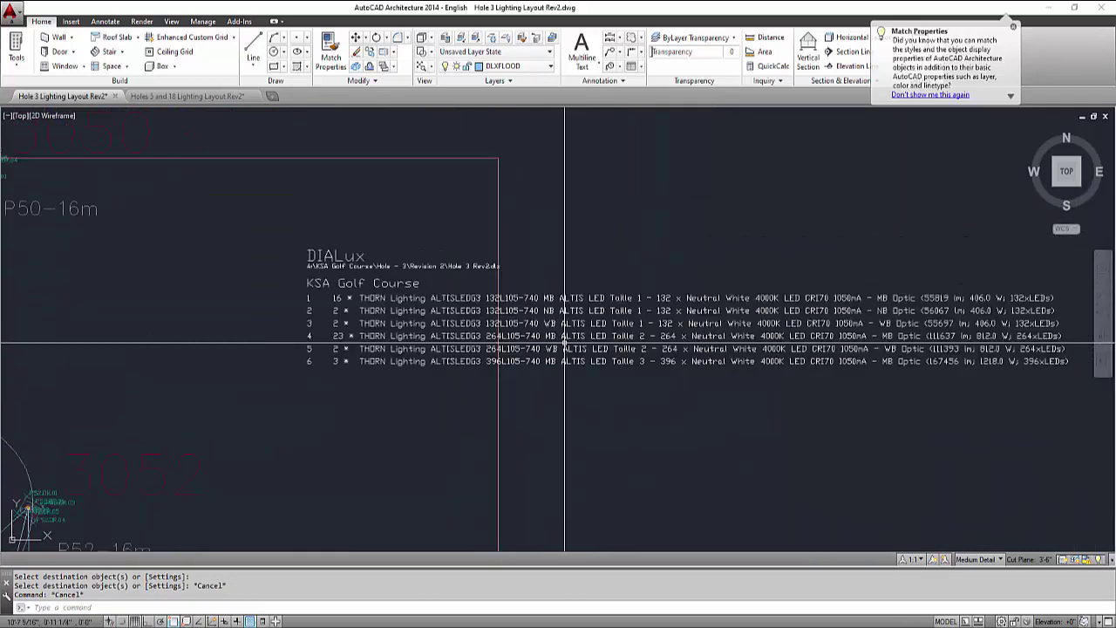
scroll(406, 230, up, 3)
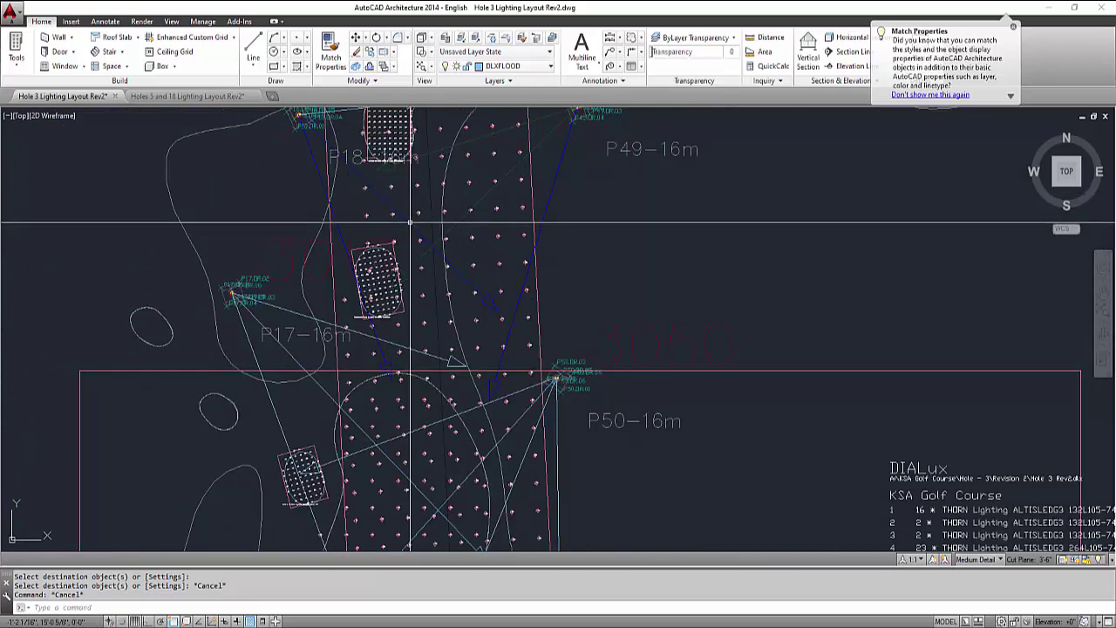
- Run Select Similar on P18's diagonal blue aiming line and open the Properties palette
right_click(406, 222)
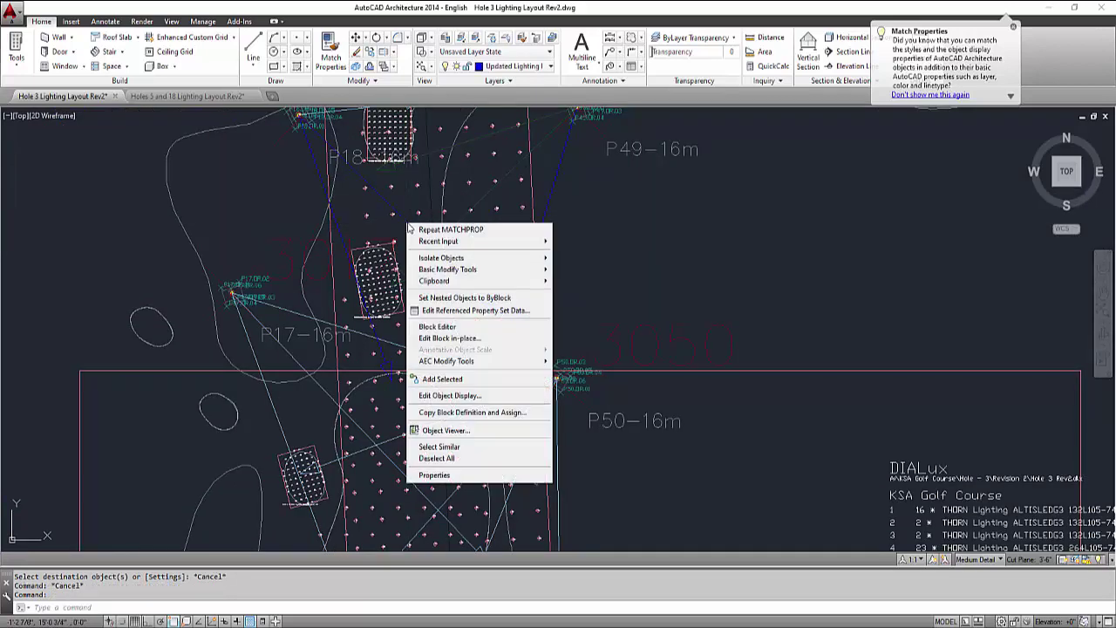
click(453, 447)
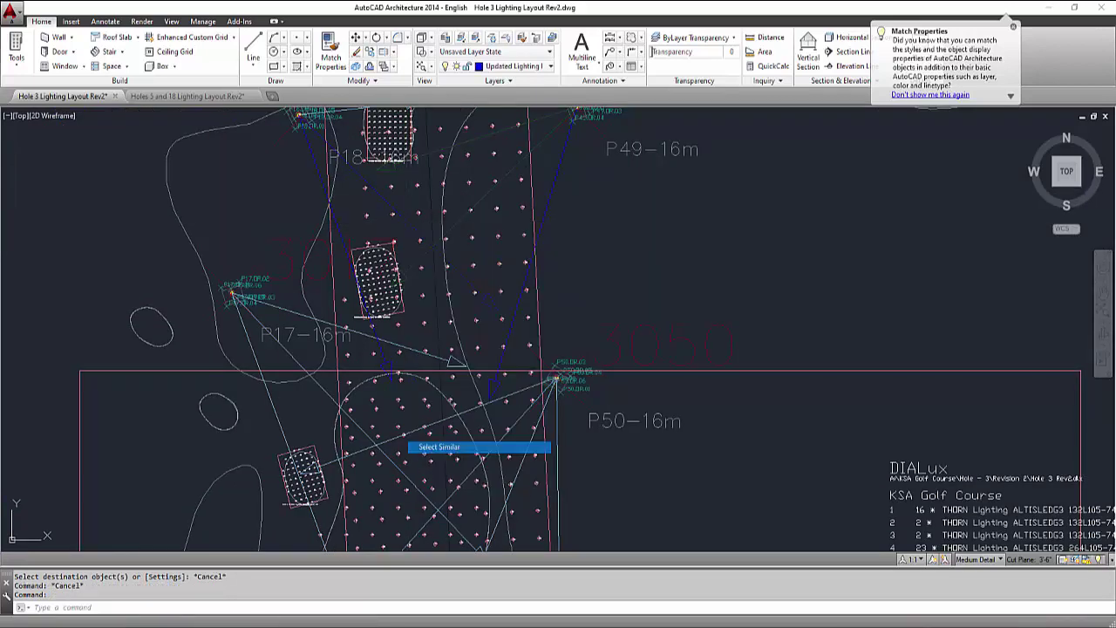
right_click(403, 221)
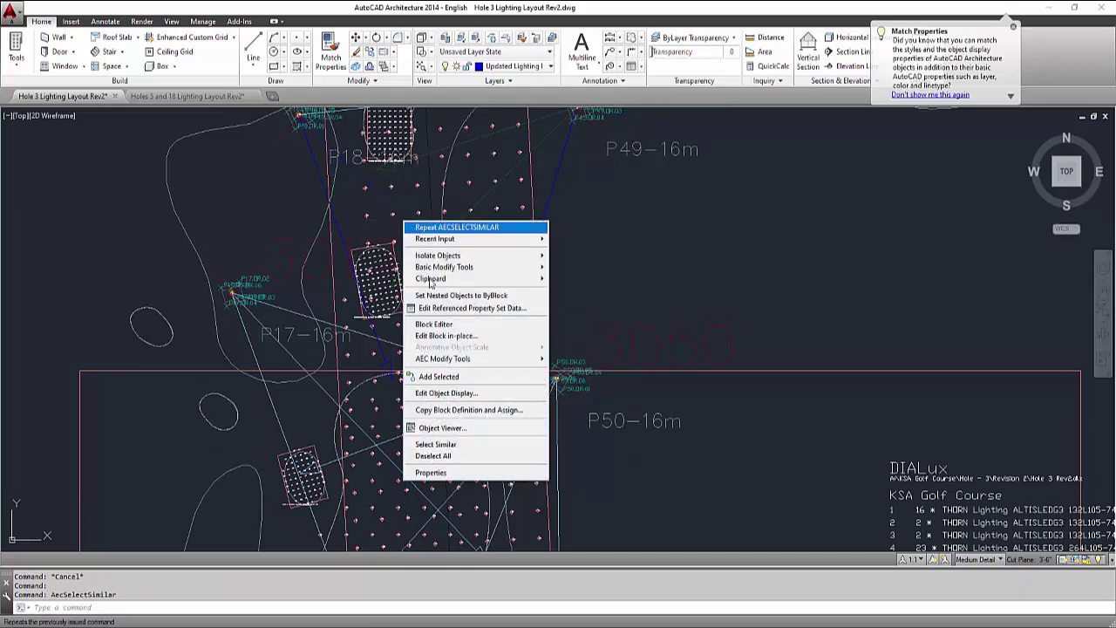
click(431, 472)
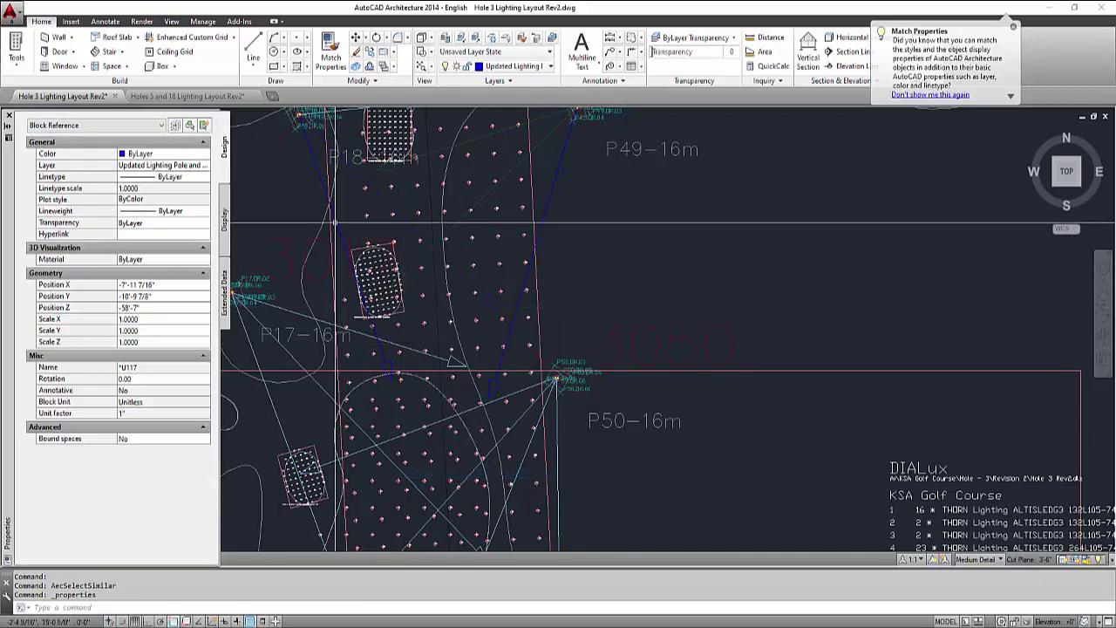
middle_drag(424, 204, 510, 290)
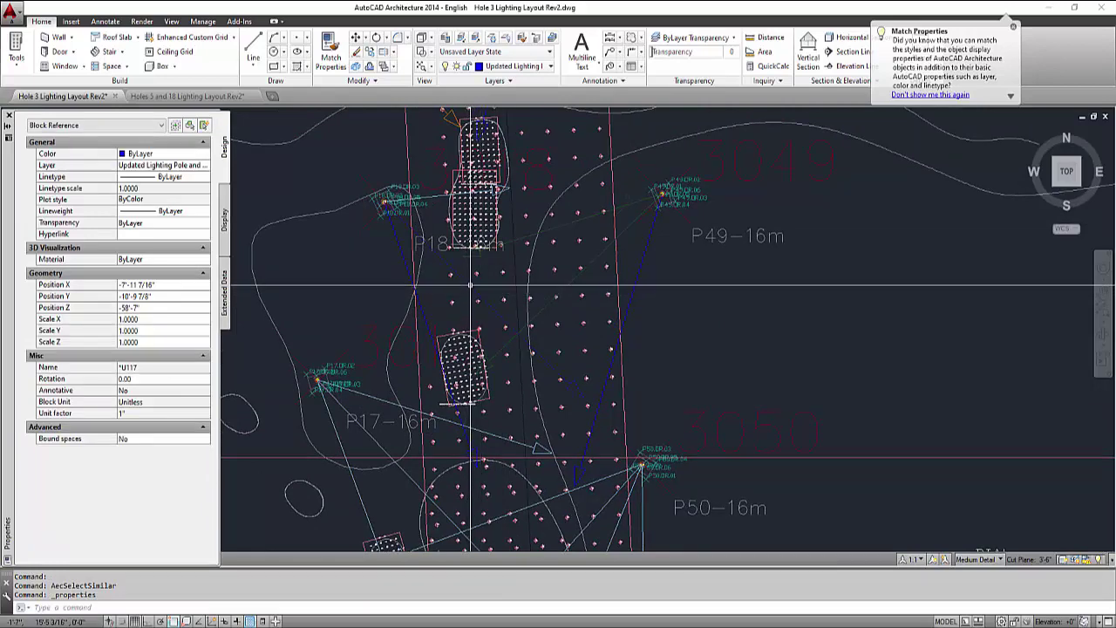
- Reselect P18's diagonal aiming line, run Select Similar on it again and clear the selection
key(Escape)
click(471, 283)
right_click(471, 284)
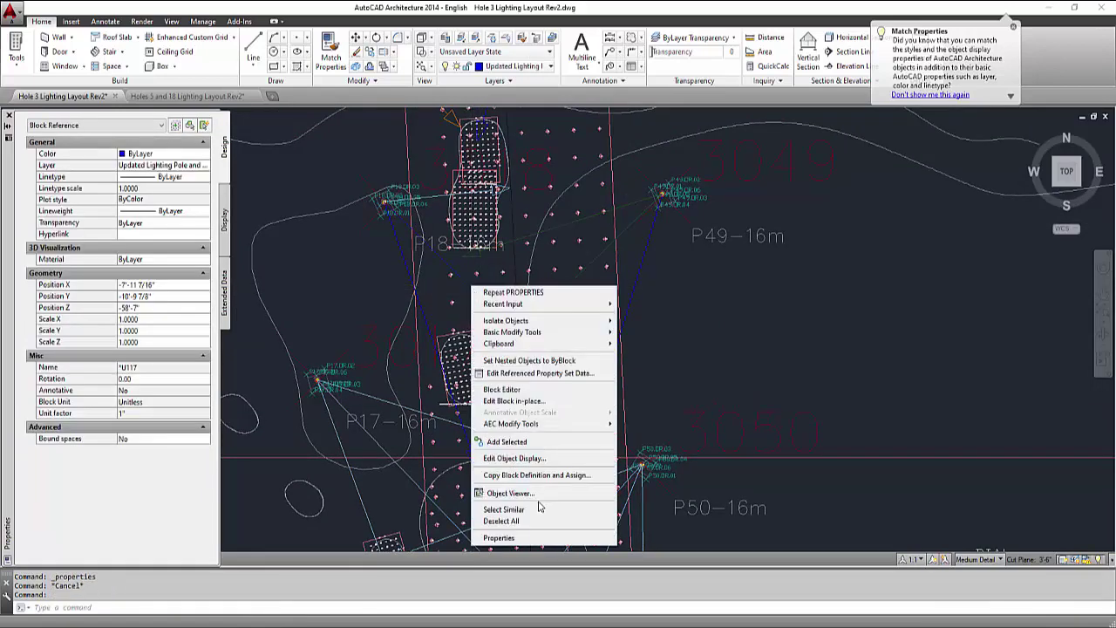
click(536, 509)
middle_drag(637, 519, 348, 278)
key(Escape)
- Review the luminaire quantities listed under KSA Golf Course and return to the aiming lines around P18 and P49
scroll(740, 406, up, 2)
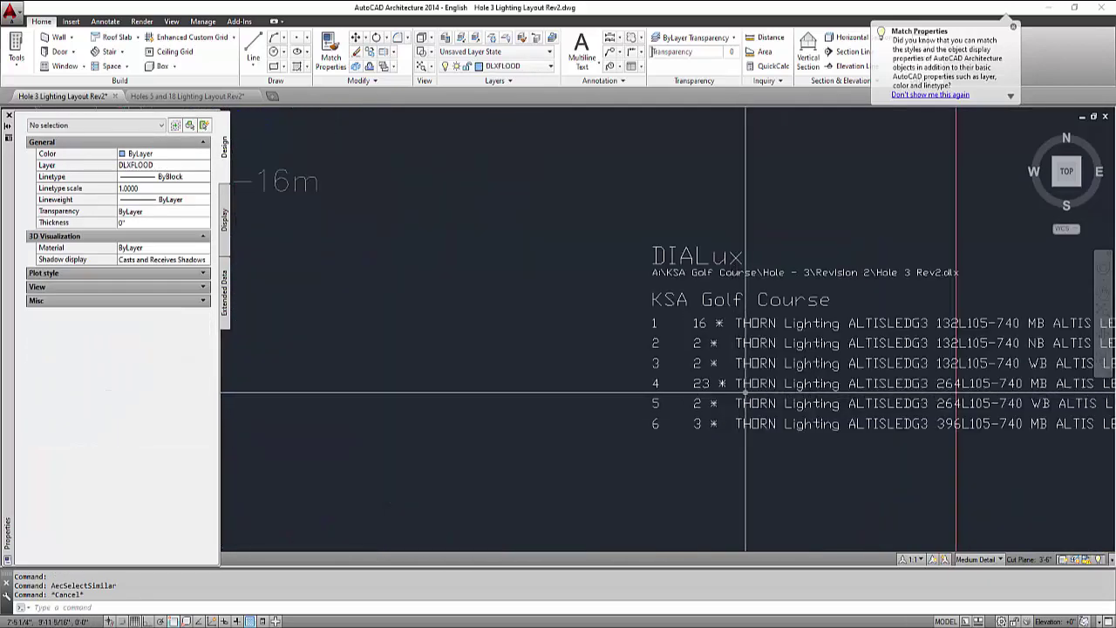
middle_drag(730, 395, 582, 386)
scroll(580, 384, down, 2)
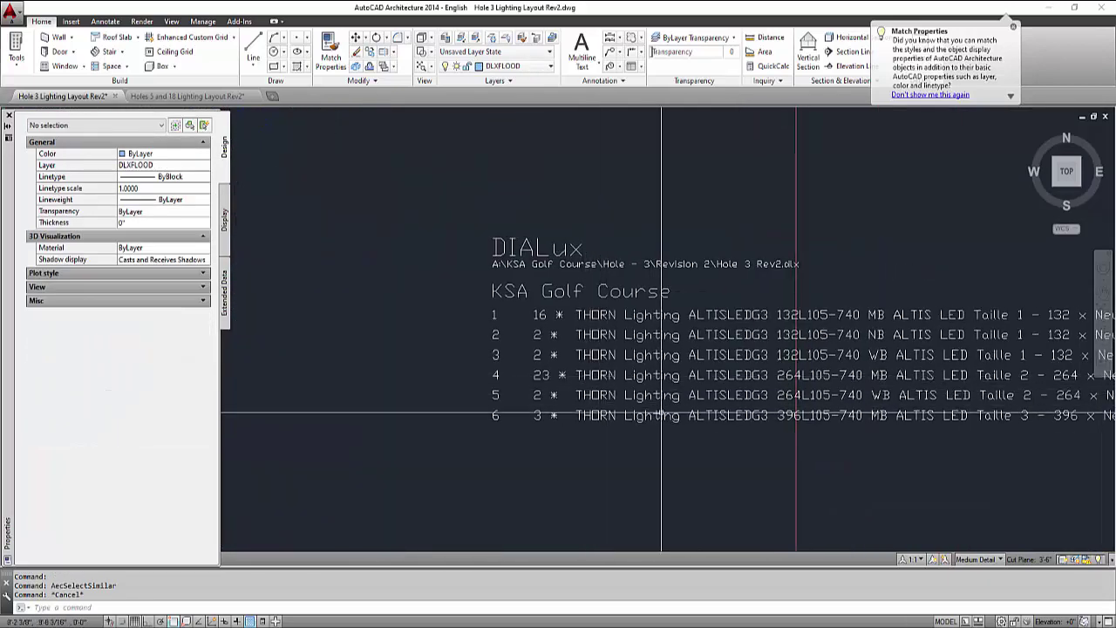
scroll(660, 418, up, 2)
middle_drag(719, 414, 622, 405)
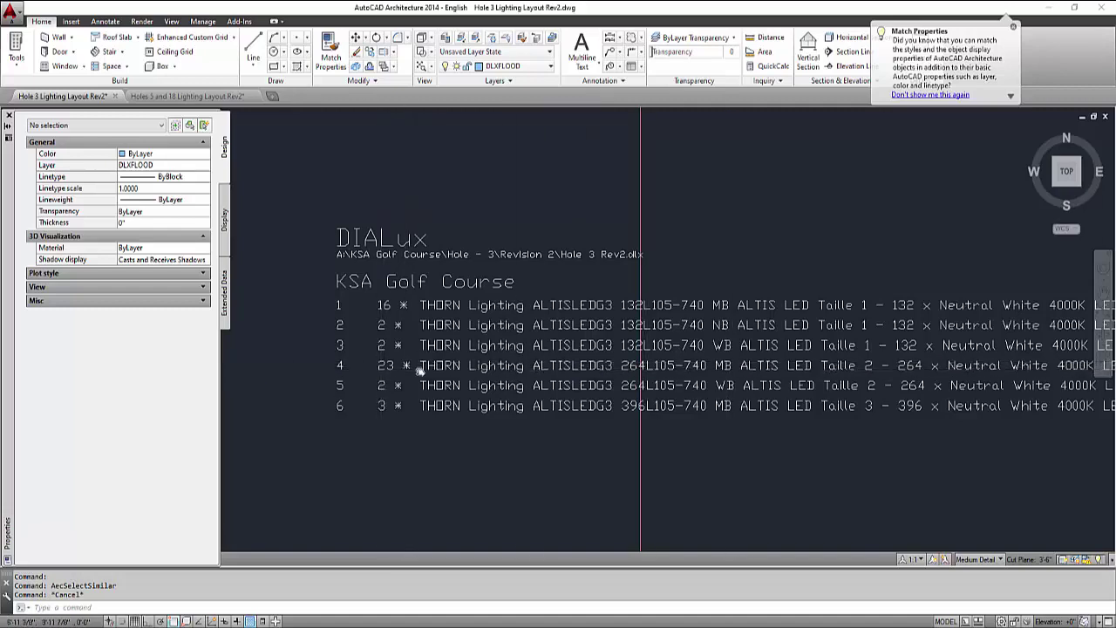
middle_drag(384, 366, 555, 399)
scroll(482, 250, down, 5)
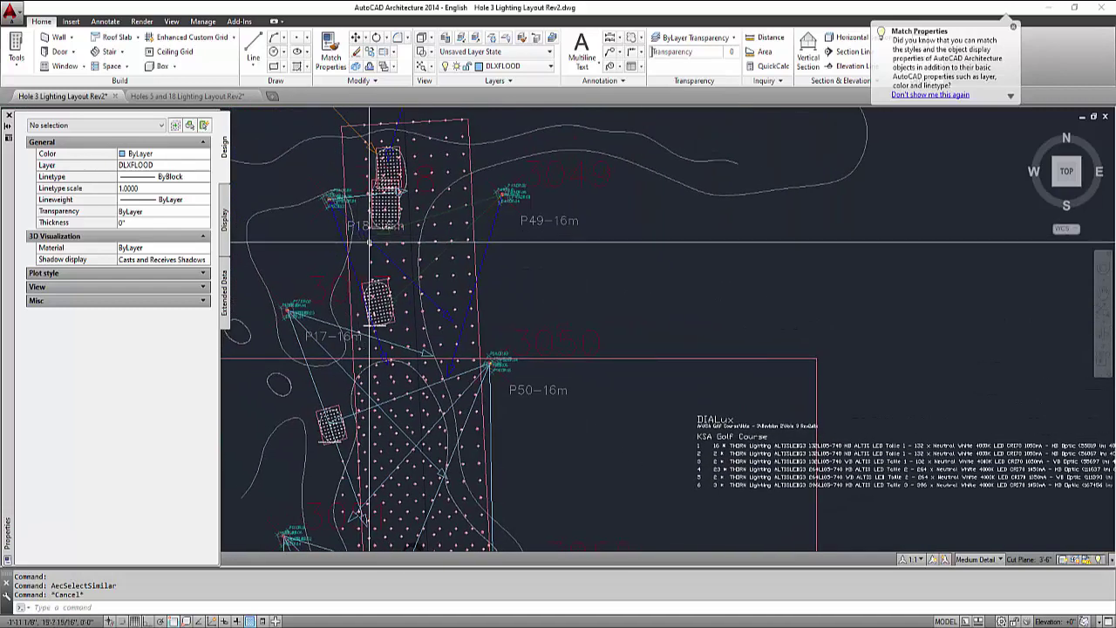
- Switch to the Holes 5 and 18 Lighting Layout Rev2 drawing and close the Properties palette
middle_drag(482, 250, 520, 278)
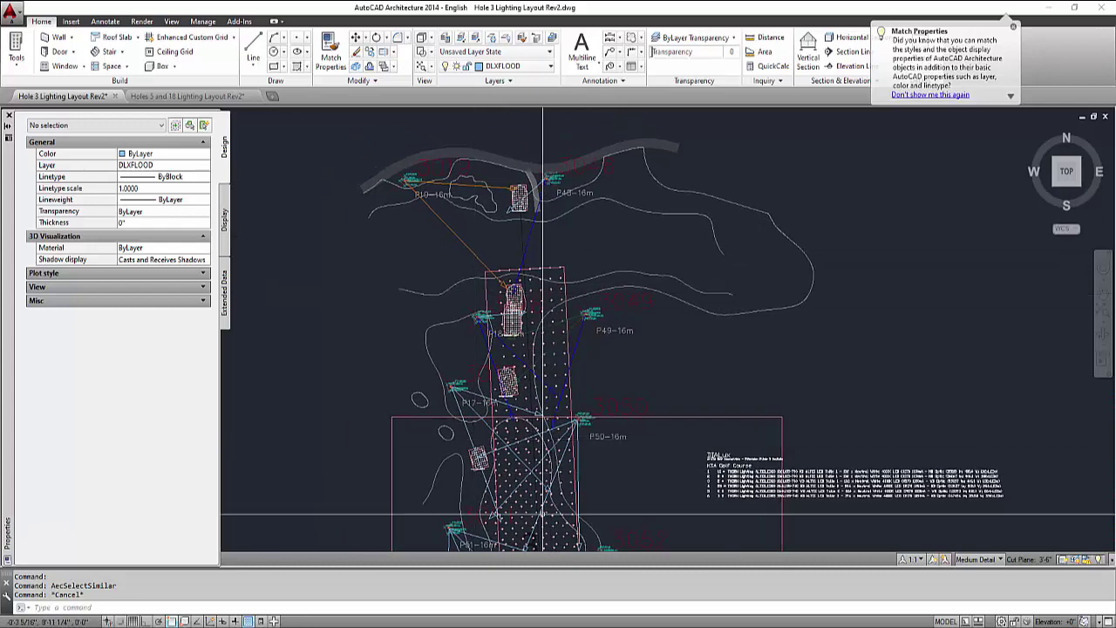
click(214, 98)
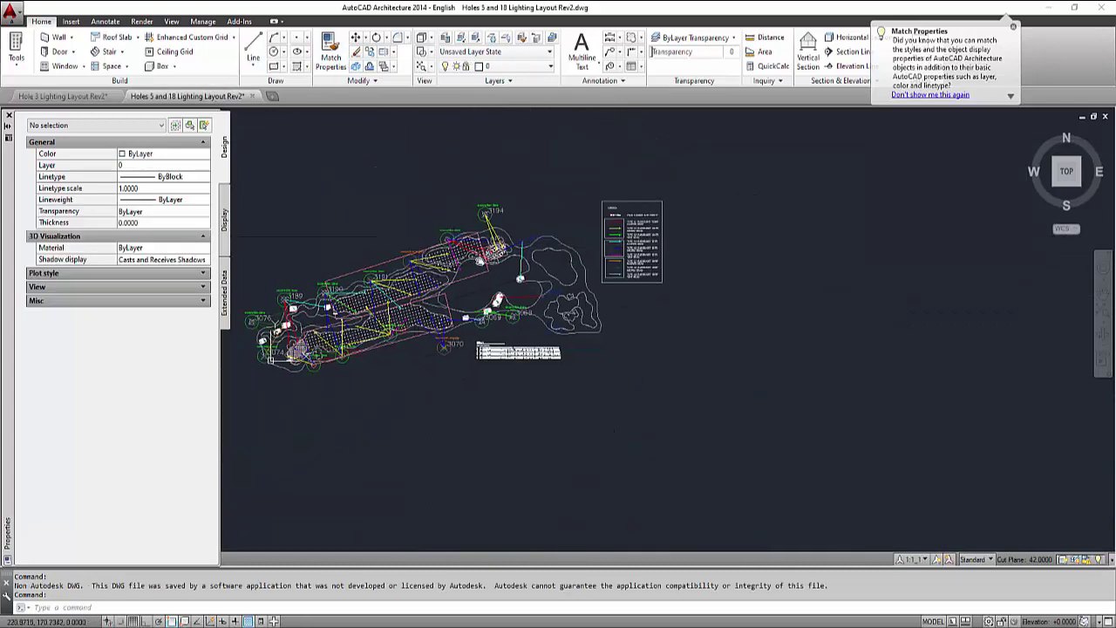
click(9, 116)
scroll(382, 268, up, 4)
middle_drag(466, 310, 346, 311)
scroll(407, 331, down, 3)
scroll(427, 296, up, 3)
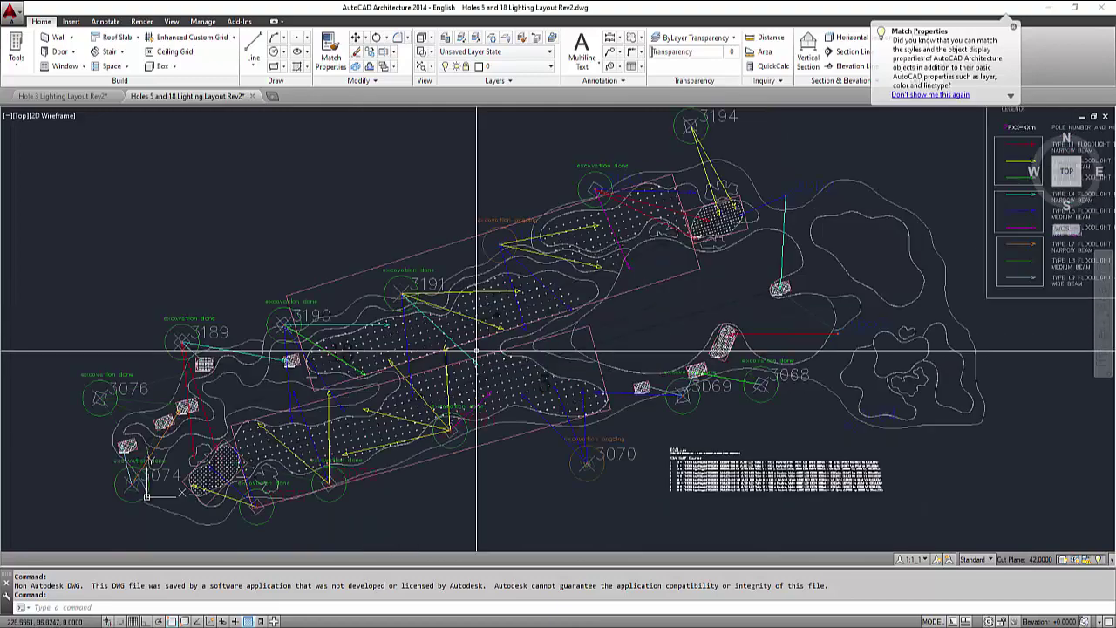
- Examine the colour-coded aiming lines around the poles of holes 5 and 18 against the floodlight legend
scroll(462, 357, up, 1)
middle_drag(397, 404, 415, 393)
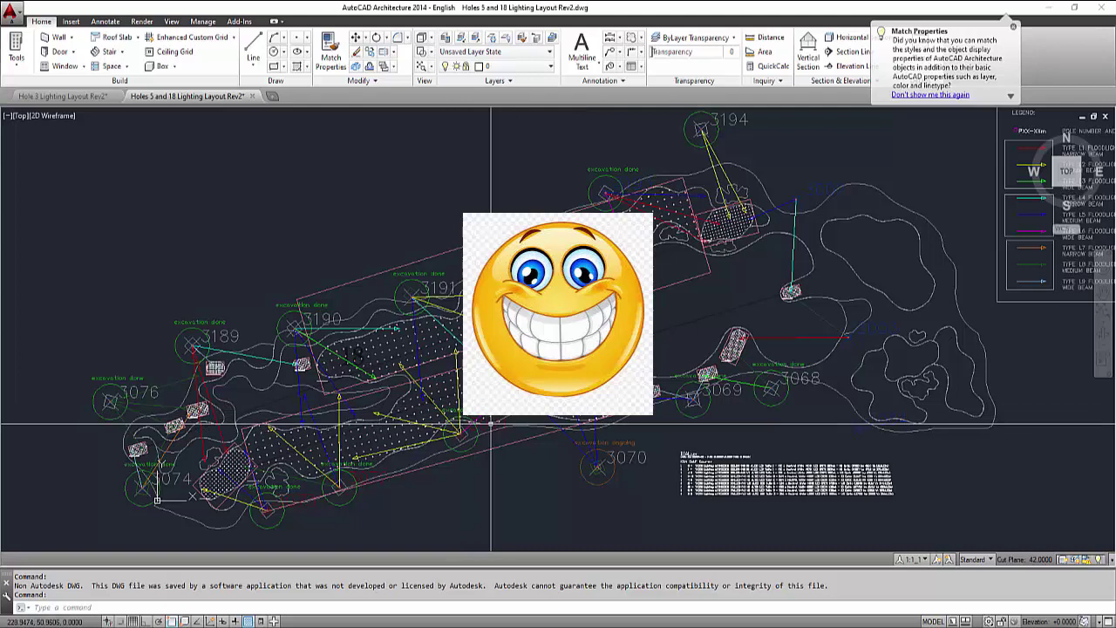
mouse_move(654, 398)
middle_down()
mouse_move(642, 405)
mouse_move(645, 373)
middle_up()
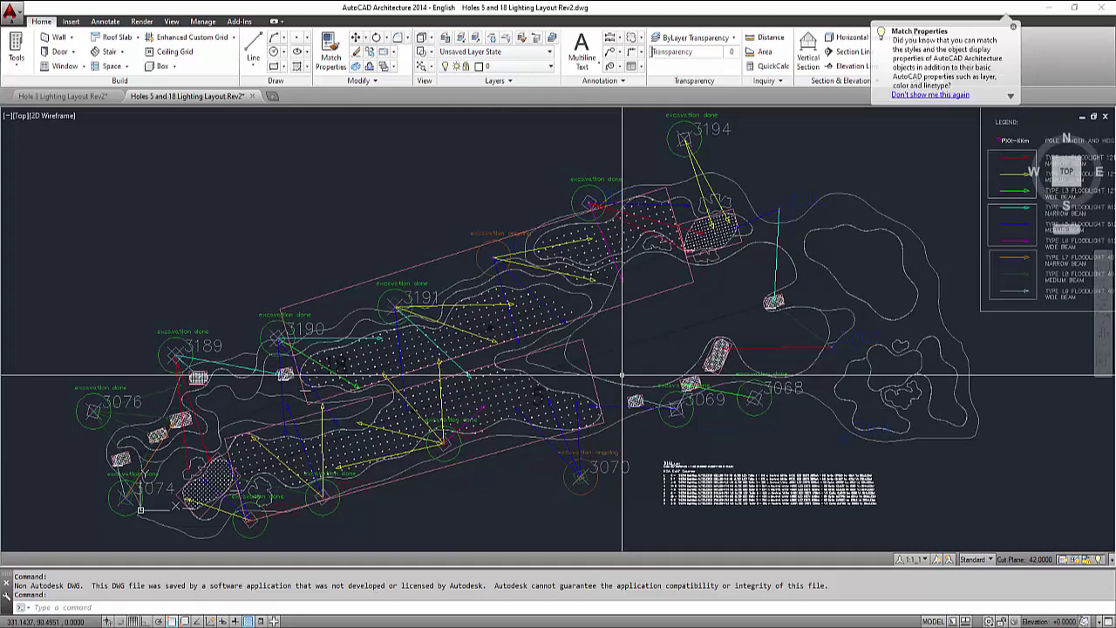
scroll(438, 399, up, 2)
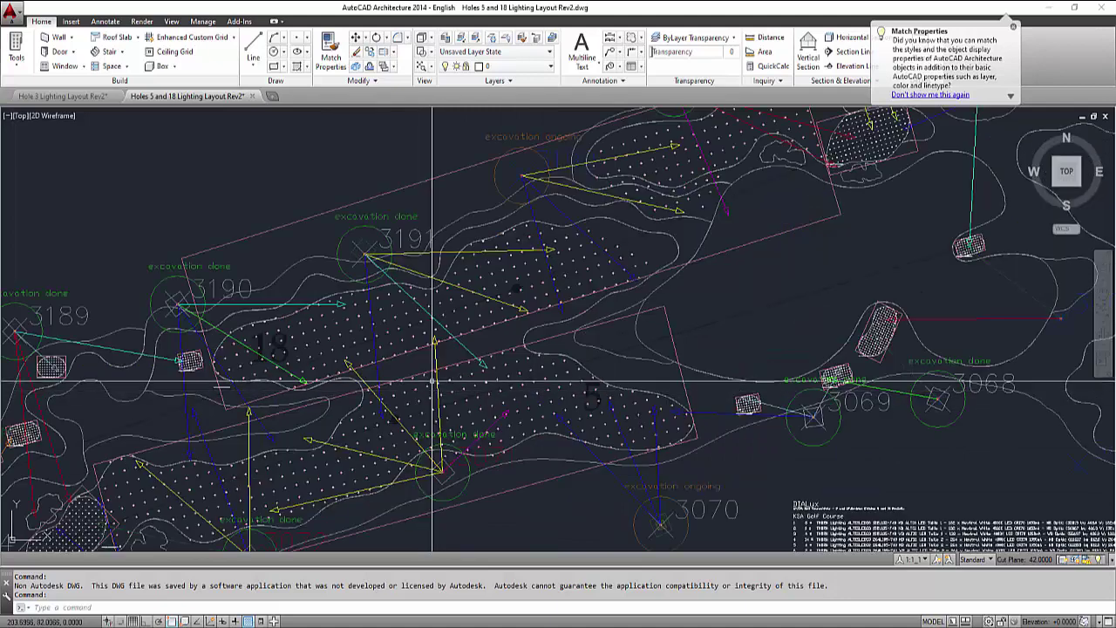
key(Escape)
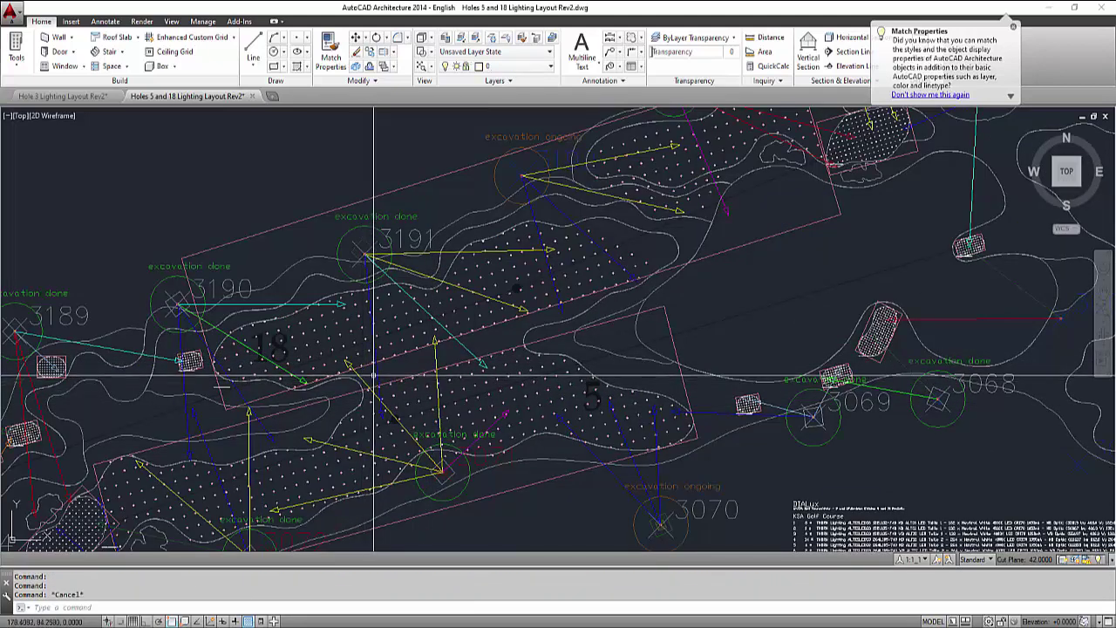
scroll(364, 379, down, 3)
scroll(465, 431, up, 2)
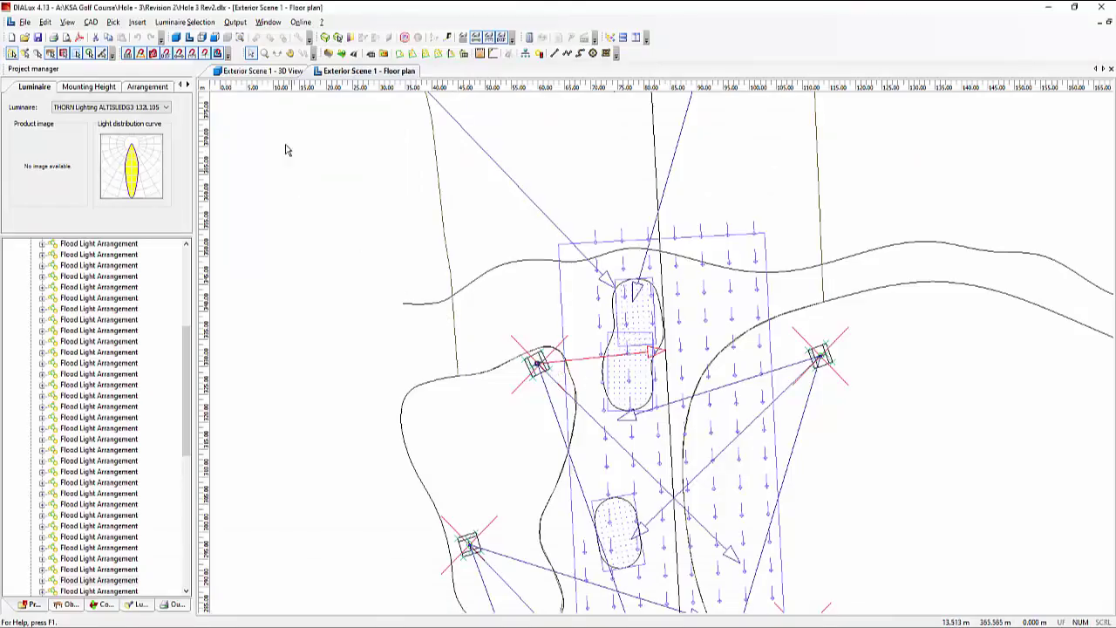
- Switch to DIALux's Exterior Scene 1 3D view, hide the selected floodlight and display the Hole 3 terrain in its lit colours
click(254, 71)
right_click(555, 164)
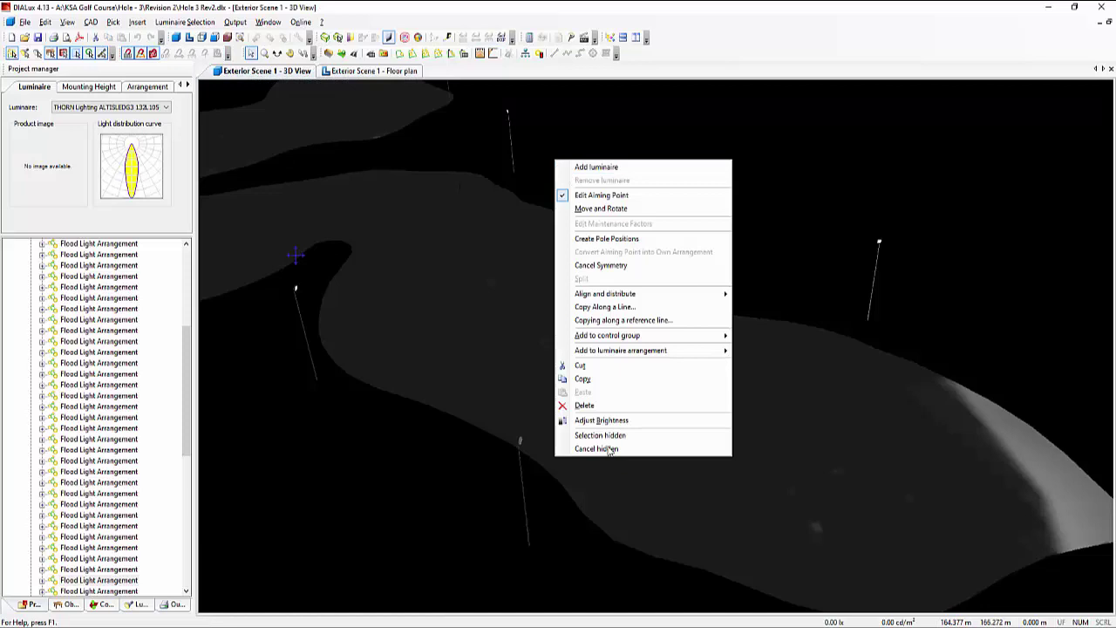
click(602, 435)
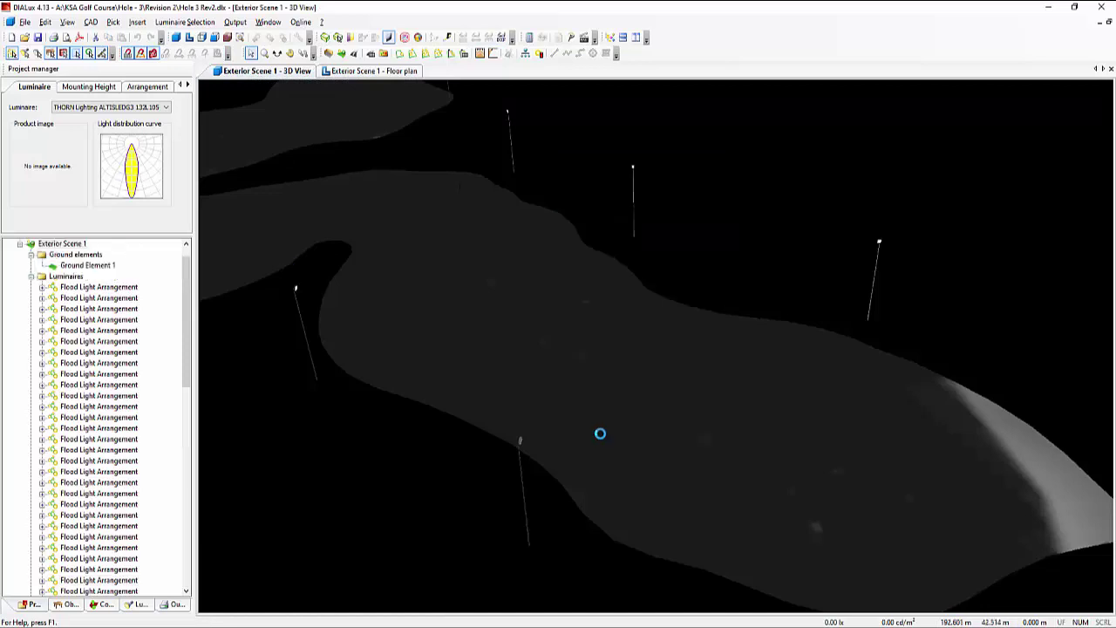
right_click(745, 185)
click(802, 378)
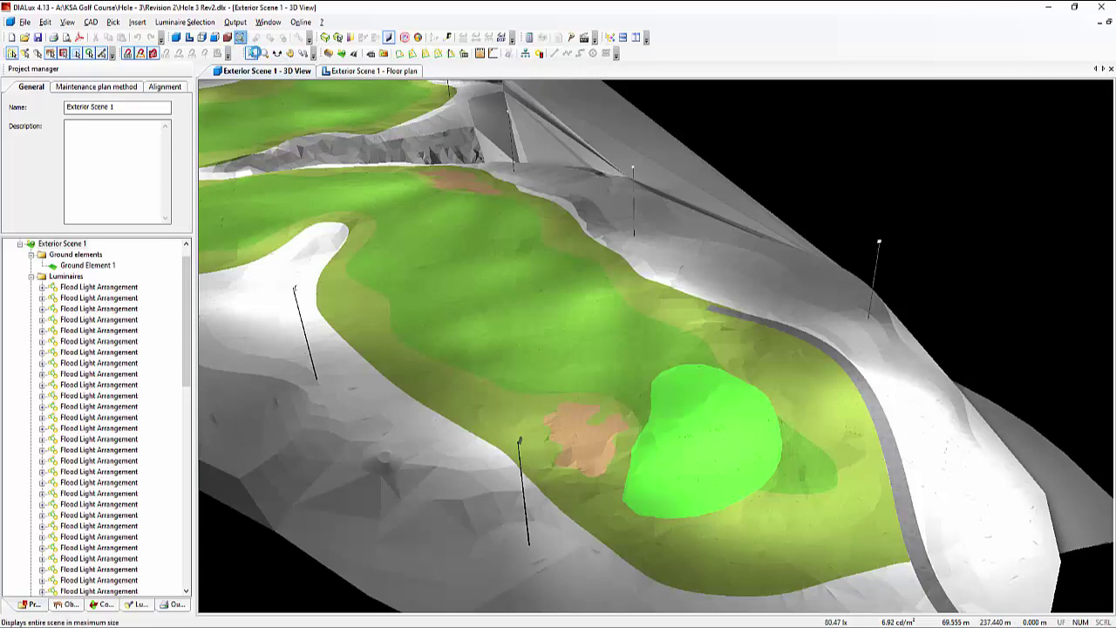
- Inspect the 16m floodlight pole beside the grey path near the putting green in the 3D view
click(254, 53)
click(277, 56)
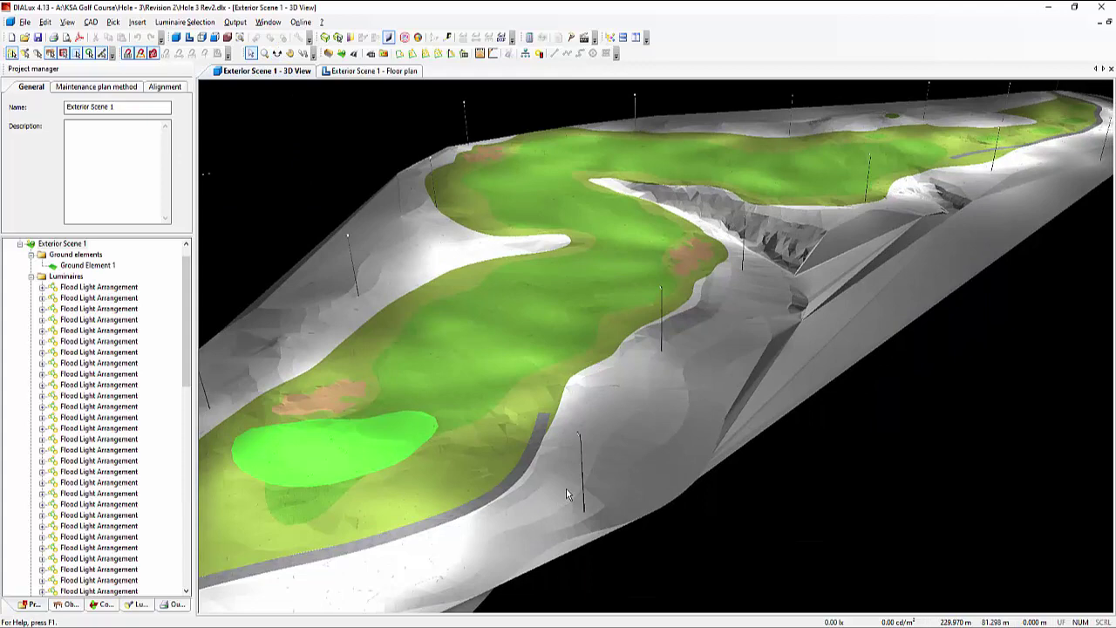
scroll(566, 488, up, 3)
middle_drag(586, 465, 602, 430)
click(614, 398)
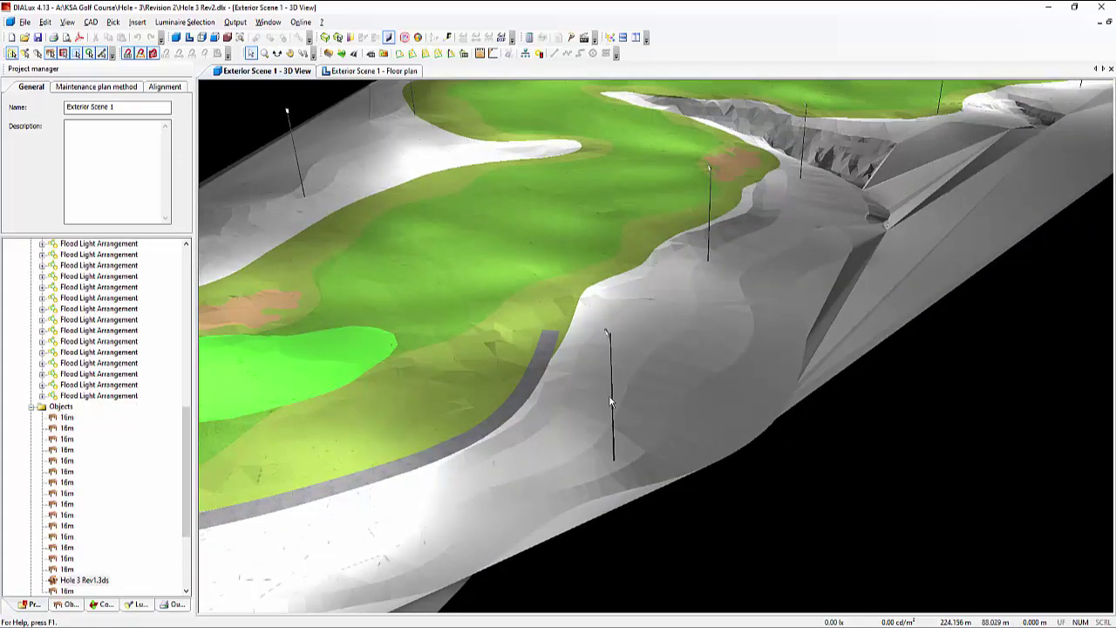
click(446, 353)
scroll(792, 480, up, 3)
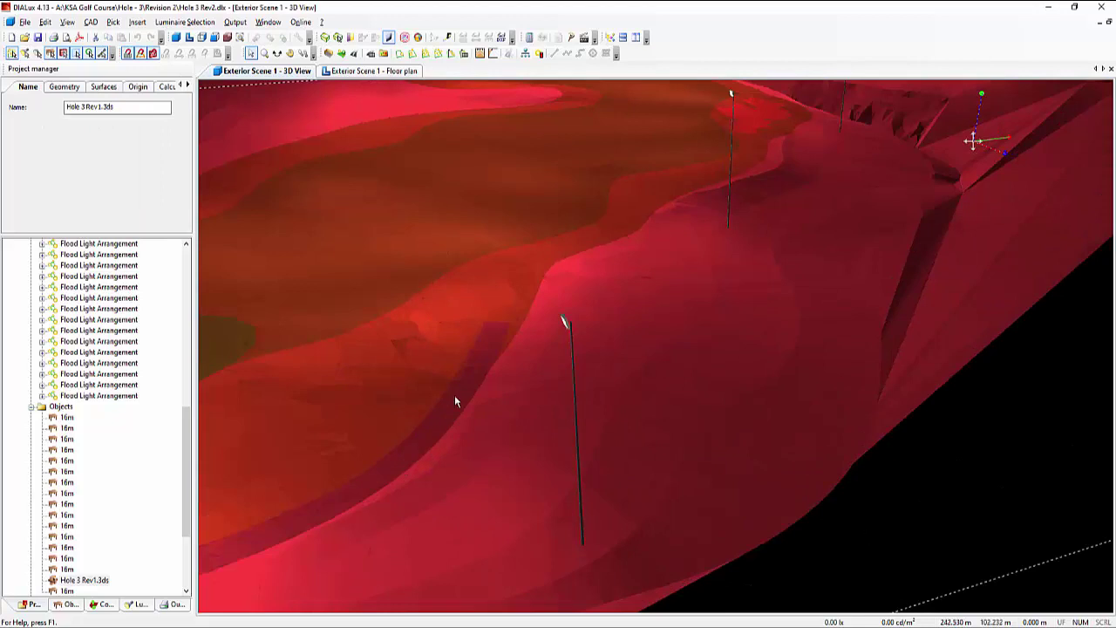
key(Escape)
- Collapse the Luminaires branch in the project tree and locate the Putting Green calculation grid in the 3D scene
click(32, 276)
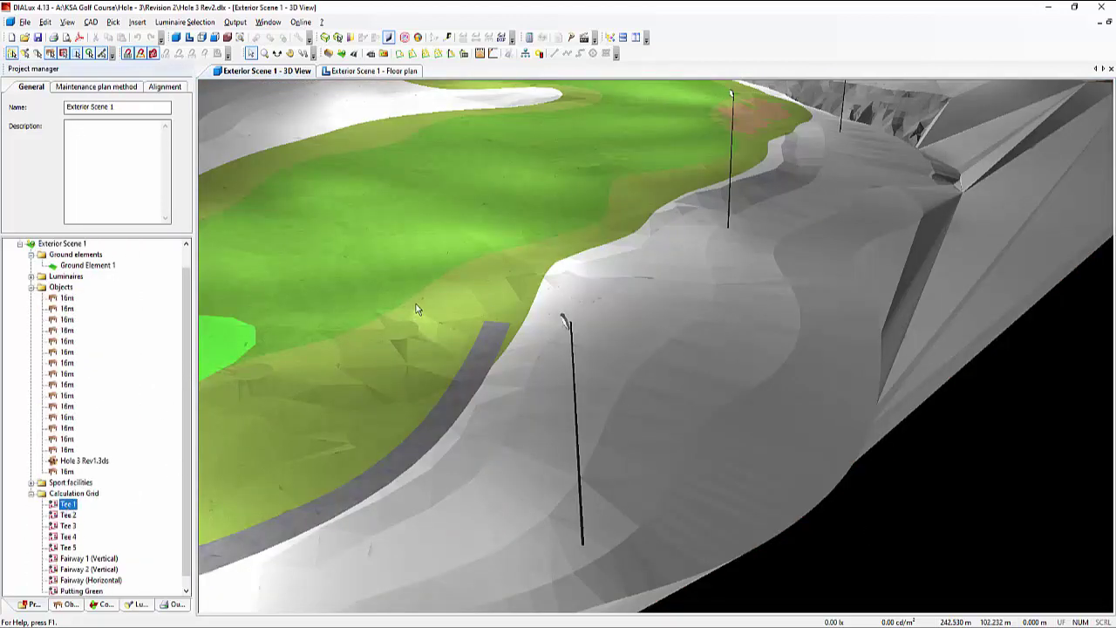
scroll(392, 367, down, 6)
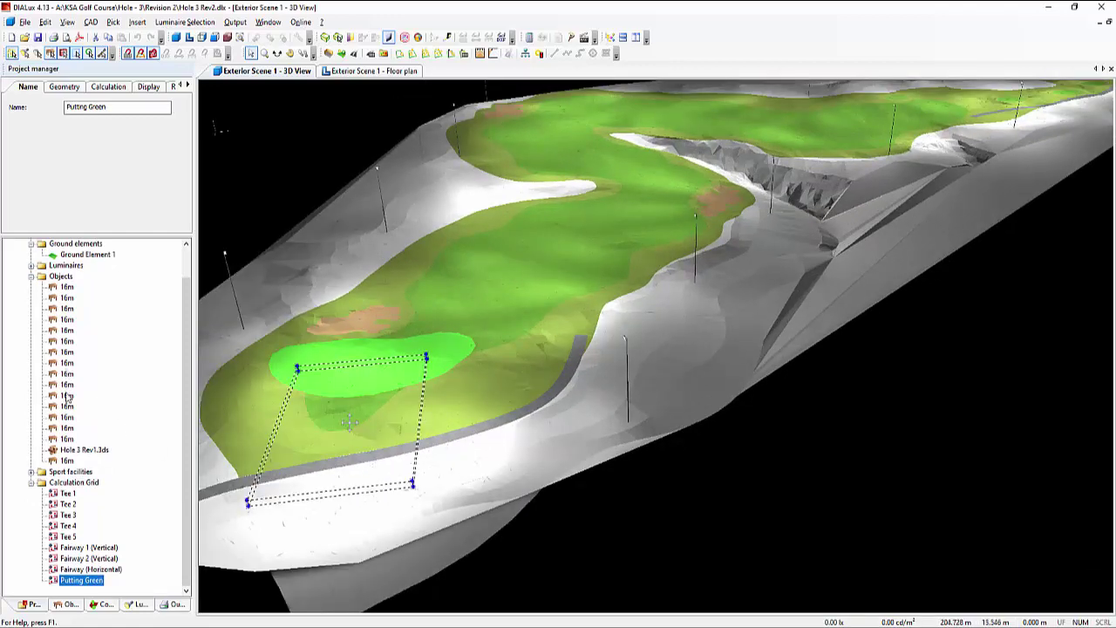
scroll(133, 330, up, 1)
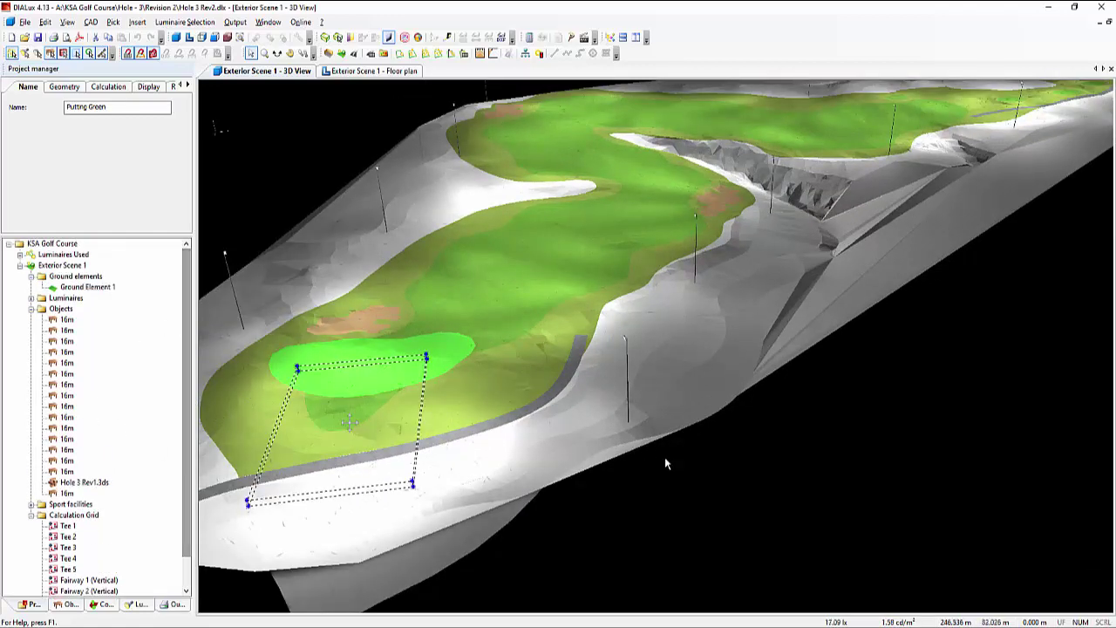
scroll(701, 463, down, 3)
middle_drag(701, 463, 631, 524)
click(683, 414)
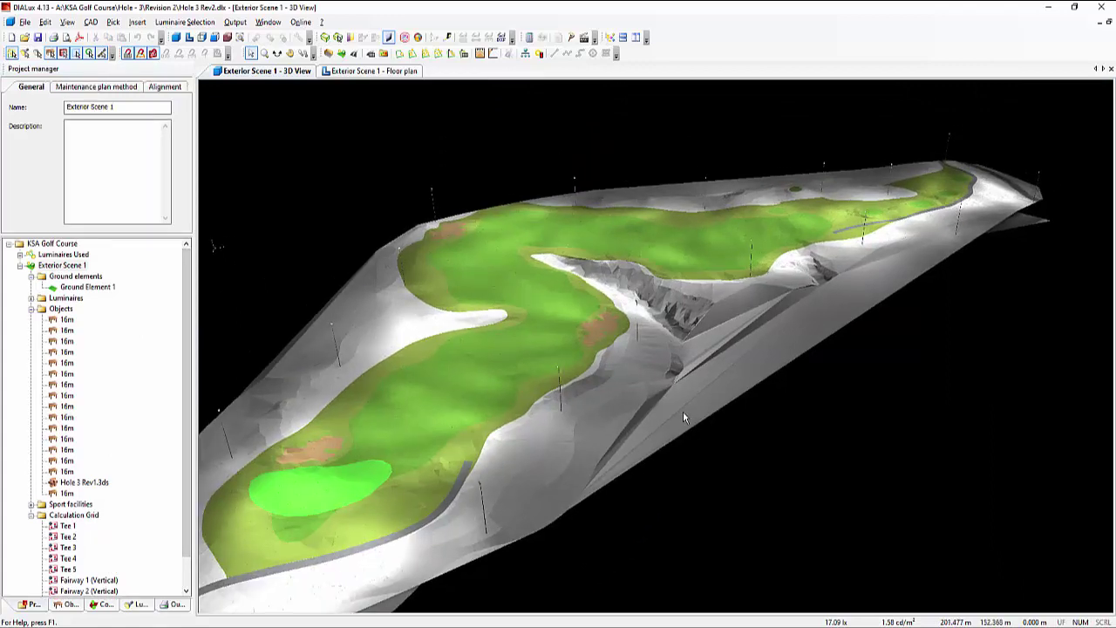
- Turn on the false-colour illuminance rendering and inspect the light distribution along the whole of Hole 3
scroll(682, 414, up, 3)
drag(656, 376, 550, 444)
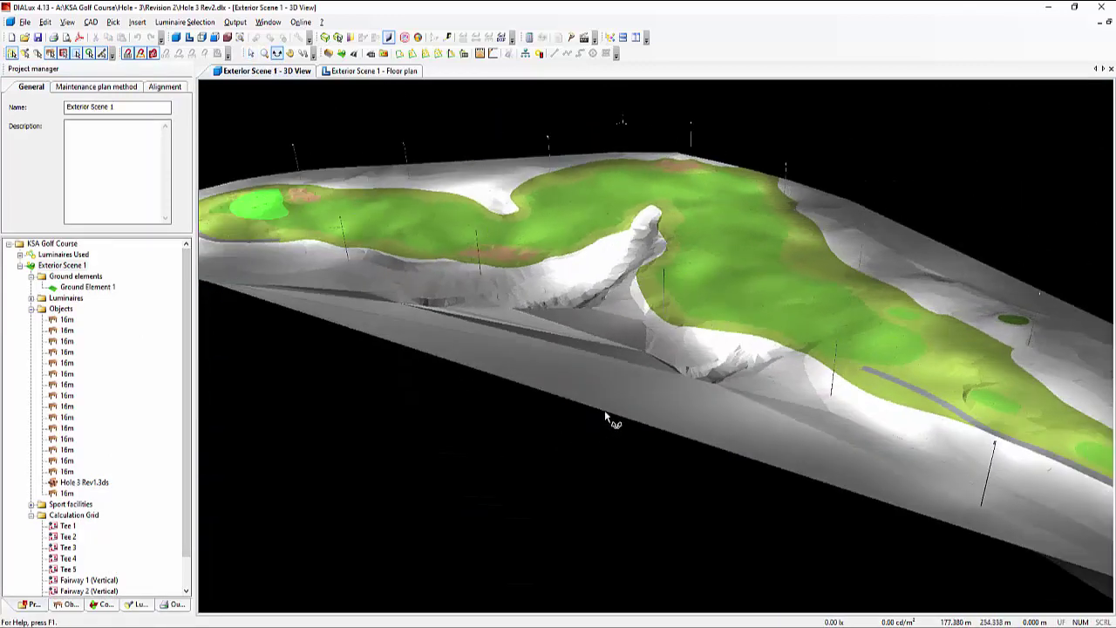
drag(605, 414, 506, 409)
drag(605, 402, 439, 57)
click(418, 37)
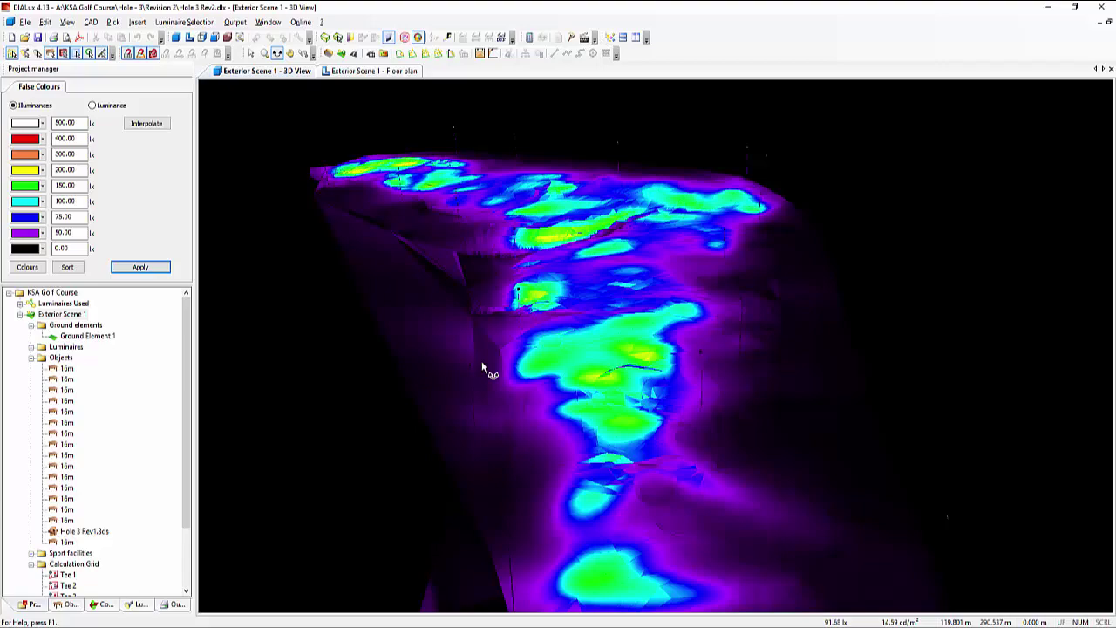
drag(480, 296, 510, 419)
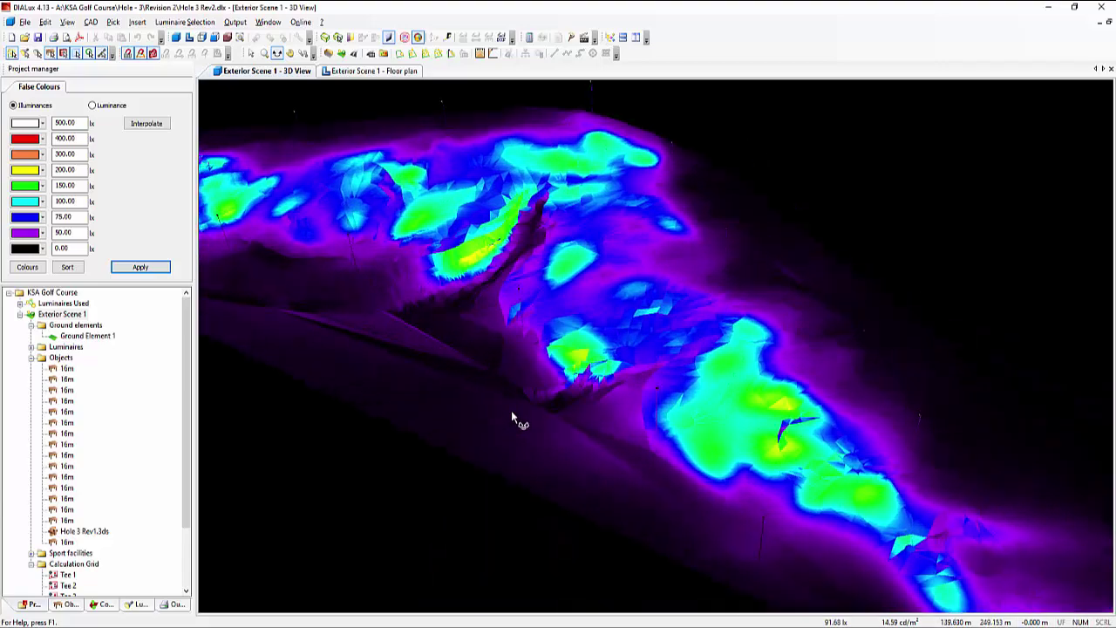